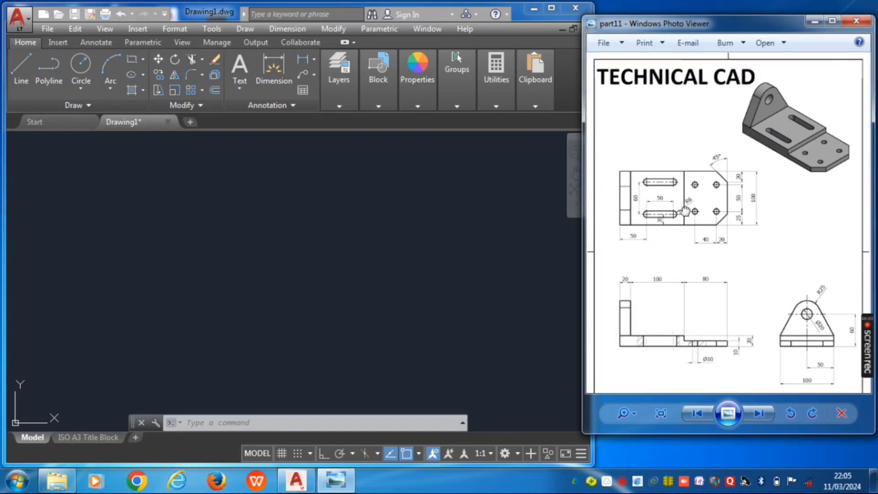
# Step: Enlarge the dimensioned top view of the part in the reference drawing
pyautogui.scroll(3, 682, 183)
pyautogui.scroll(-2, 758, 221)
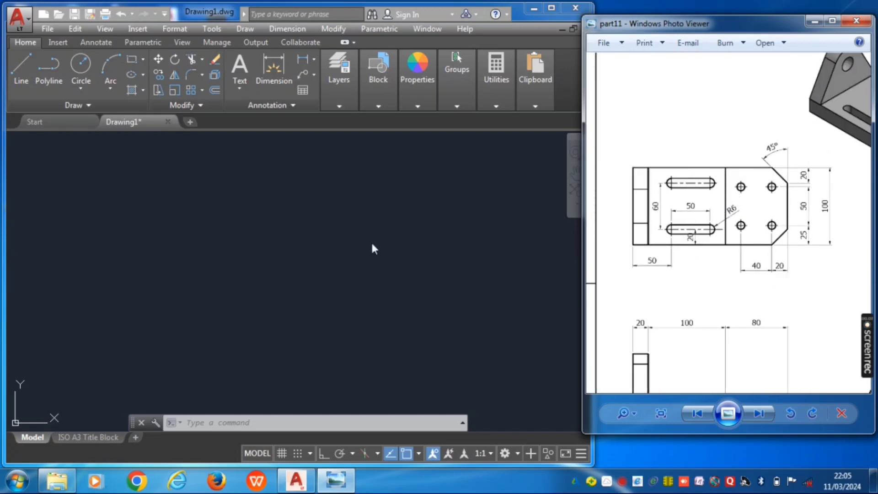
pyautogui.click(17, 72)
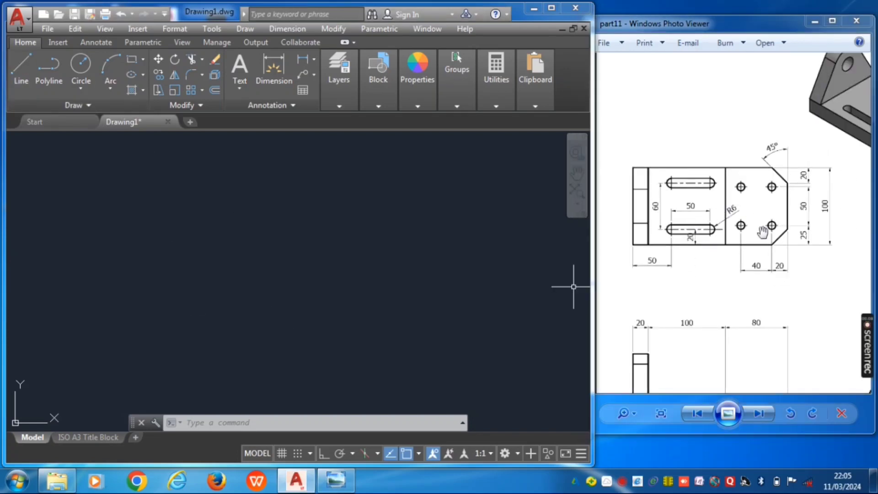
pyautogui.moveTo(715, 267); pyautogui.dragTo(775, 276)
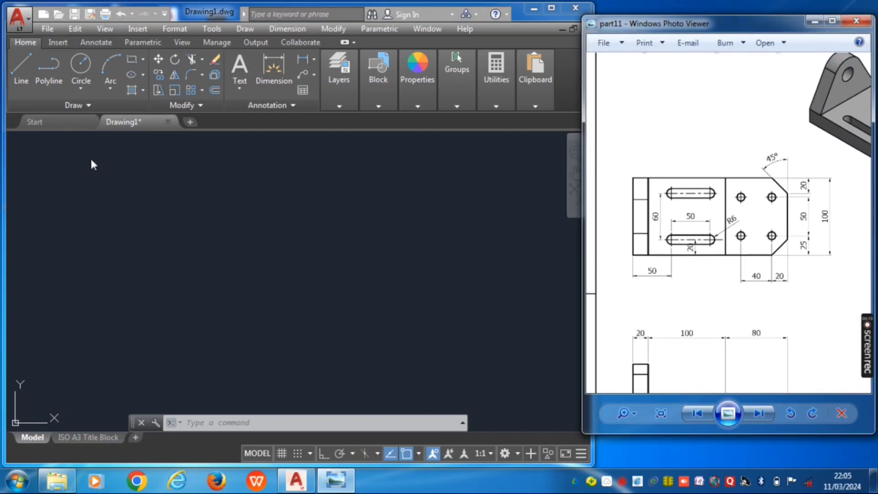
pyautogui.click(22, 73)
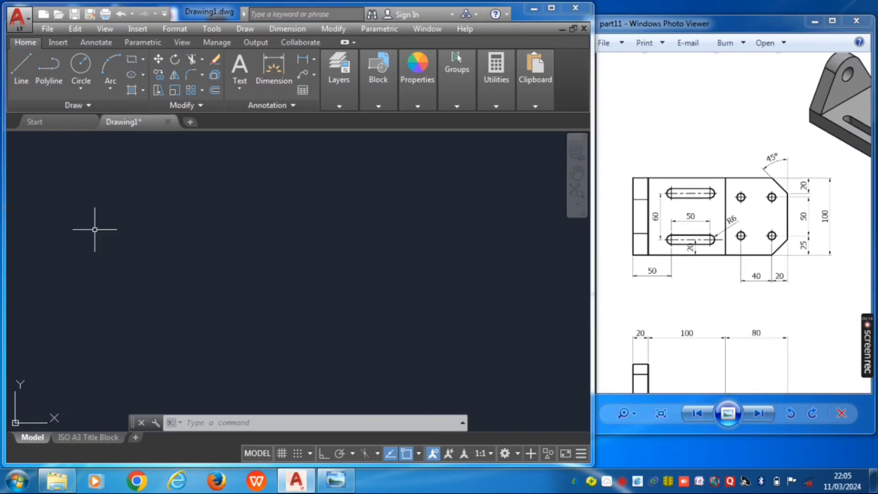
pyautogui.click(163, 219)
pyautogui.click(278, 220)
pyautogui.click(148, 219)
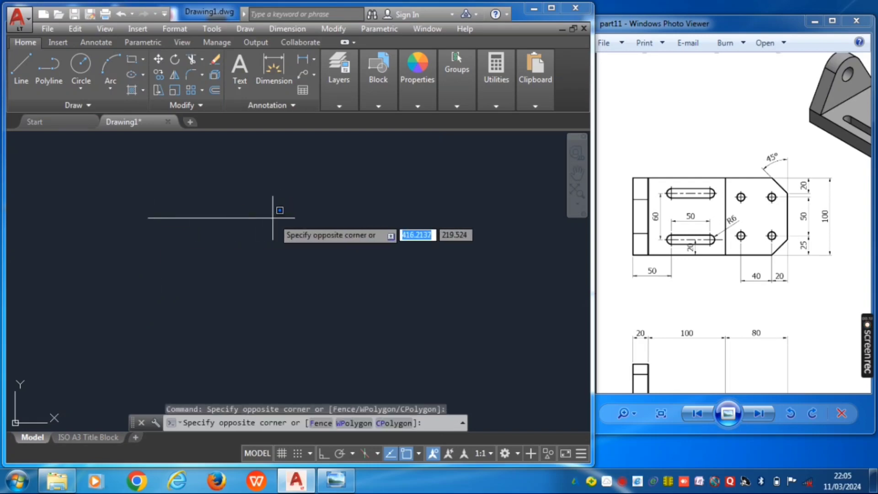
# Step: With Ortho on, draw the plate's upper edge as a horizontal line 200 long
pyautogui.click(31, 66)
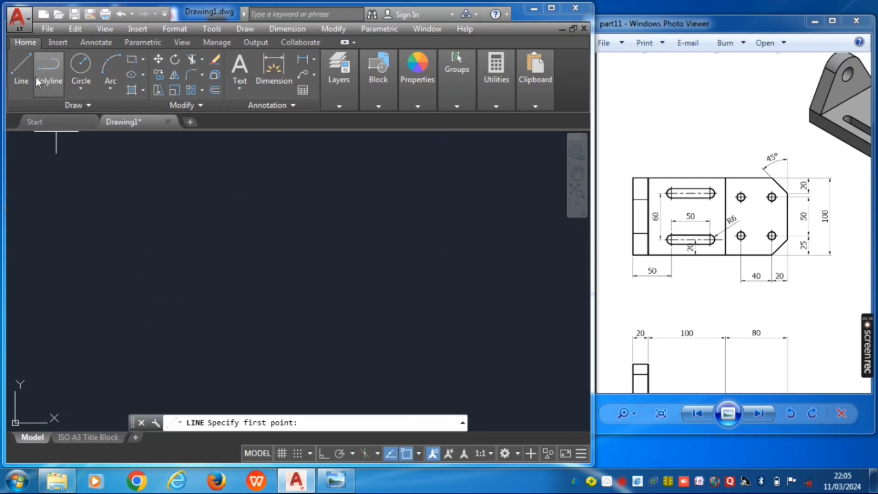
pyautogui.click(172, 223)
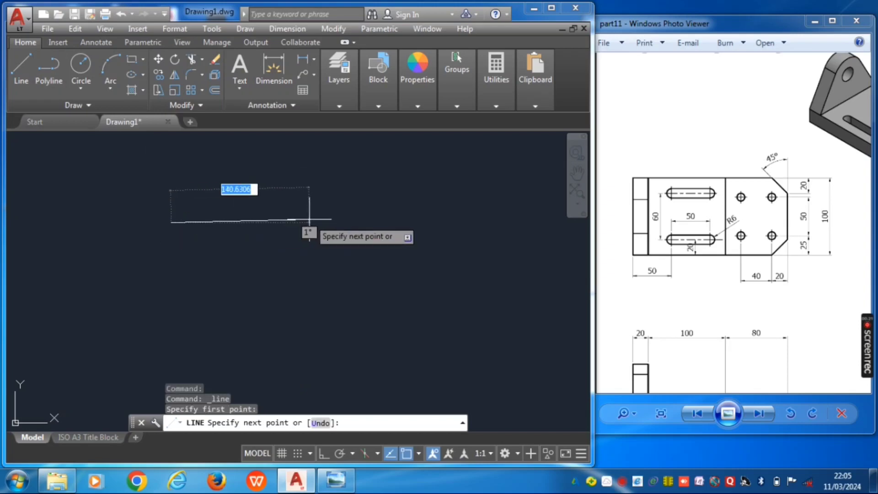
pyautogui.click(325, 453)
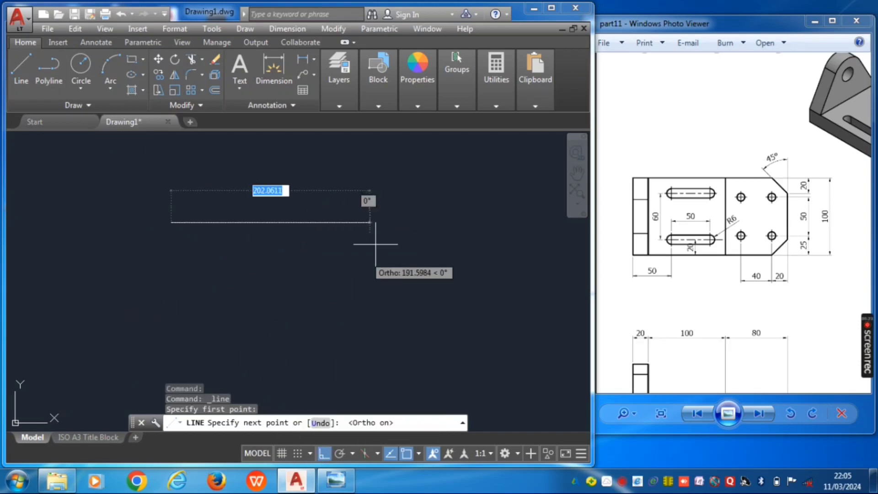
pyautogui.write('2')
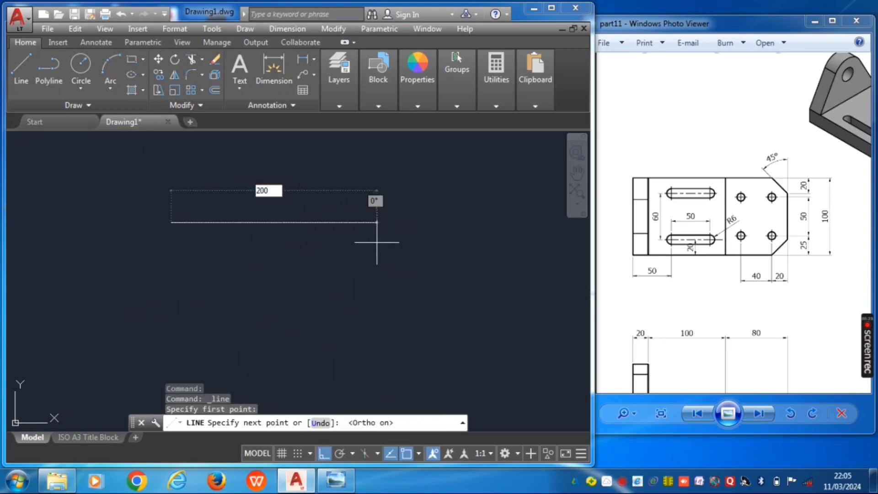
pyautogui.write('00')
pyautogui.press('Return')
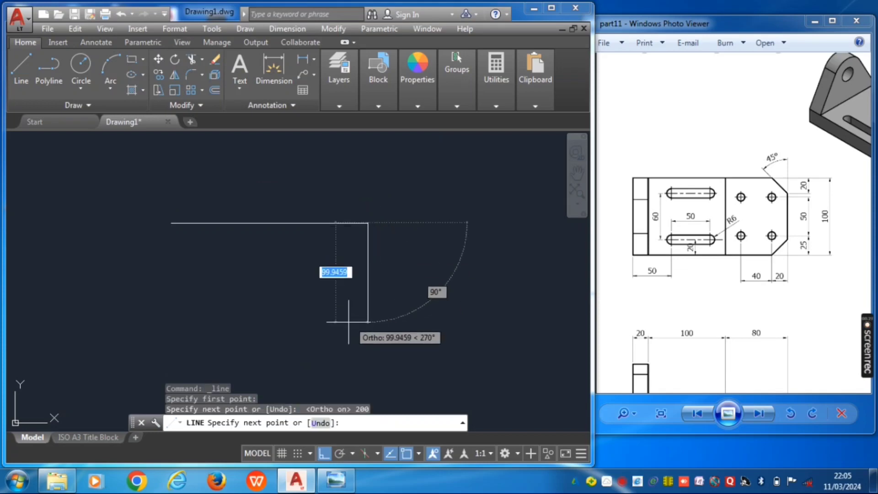
# Step: Complete the plate's rectangular outline with line segments of 100 down, 200 back to the left and 100 up
pyautogui.write('100')
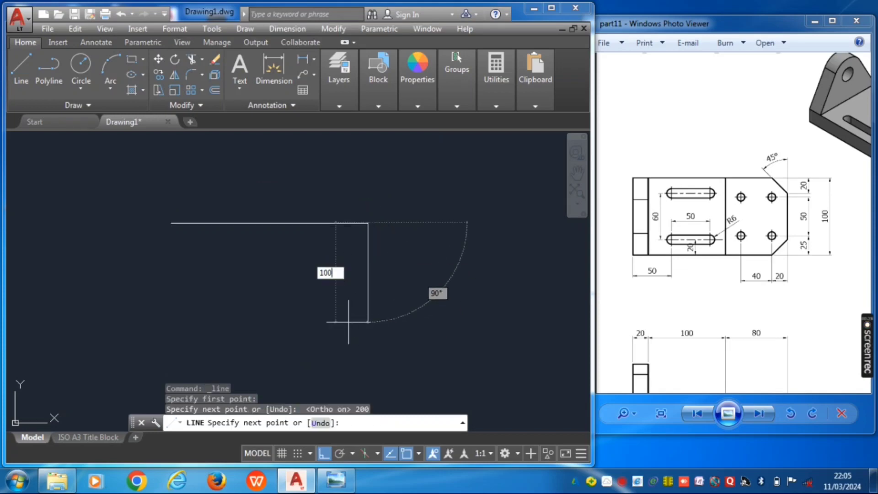
pyautogui.press('Return')
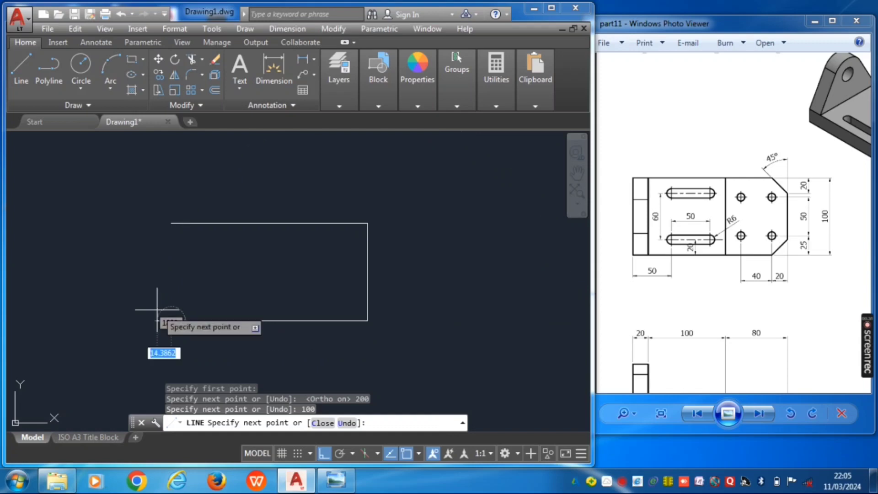
pyautogui.write('200')
pyautogui.press('Return')
pyautogui.write('10')
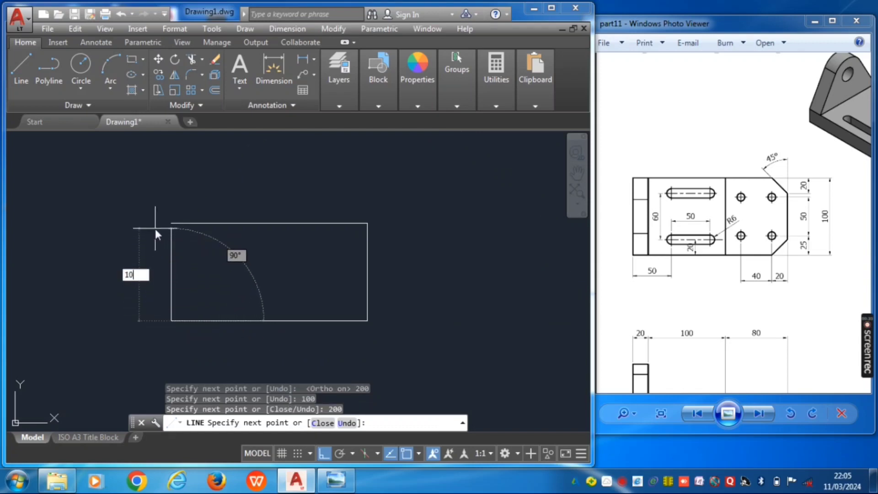
pyautogui.write('0')
pyautogui.press('Return')
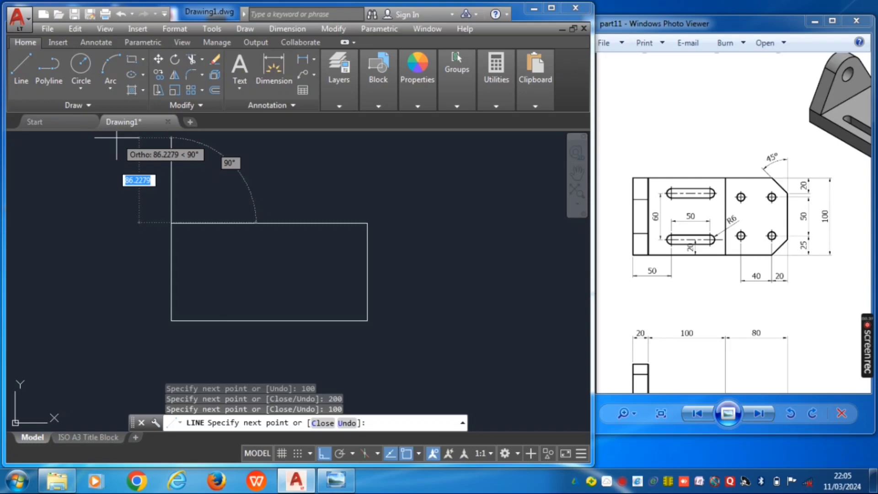
pyautogui.click(21, 68)
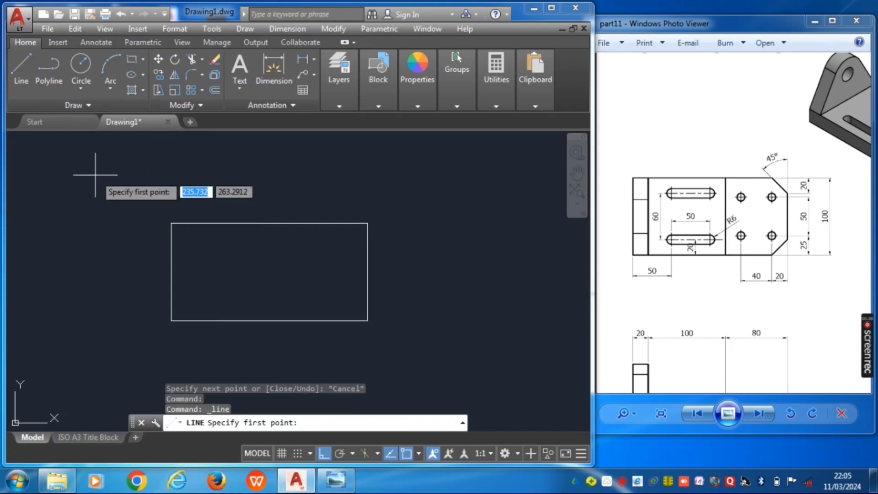
pyautogui.write('0')
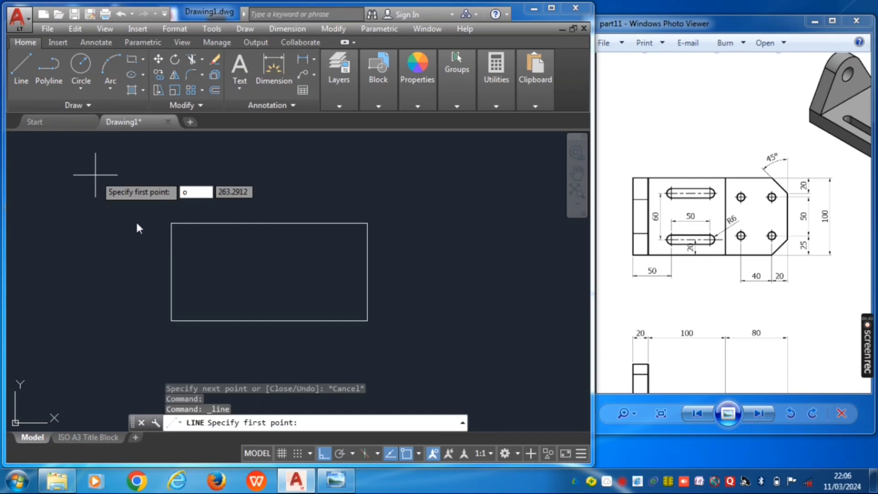
pyautogui.press('Escape')
pyautogui.press('Escape')
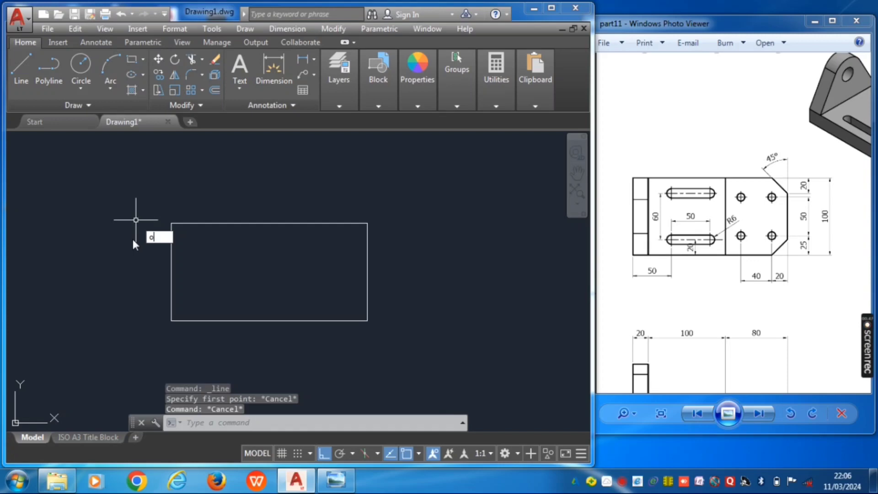
pyautogui.press('Escape')
pyautogui.press('Escape')
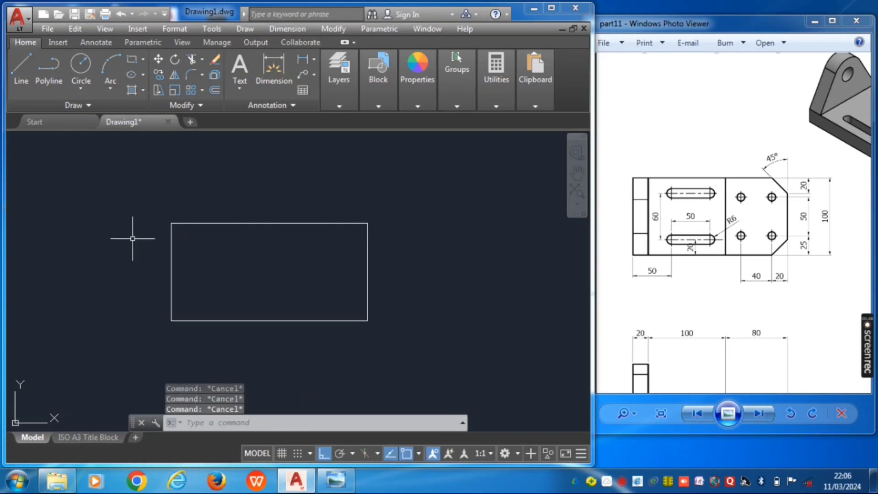
# Step: Offset the rectangle's left edge 20 inward
pyautogui.write('o')
pyautogui.press('Return')
pyautogui.write('20')
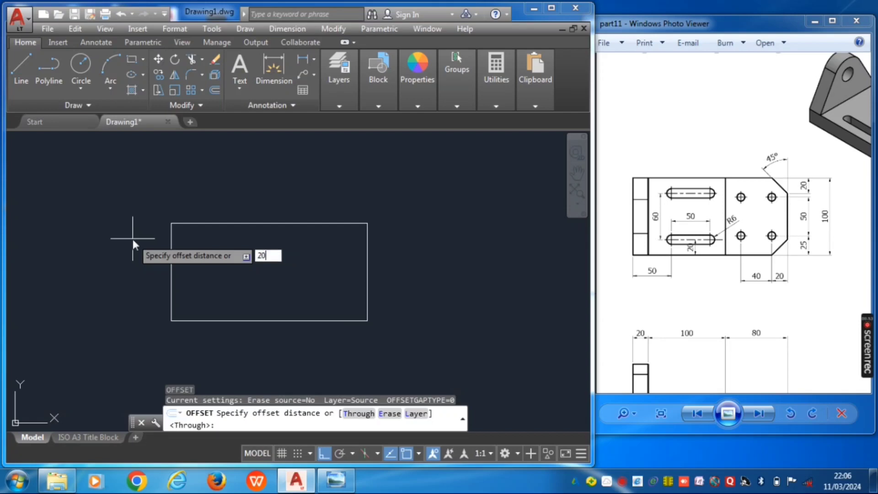
pyautogui.press('Return')
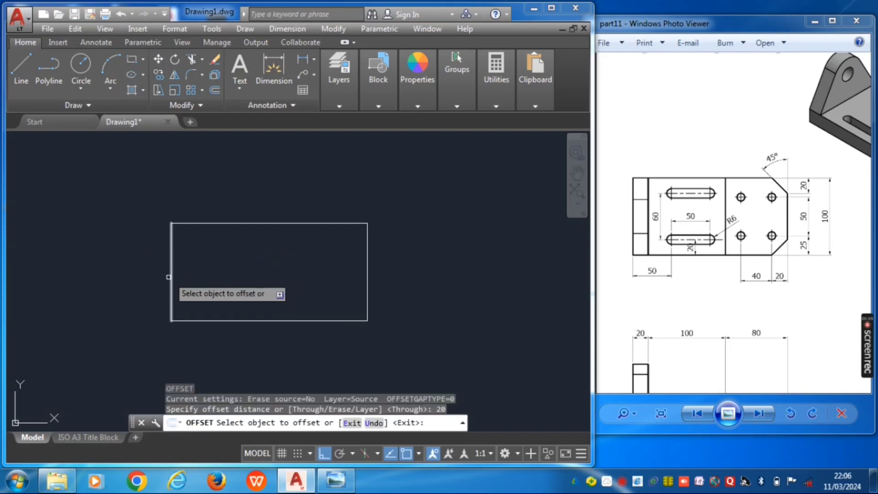
pyautogui.click(172, 277)
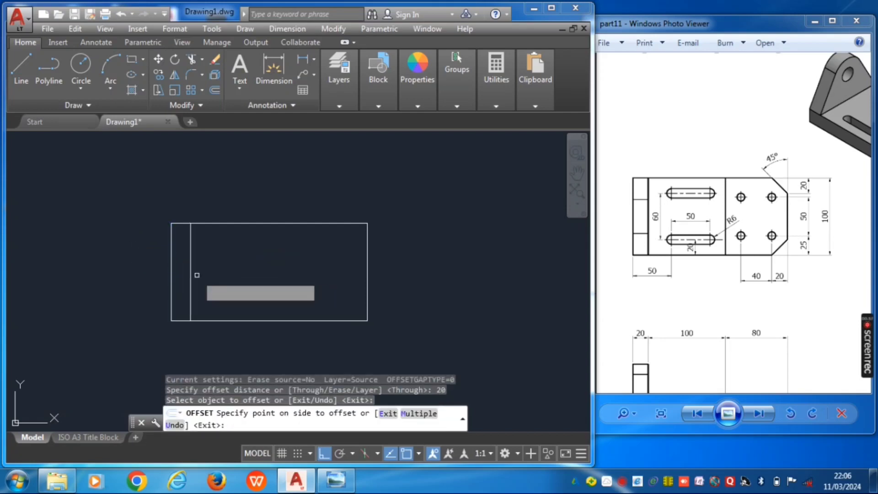
pyautogui.click(197, 274)
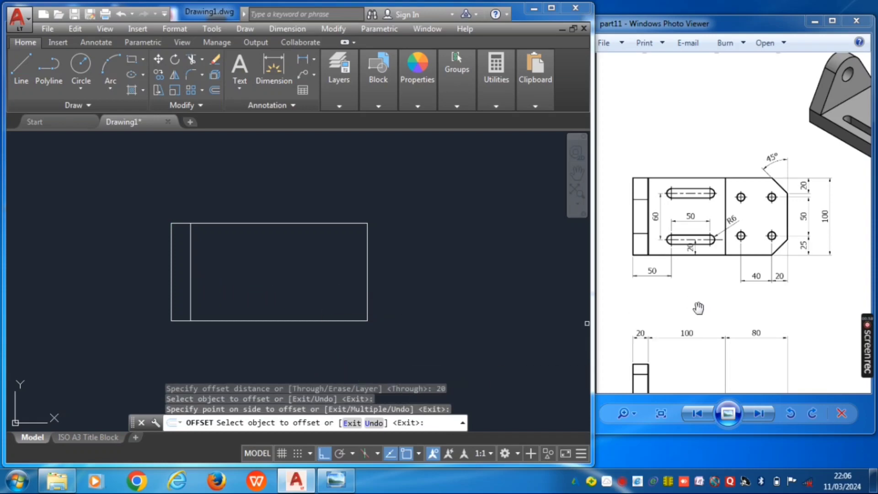
pyautogui.scroll(-4, 697, 284)
pyautogui.moveTo(713, 317); pyautogui.dragTo(660, 242)
pyautogui.click(494, 270)
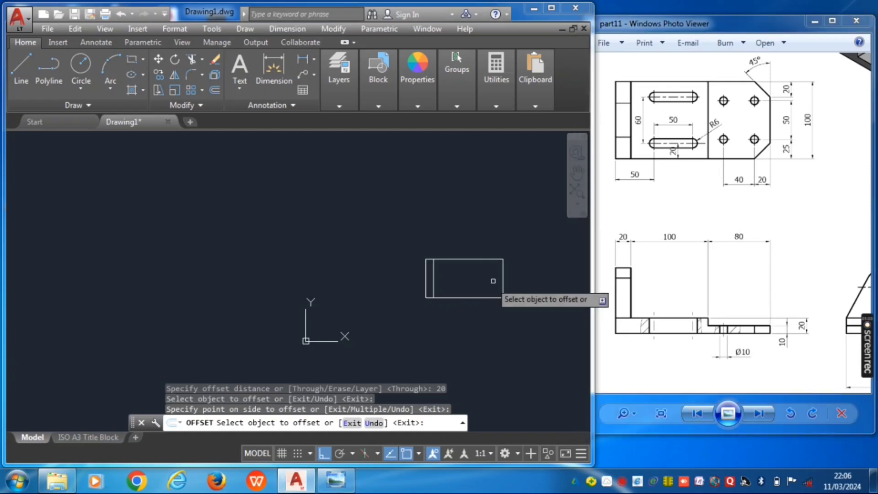
pyautogui.press('Escape')
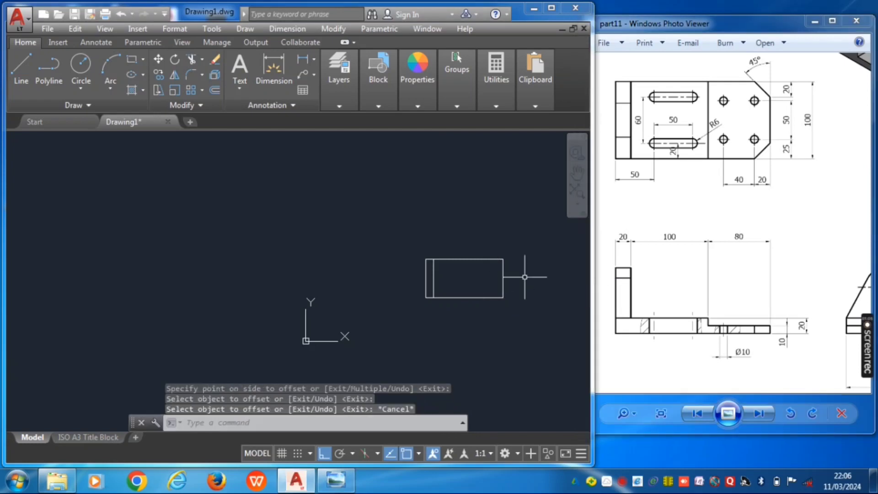
pyautogui.click(526, 274)
pyautogui.click(507, 268)
pyautogui.click(506, 268)
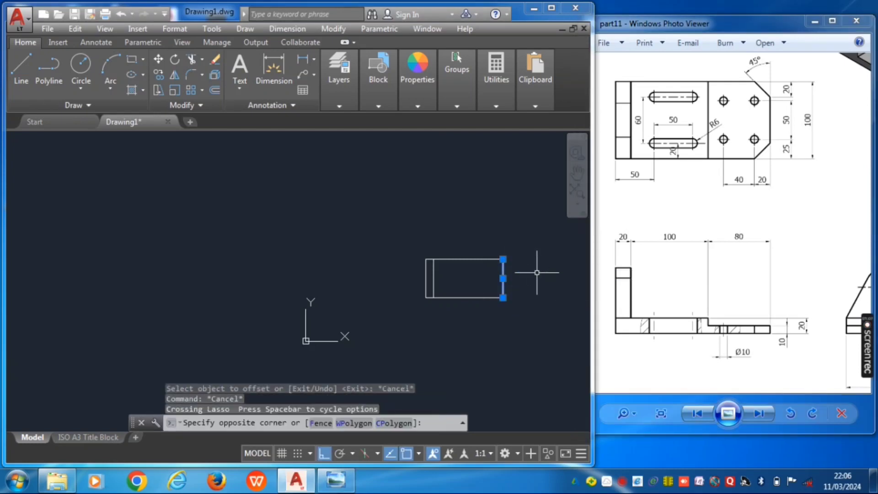
pyautogui.press('Escape')
pyautogui.press('Escape')
pyautogui.scroll(5, 544, 283)
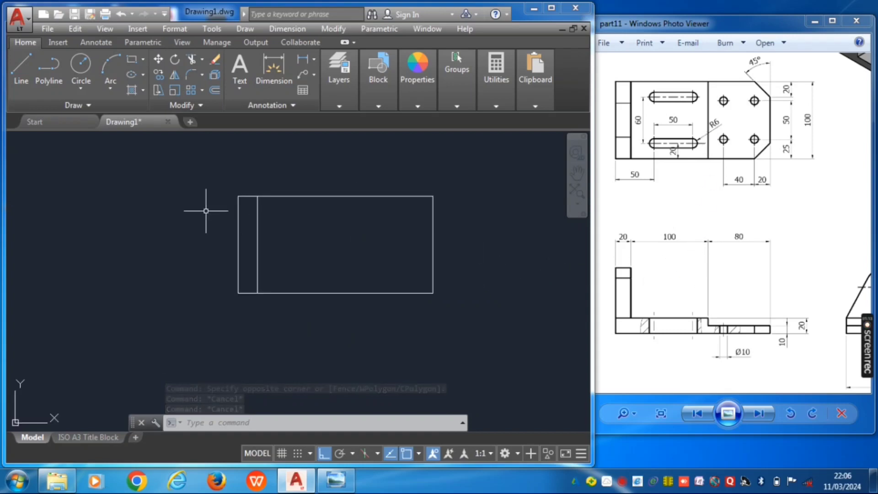
# Step: Offset the inner vertical line 100 to the right
pyautogui.write('o')
pyautogui.press('Return')
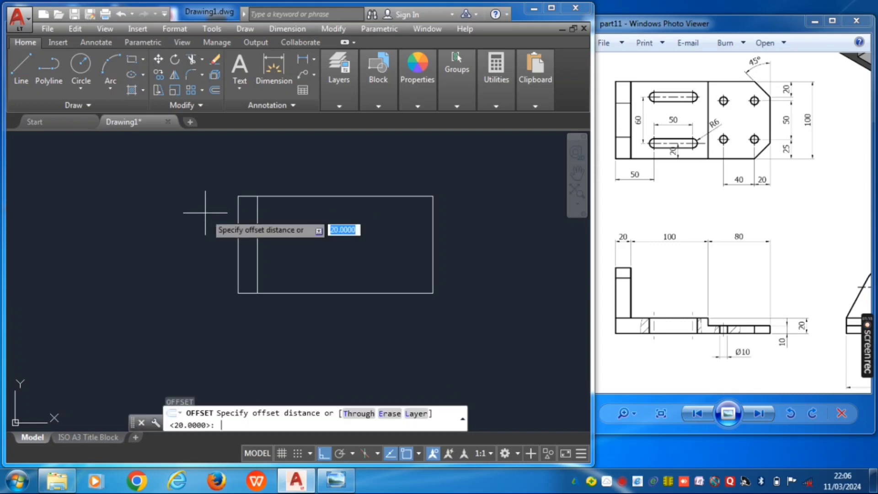
pyautogui.write('100')
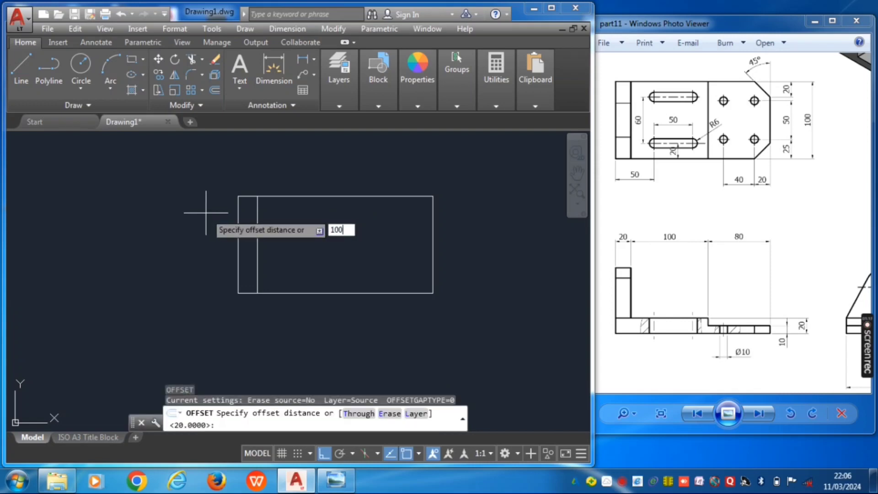
pyautogui.press('Return')
pyautogui.click(257, 223)
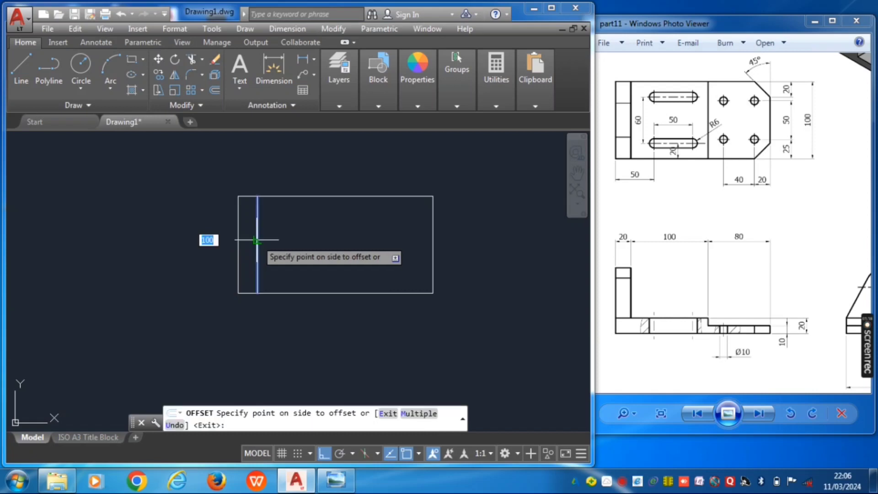
pyautogui.click(332, 239)
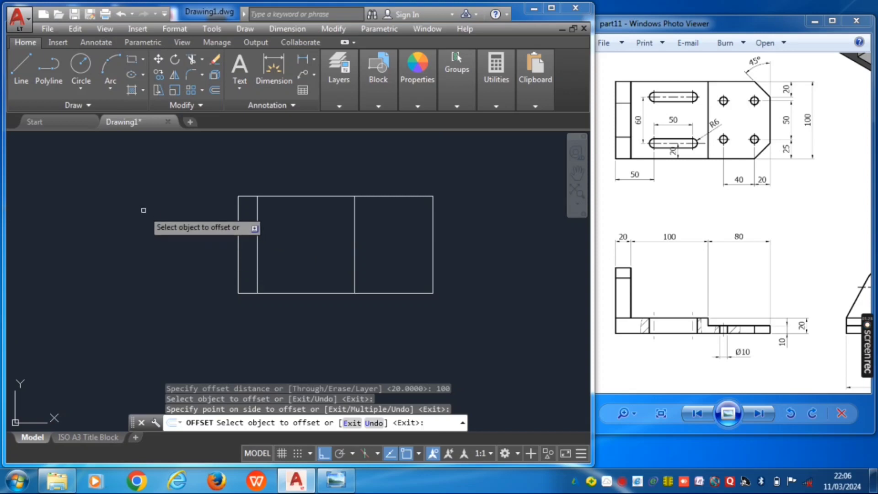
pyautogui.press('Escape')
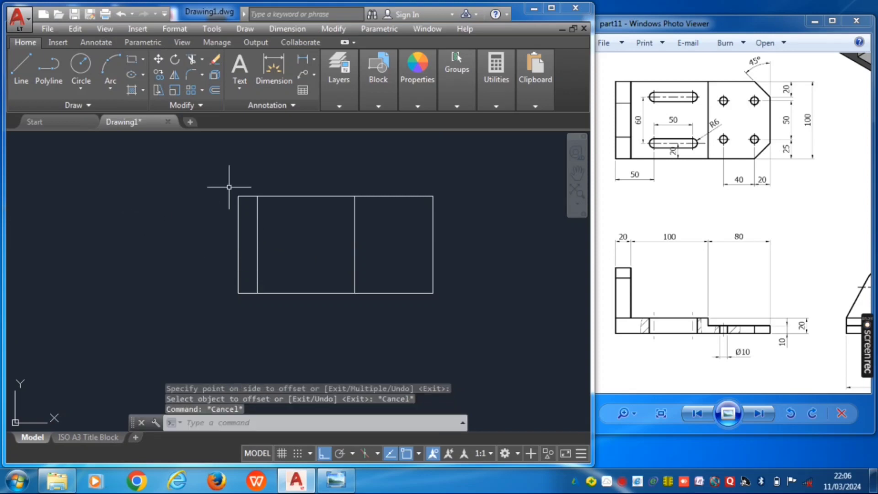
# Step: Chamfer the plate's upper-right corner with both chamfer distances set to 20
pyautogui.click(202, 75)
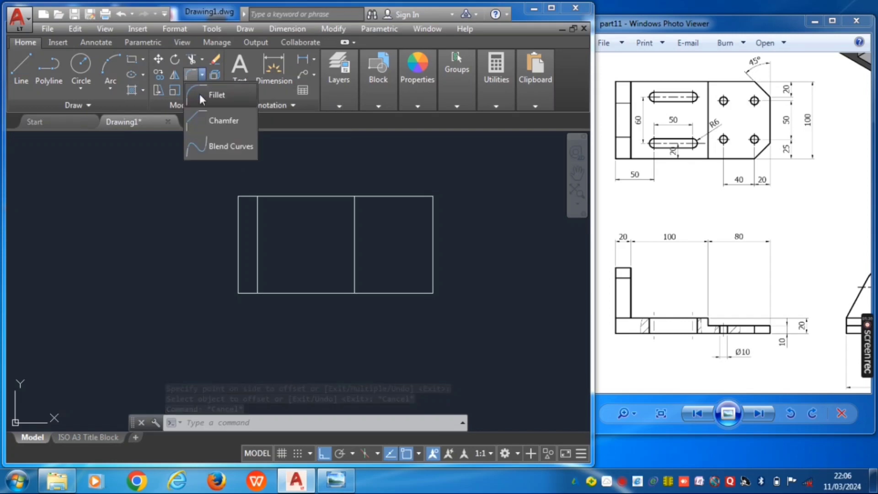
pyautogui.click(198, 122)
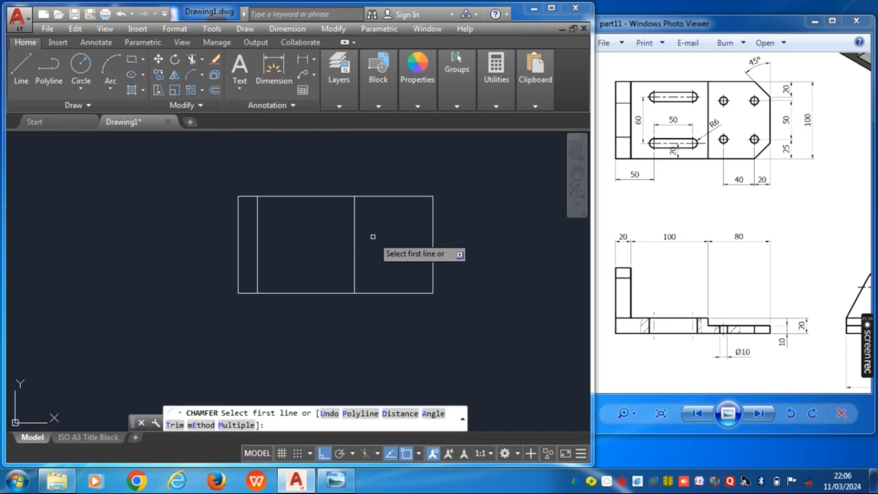
pyautogui.write('d')
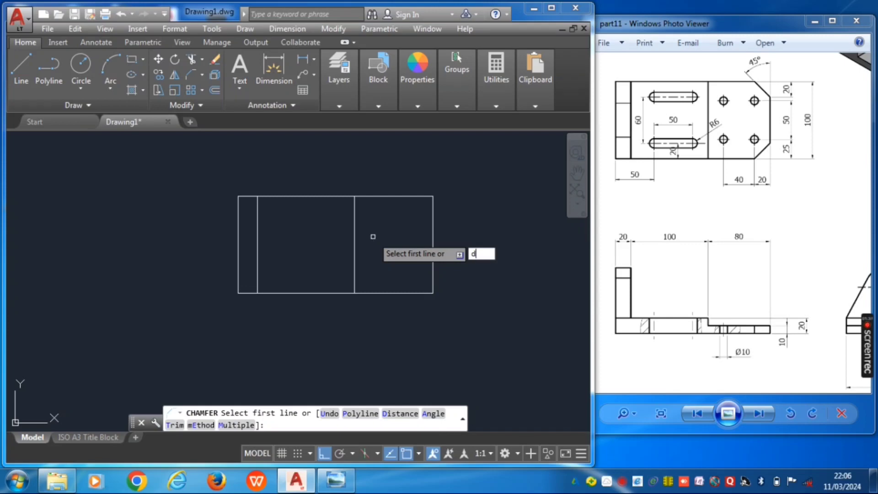
pyautogui.press('Return')
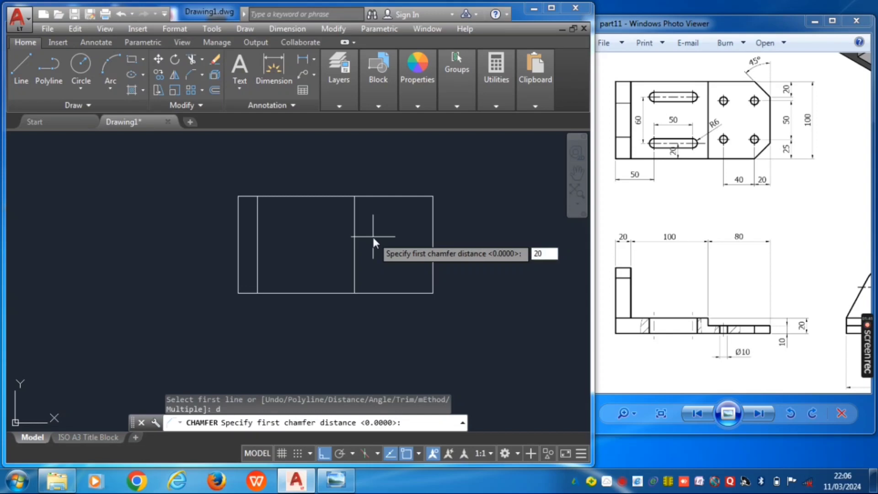
pyautogui.press('Return')
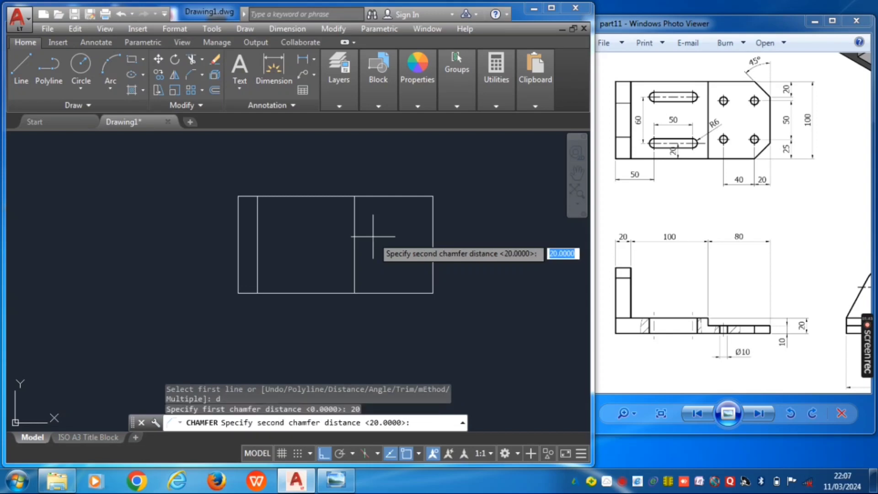
pyautogui.write('20')
pyautogui.press('Return')
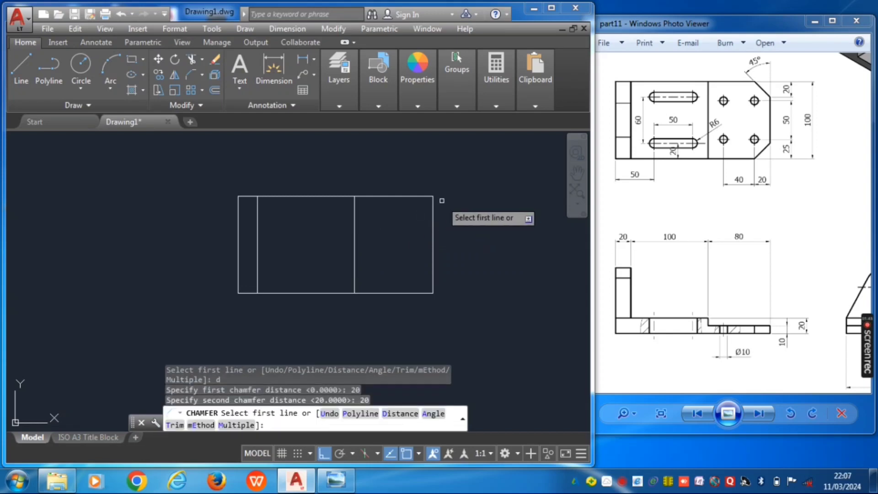
pyautogui.click(432, 204)
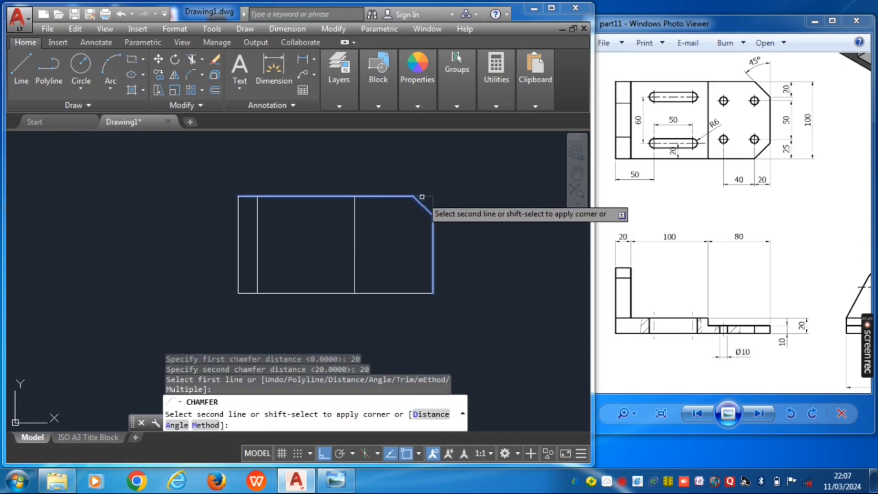
pyautogui.click(422, 197)
# Step: Chamfer the plate's lower-right corner with the same distances of 20
pyautogui.press('Return')
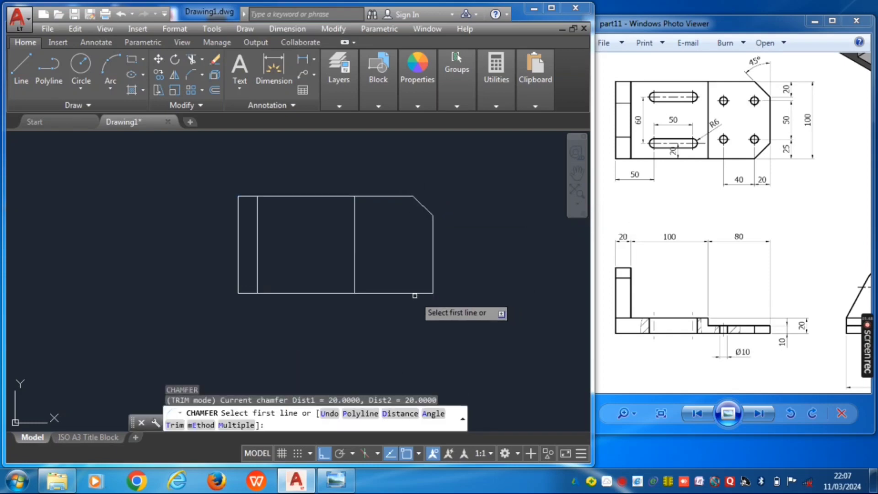
pyautogui.click(415, 293)
pyautogui.click(434, 270)
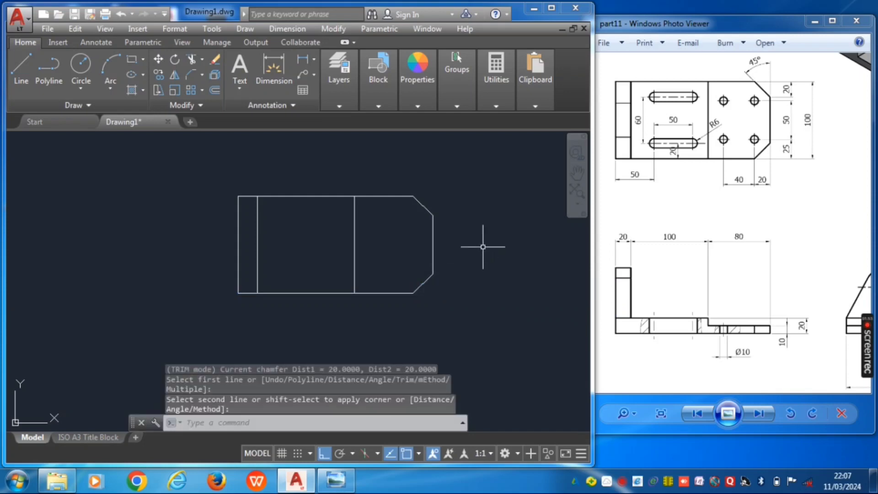
# Step: Draw a horizontal centre line from the midpoint of the plate's left edge to beyond its right edge
pyautogui.moveTo(490, 226); pyautogui.dragTo(490, 247, button='middle')
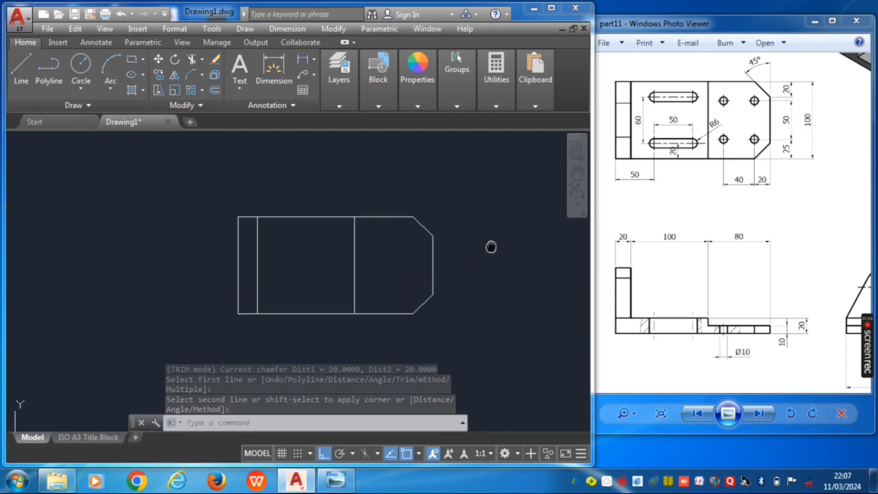
pyautogui.click(17, 62)
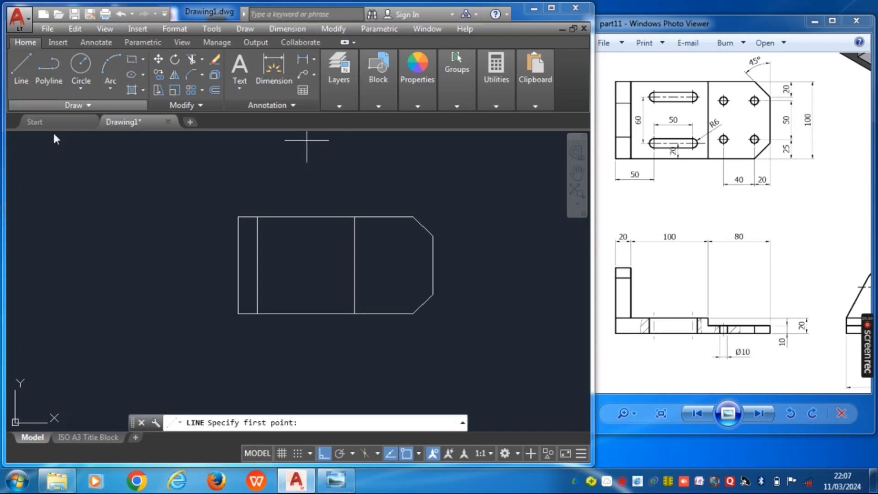
pyautogui.click(237, 265)
pyautogui.click(495, 254)
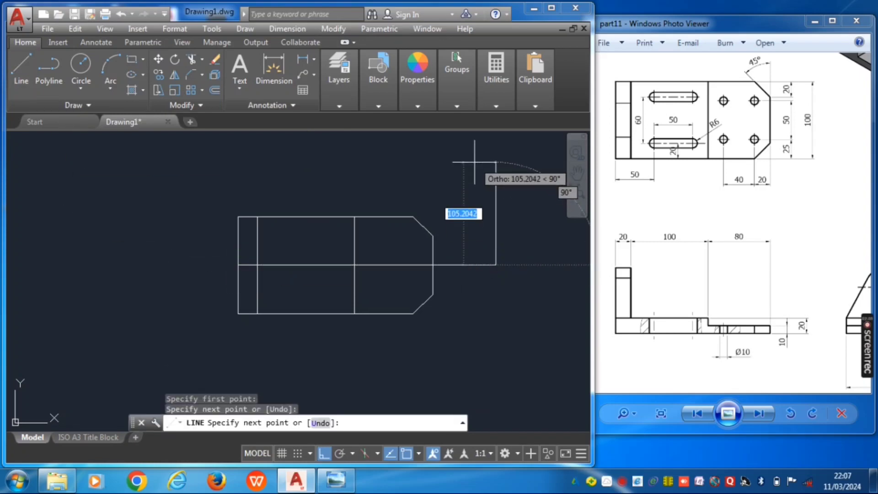
pyautogui.press('Escape')
pyautogui.press('Escape')
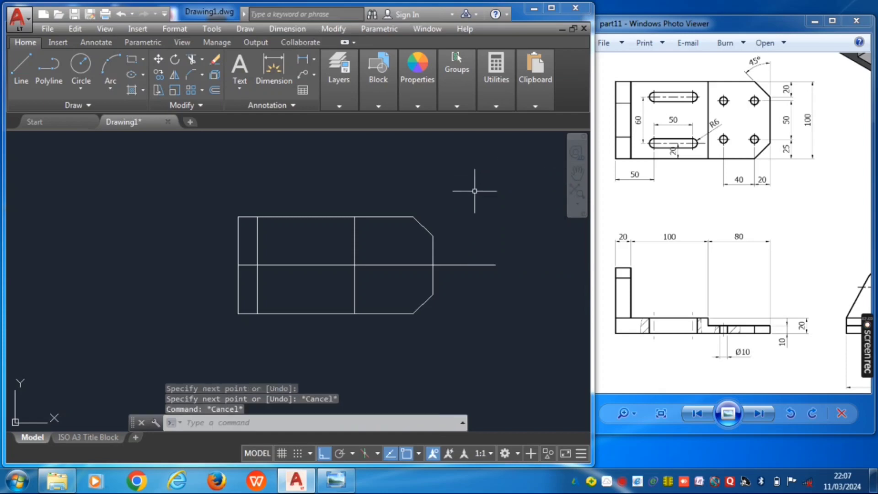
# Step: Offset the horizontal centre line 25 upward to mark the upper hole row
pyautogui.write('o')
pyautogui.press('Return')
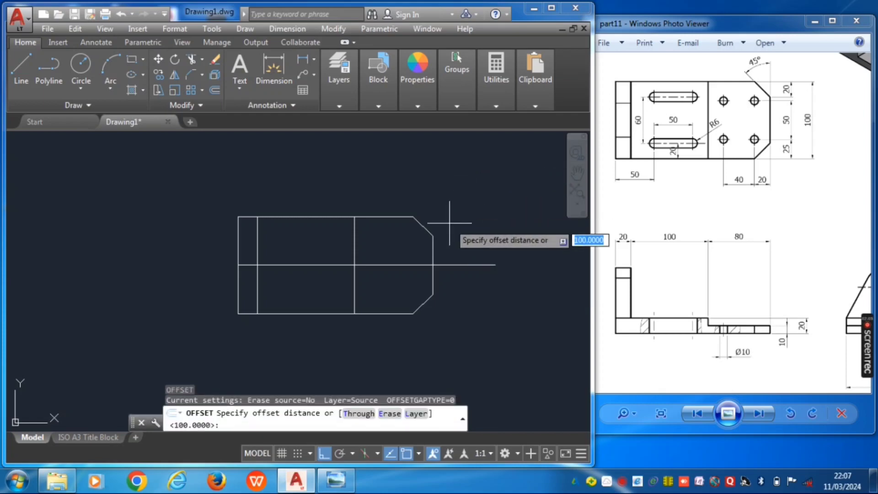
pyautogui.write('25')
pyautogui.press('Return')
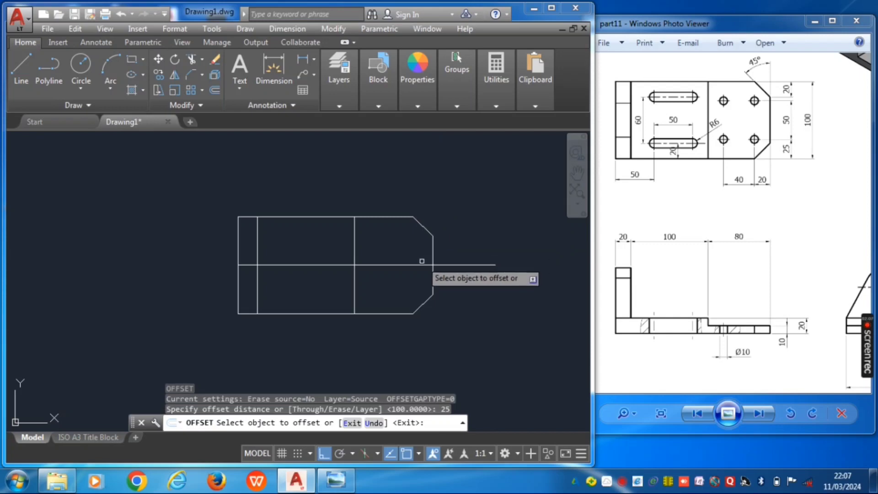
pyautogui.click(415, 266)
pyautogui.click(410, 242)
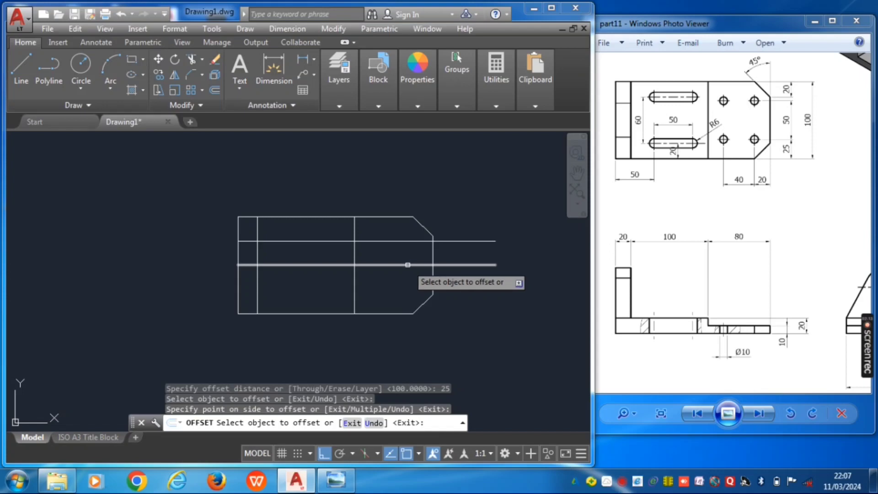
pyautogui.press('Escape')
pyautogui.press('Escape')
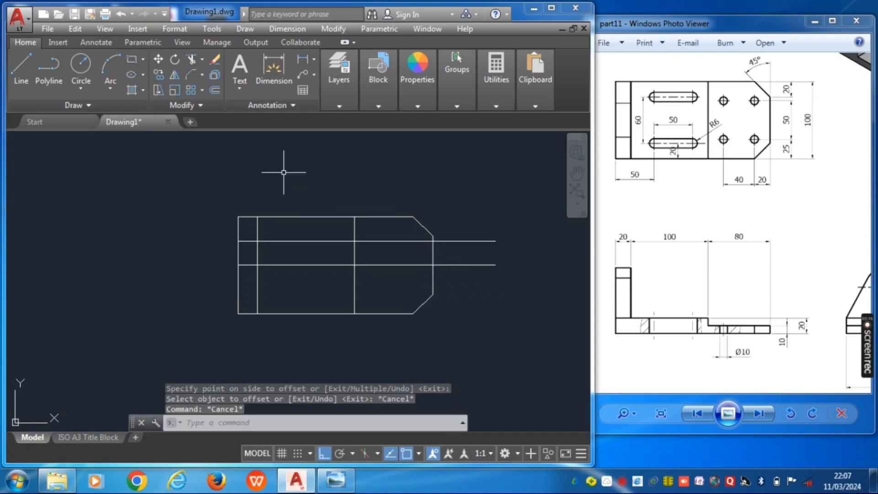
pyautogui.press('Escape')
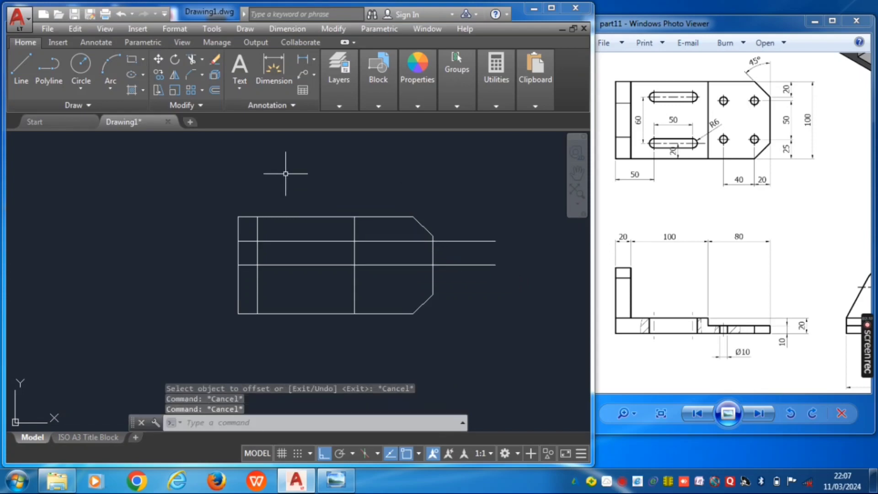
# Step: Offset the plate's right edge 20 inward to mark the outer hole column
pyautogui.press('Return')
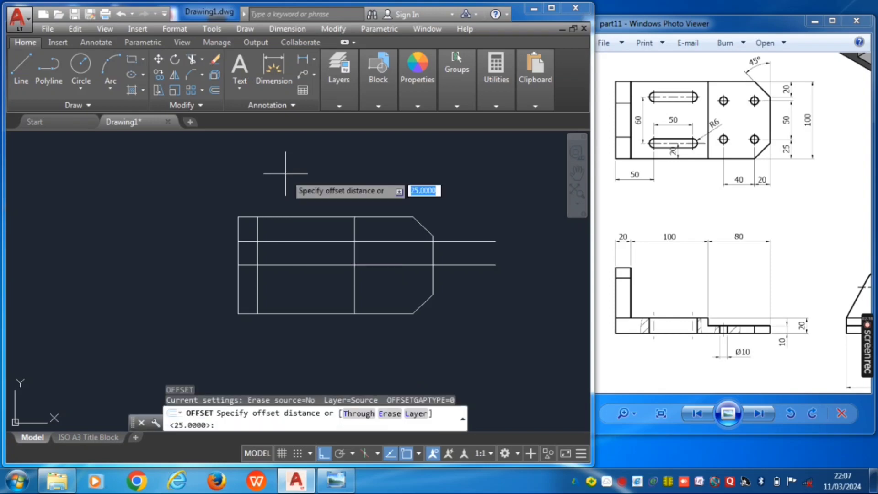
pyautogui.write('20')
pyautogui.press('Return')
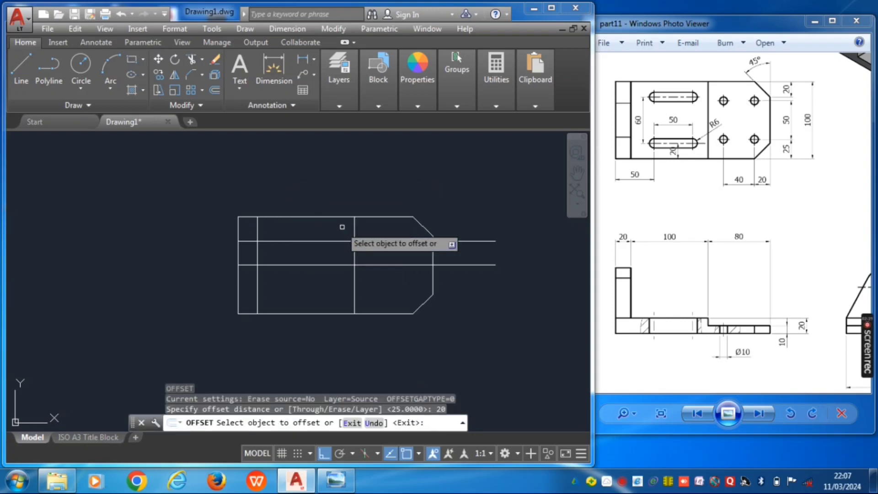
pyautogui.click(433, 242)
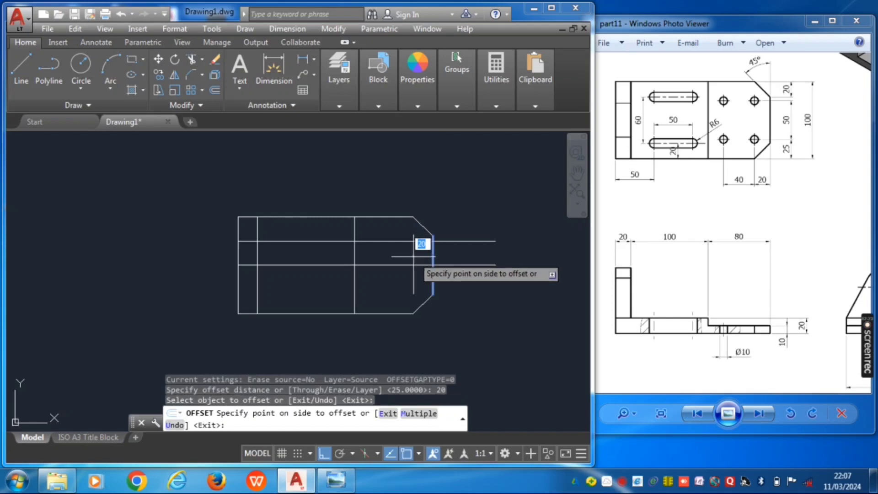
pyautogui.click(413, 244)
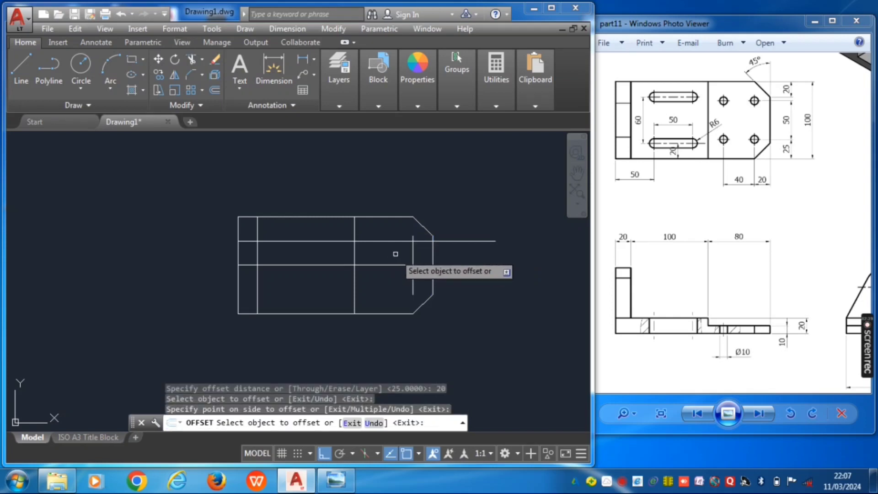
pyautogui.press('Escape')
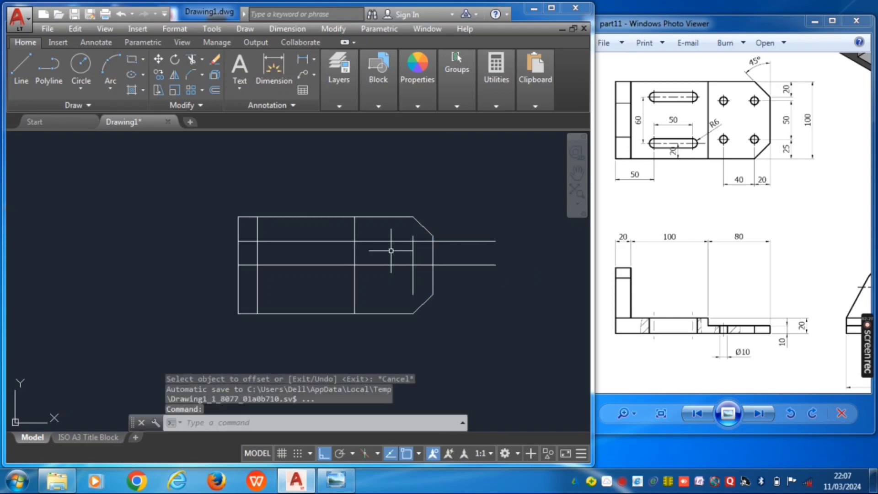
# Step: Offset the outer hole column's vertical line 40 to the left for the inner hole column
pyautogui.write('o')
pyautogui.press('Return')
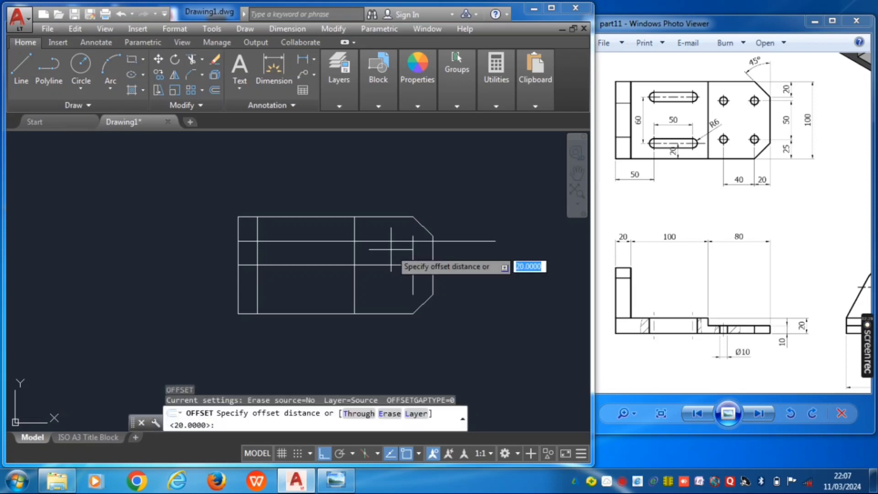
pyautogui.write('40')
pyautogui.press('Return')
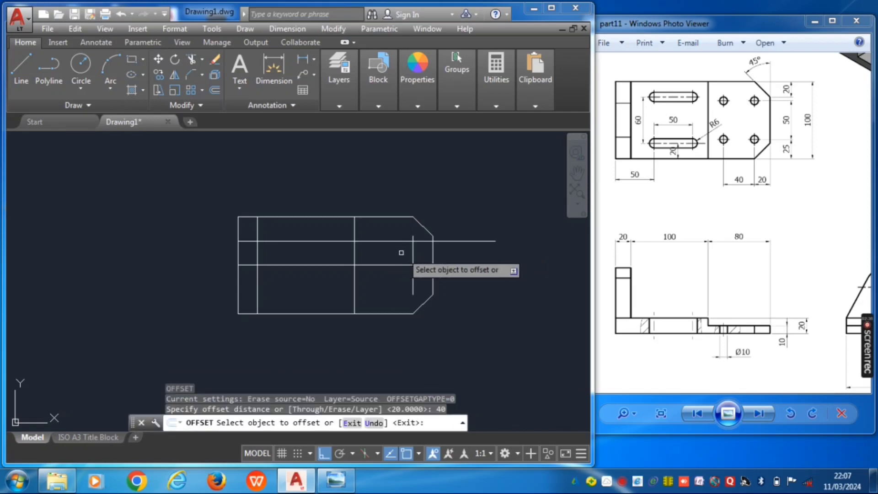
pyautogui.click(413, 250)
pyautogui.click(392, 250)
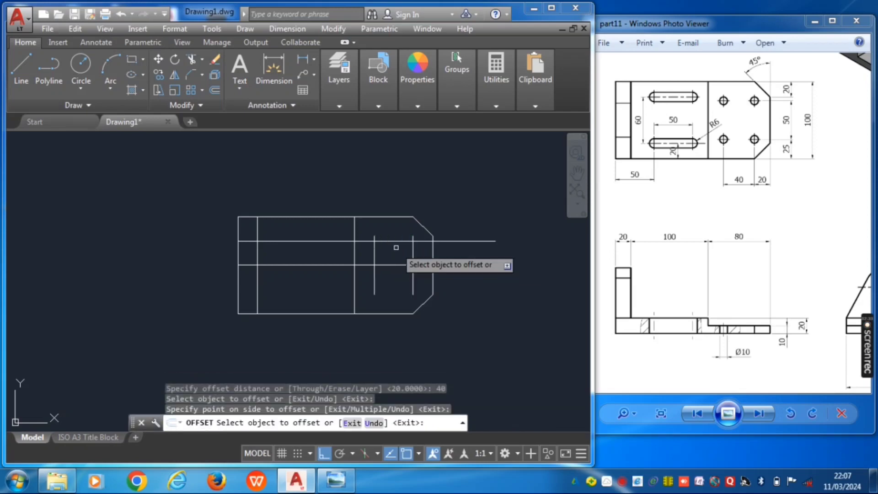
pyautogui.press('Escape')
# Step: Draw a circle of diameter 10 where the outer hole column crosses the upper hole row
pyautogui.click(87, 71)
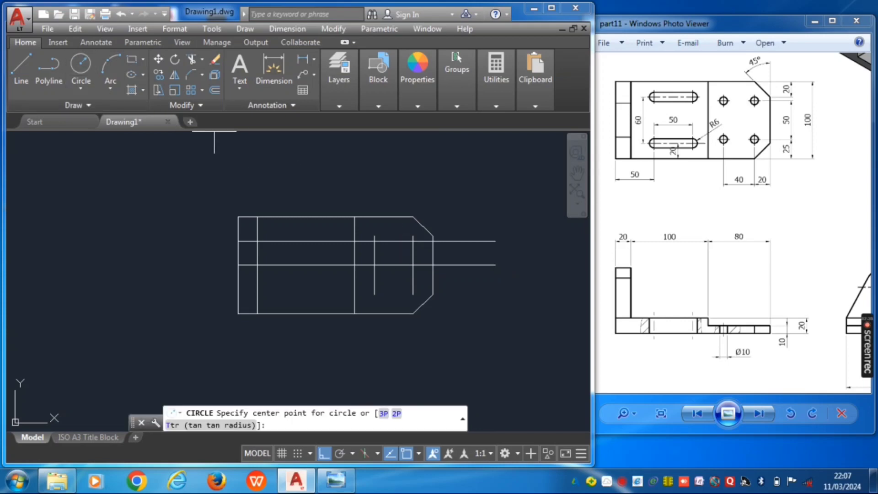
pyautogui.click(414, 241)
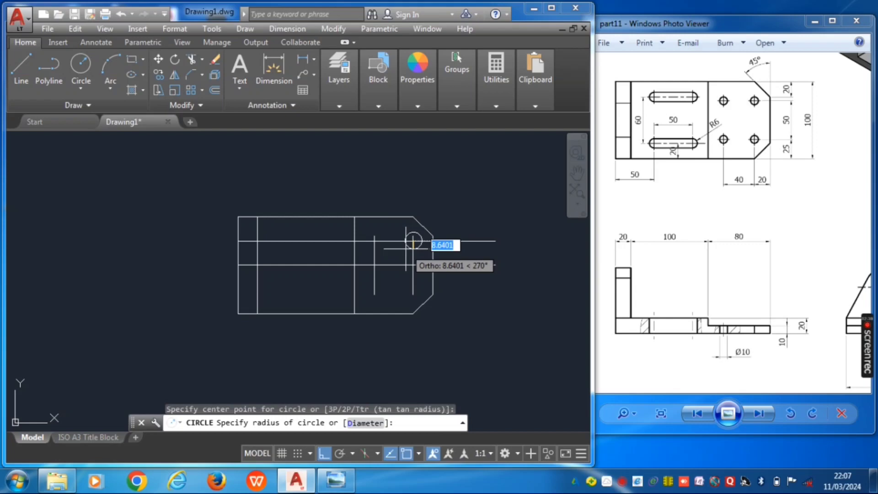
pyautogui.write('d')
pyautogui.press('Return')
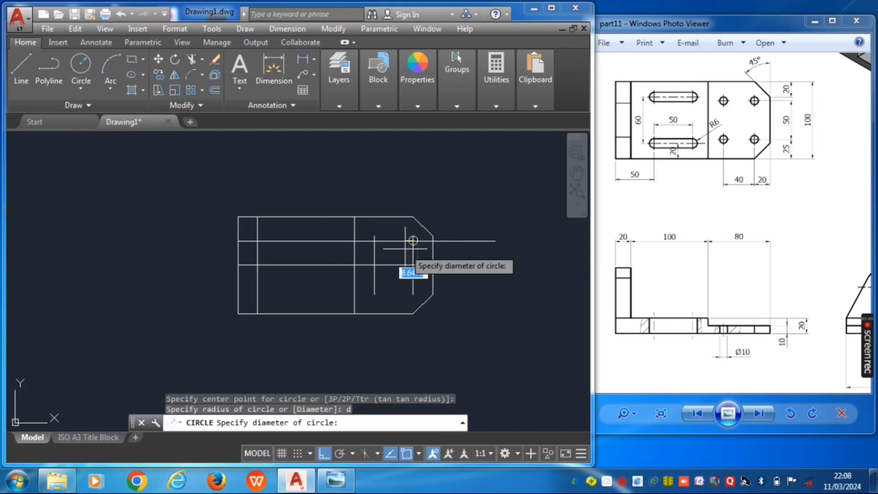
pyautogui.press('Return')
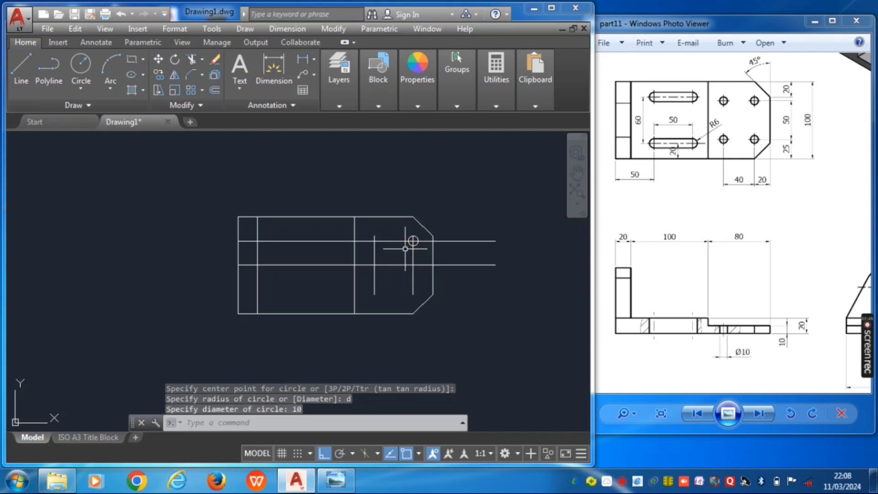
# Step: Draw a circle of diameter 10 where the inner hole column crosses the upper hole row
pyautogui.scroll(6, 413, 241)
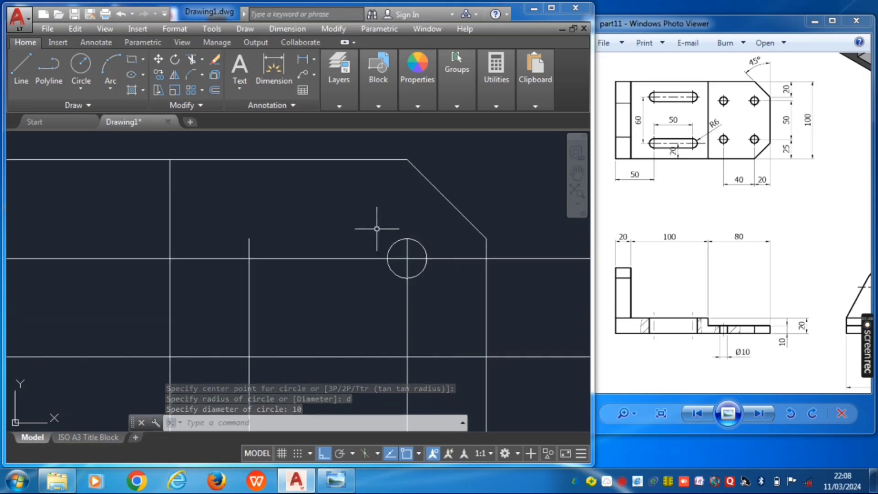
pyautogui.scroll(-4, 368, 220)
pyautogui.scroll(2, 373, 222)
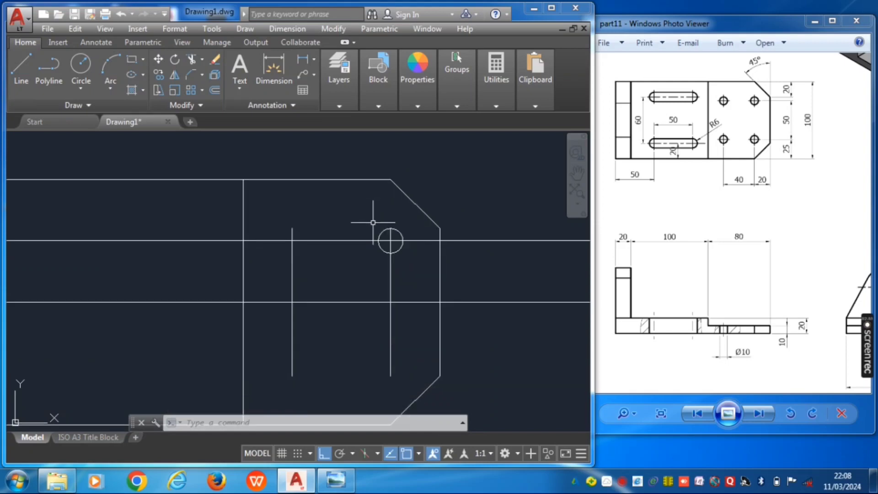
pyautogui.press('Return')
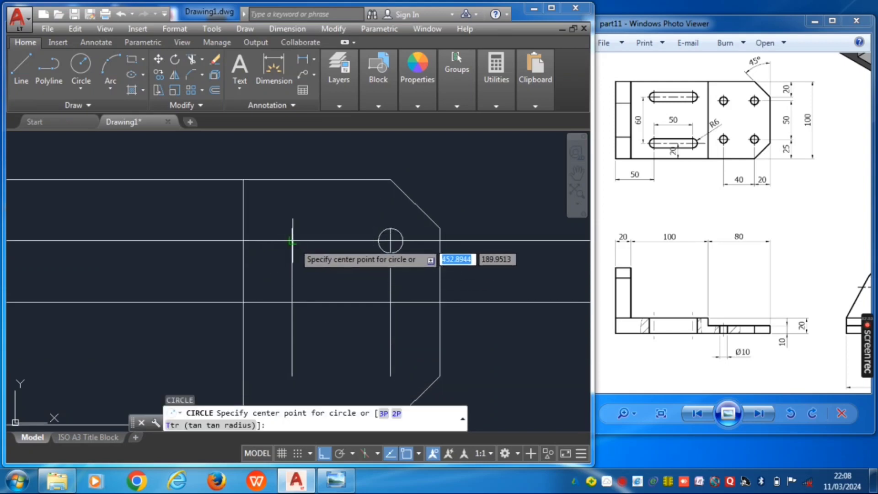
pyautogui.click(293, 241)
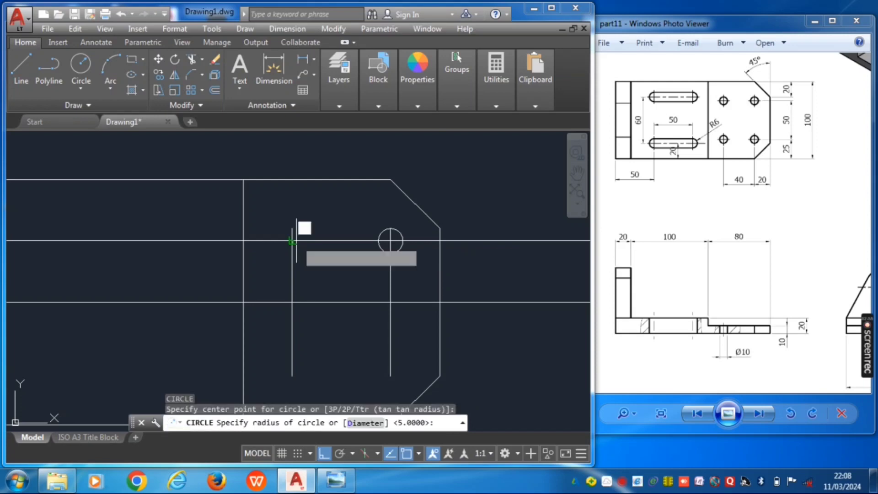
pyautogui.write('d')
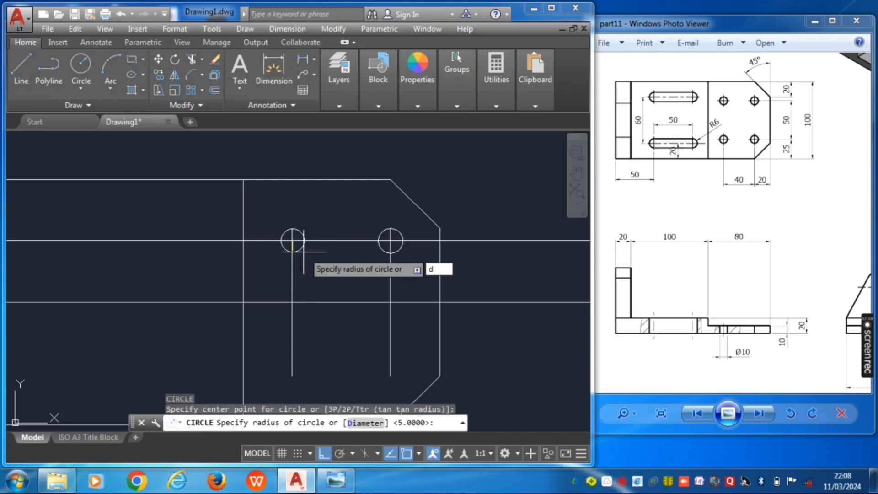
pyautogui.press('Return')
pyautogui.write('10')
pyautogui.press('Return')
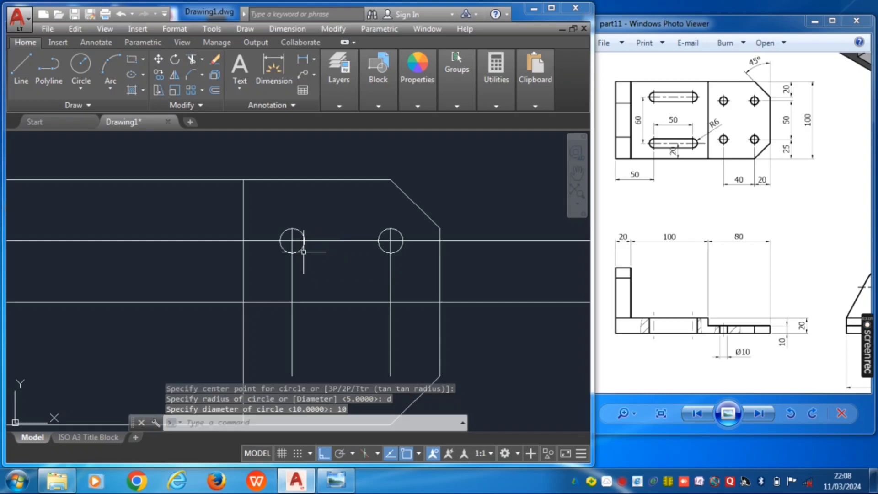
# Step: Mirror the two upper hole circles about the plate's horizontal centre line, keeping the originals
pyautogui.scroll(-4, 350, 263)
pyautogui.scroll(4, 343, 232)
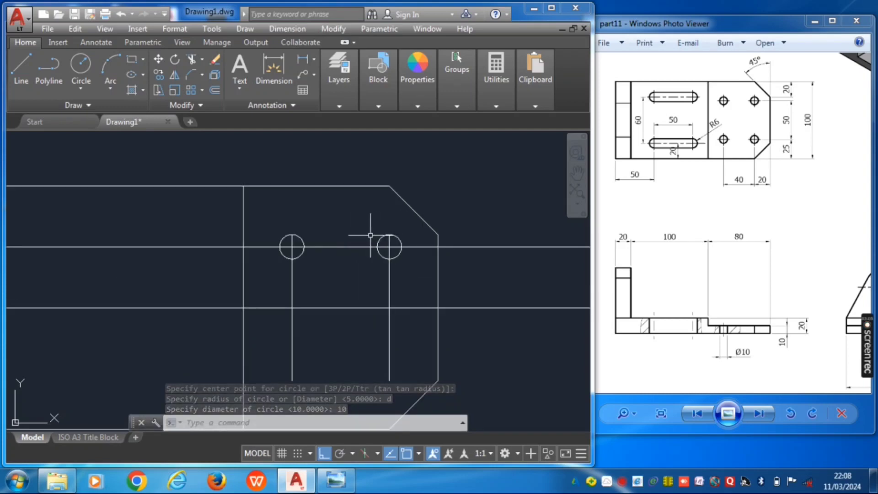
pyautogui.write('mi')
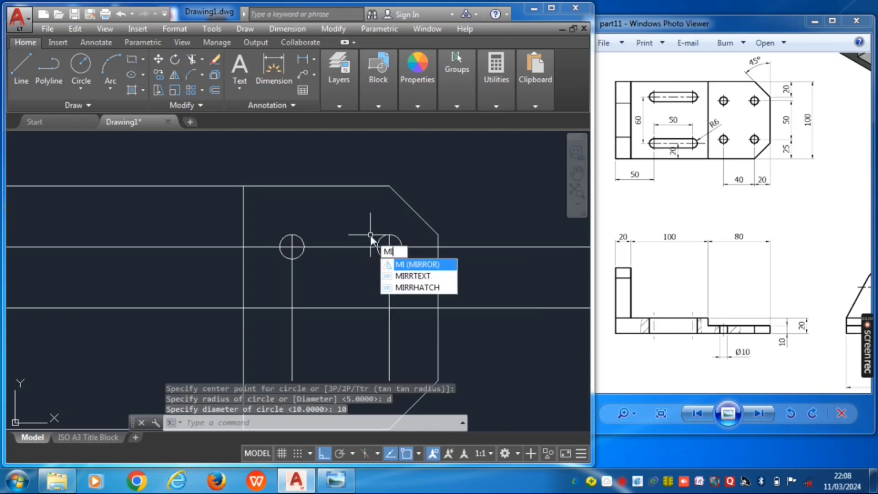
pyautogui.press('Return')
pyautogui.click(381, 238)
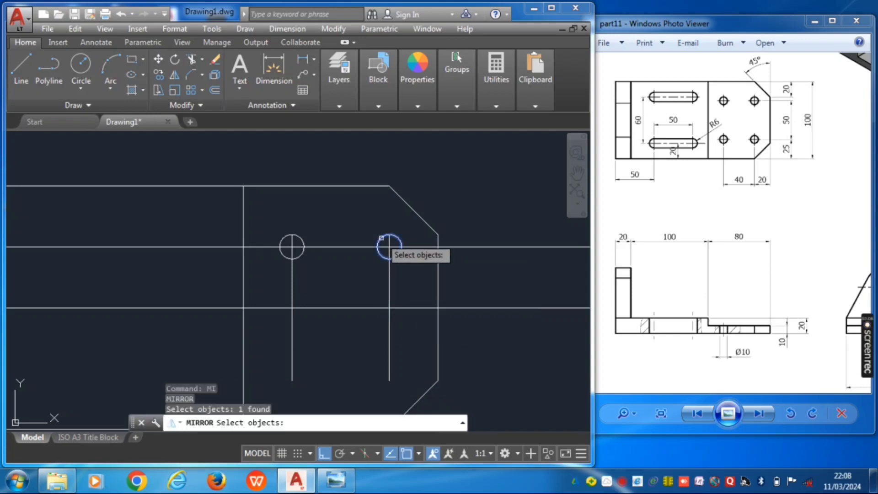
pyautogui.click(304, 242)
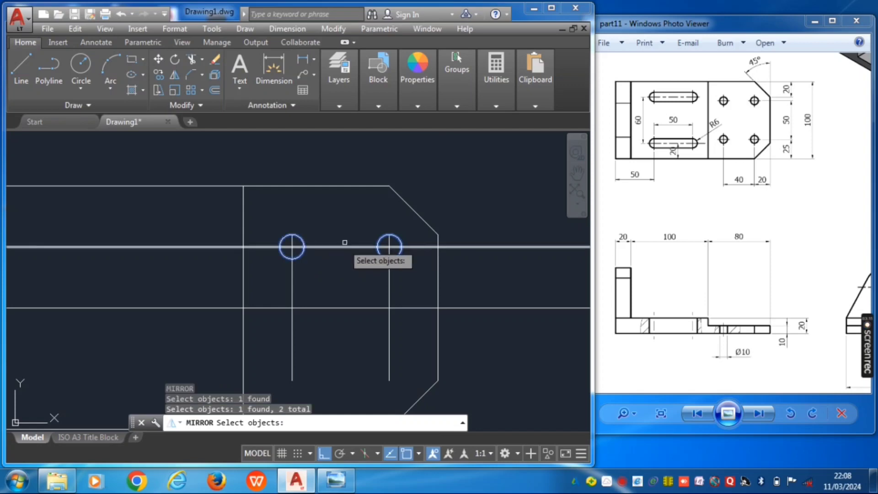
pyautogui.press('Return')
pyautogui.click(389, 308)
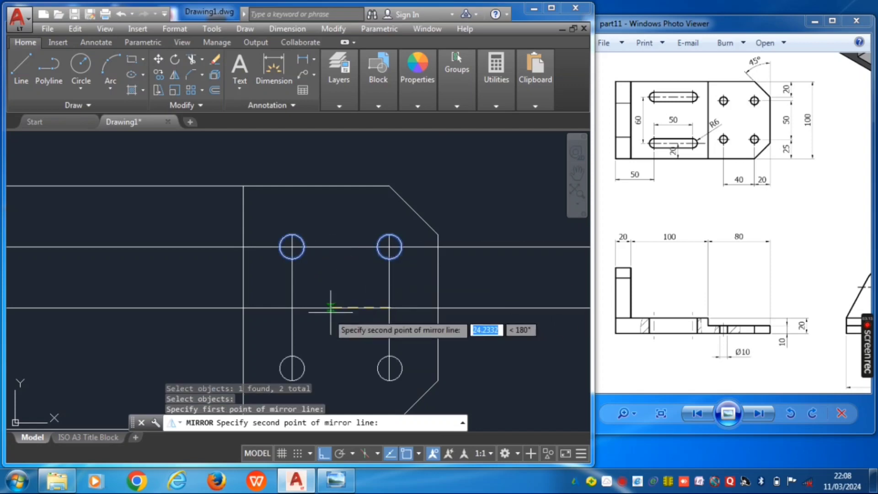
pyautogui.click(293, 308)
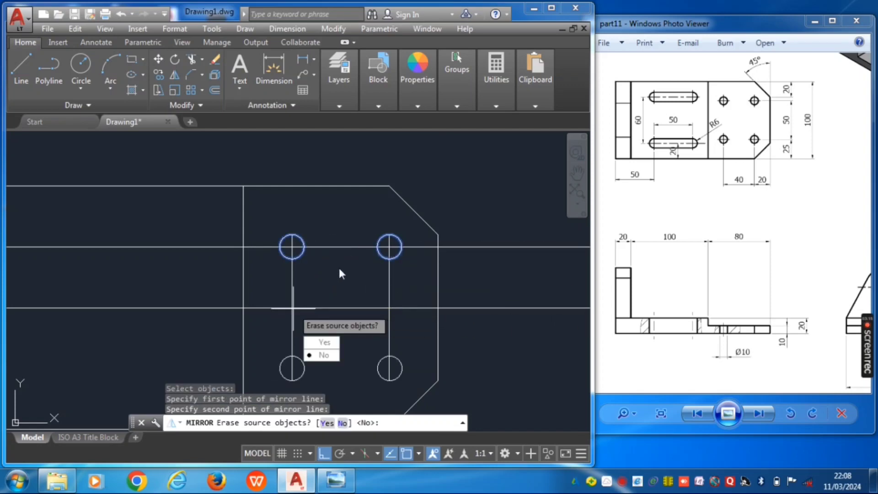
pyautogui.press('Return')
# Step: Mirror the upper hole row's horizontal line about the plate's centre line, keeping the original, to mark the lower hole row
pyautogui.scroll(-2, 283, 293)
pyautogui.scroll(2, 263, 307)
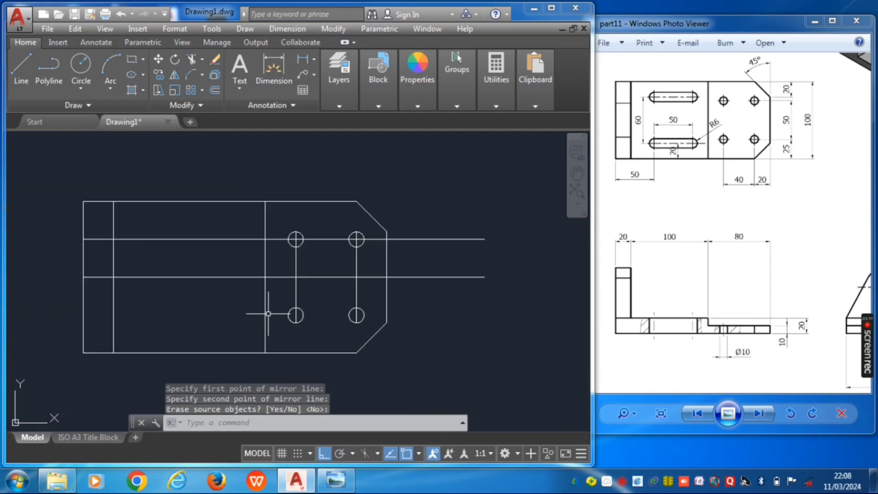
pyautogui.moveTo(269, 310); pyautogui.dragTo(349, 247, button='middle')
pyautogui.scroll(-3, 312, 267)
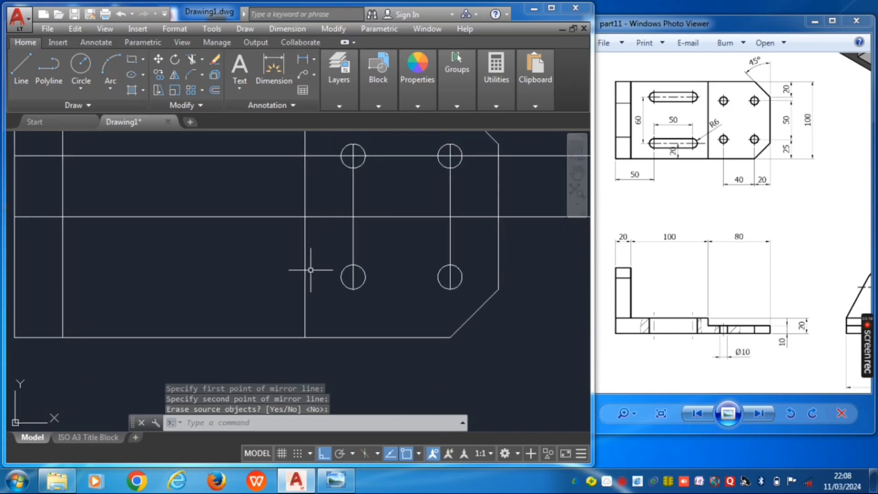
pyautogui.scroll(2, 316, 274)
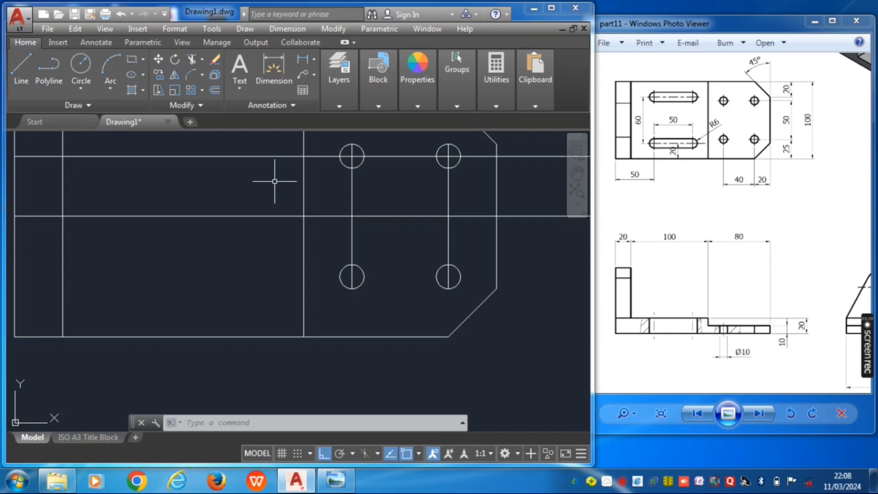
pyautogui.write('i')
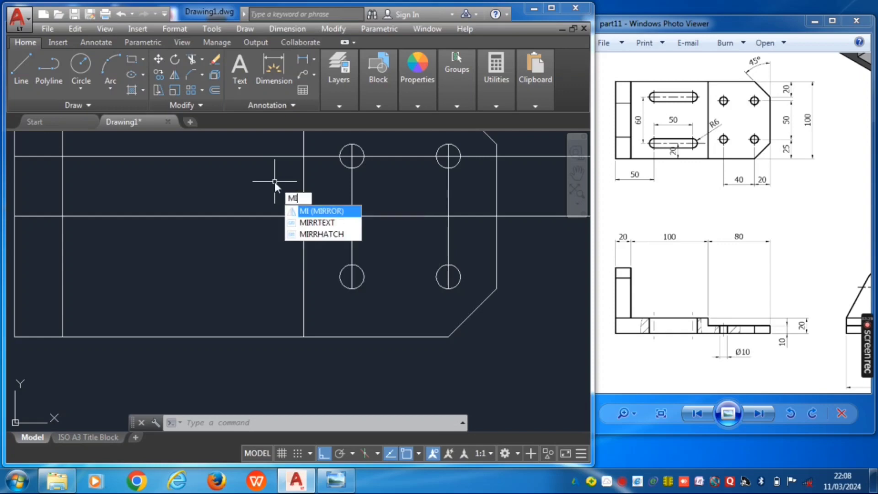
pyautogui.press('Return')
pyautogui.click(257, 156)
pyautogui.press('Return')
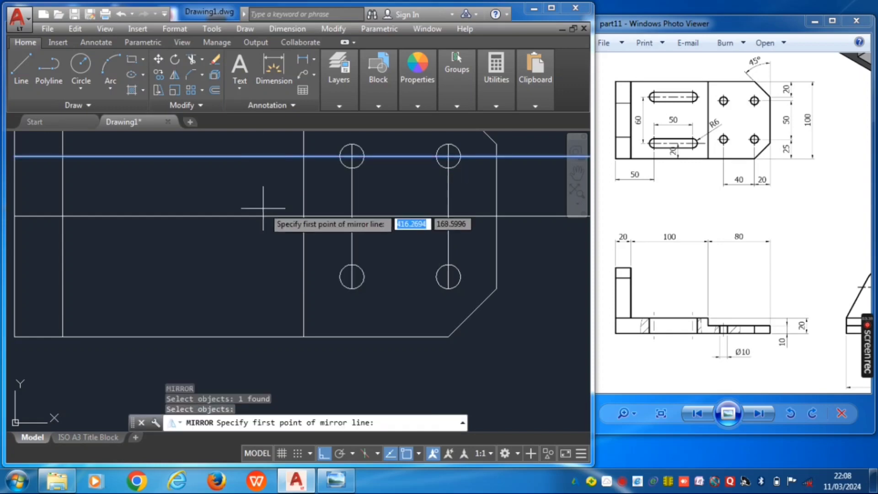
pyautogui.click(256, 215)
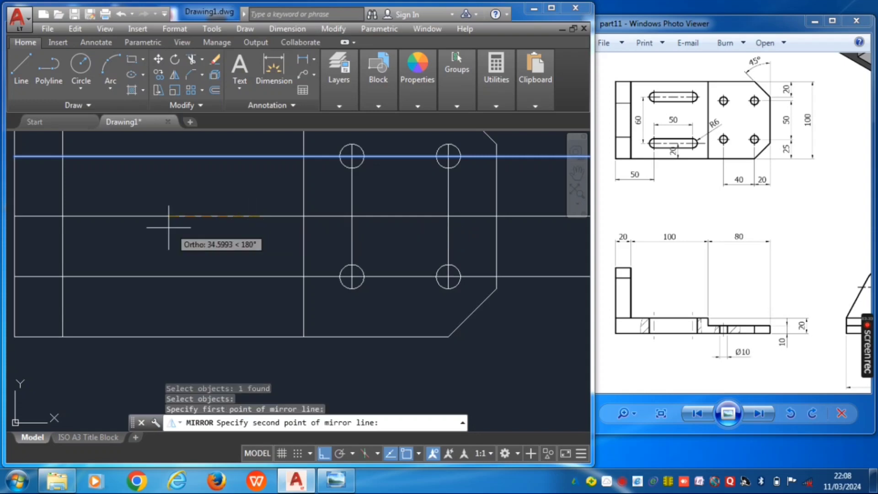
pyautogui.click(145, 216)
pyautogui.press('Return')
# Step: Offset the plate's bottom edge 20 upward to mark the lower slot's centre line
pyautogui.scroll(-2, 216, 220)
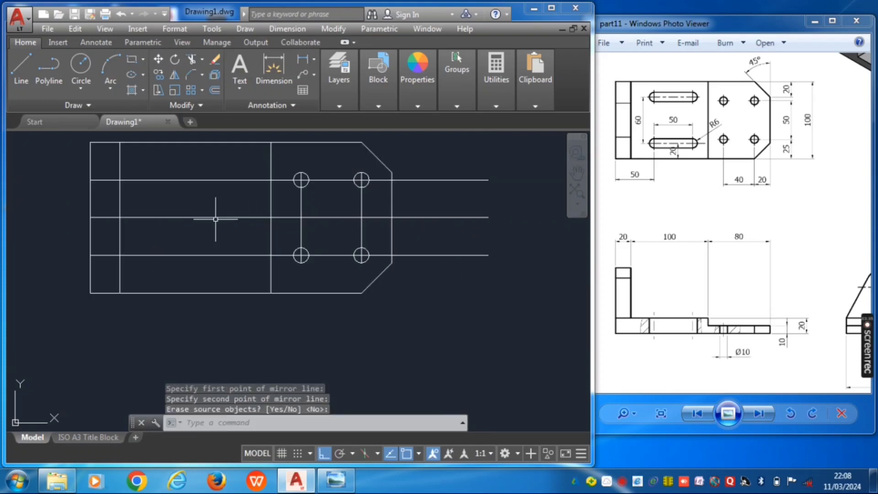
pyautogui.scroll(-2, 195, 254)
pyautogui.moveTo(195, 253); pyautogui.dragTo(228, 256, button='middle')
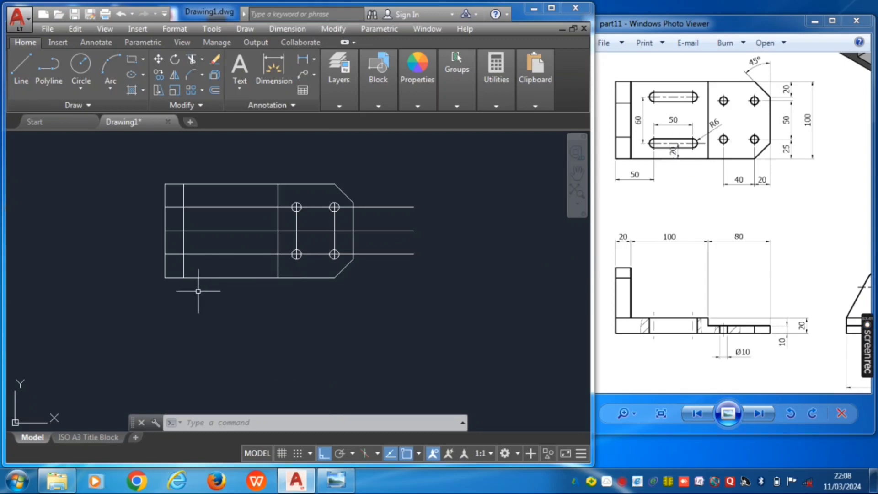
pyautogui.scroll(4, 198, 291)
pyautogui.moveTo(196, 288); pyautogui.dragTo(284, 312, button='middle')
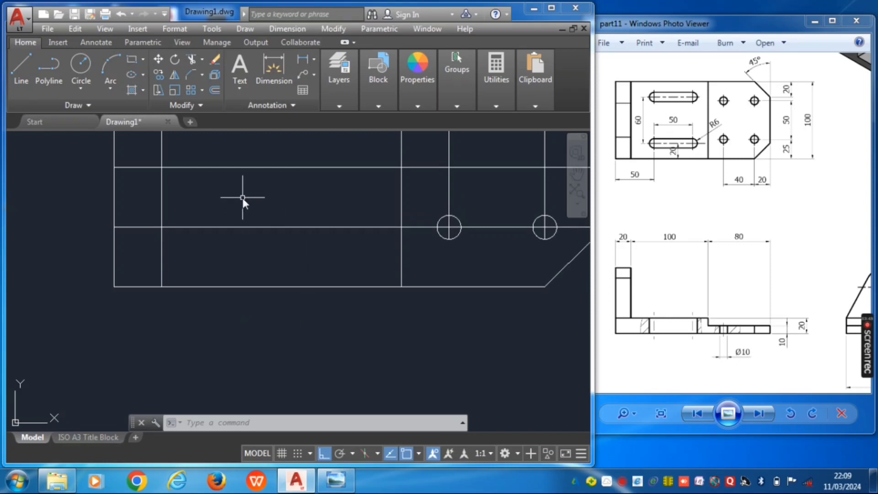
pyautogui.write('O')
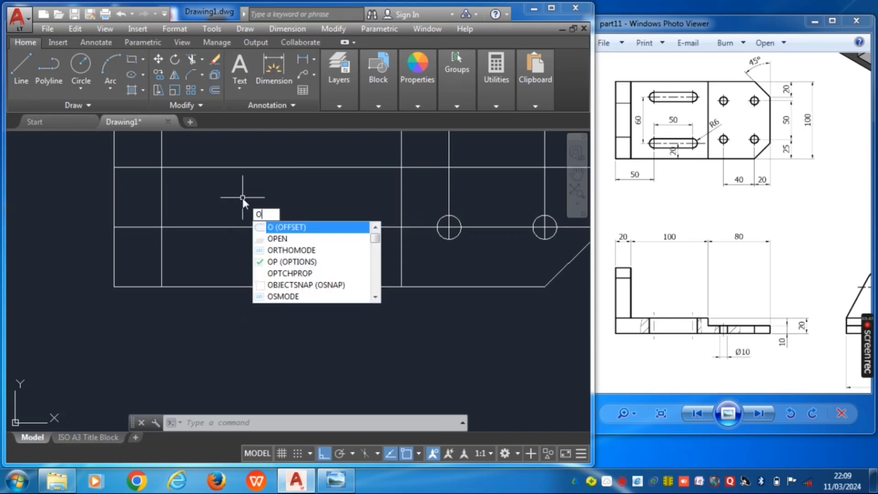
pyautogui.press('Return')
pyautogui.write('2')
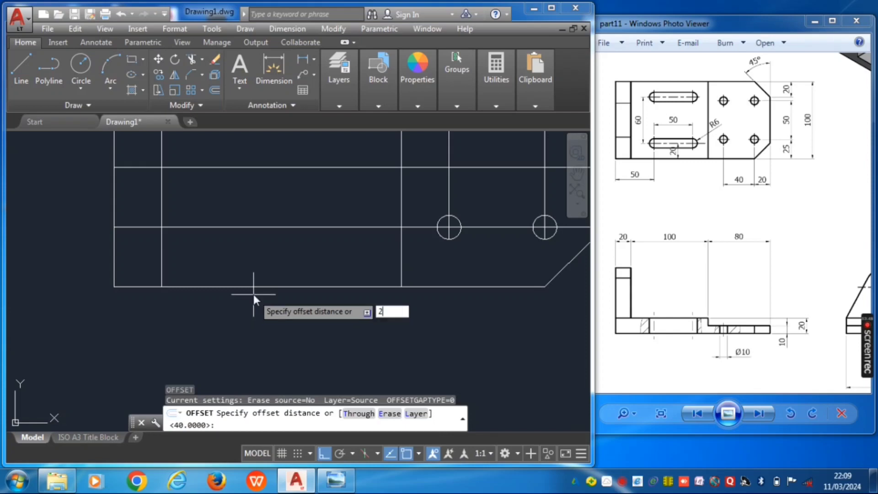
pyautogui.write('0')
pyautogui.press('Return')
pyautogui.click(265, 287)
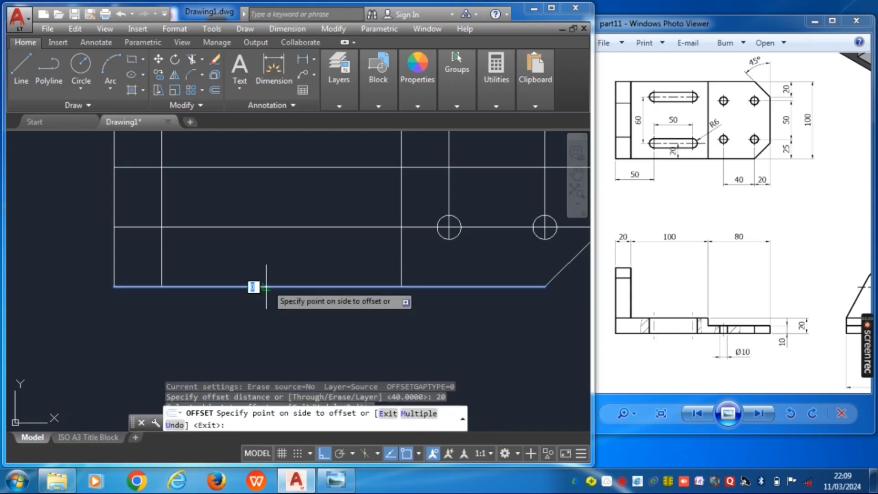
pyautogui.click(264, 261)
# Step: Offset the plate's top edge 20 downward to mark the upper slot's centre line, and end the Offset command
pyautogui.moveTo(262, 220); pyautogui.dragTo(261, 269, button='middle')
pyautogui.moveTo(252, 229); pyautogui.dragTo(256, 246, button='middle')
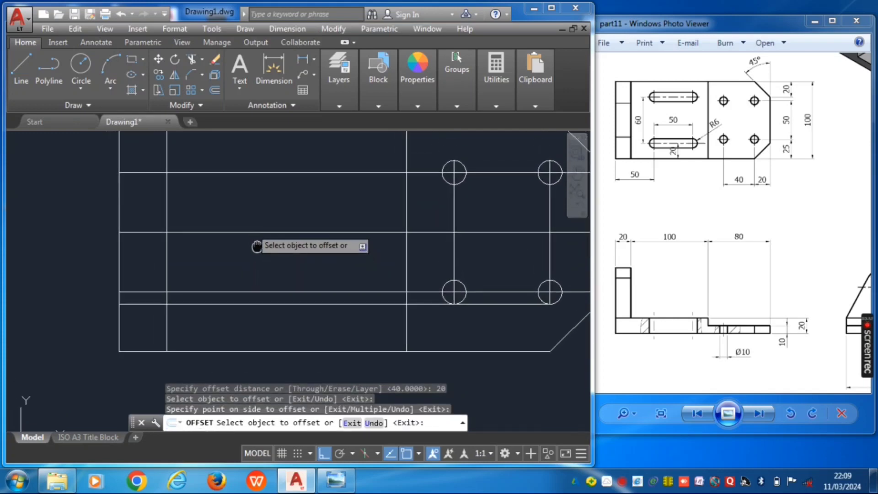
pyautogui.moveTo(273, 166); pyautogui.dragTo(273, 198, button='middle')
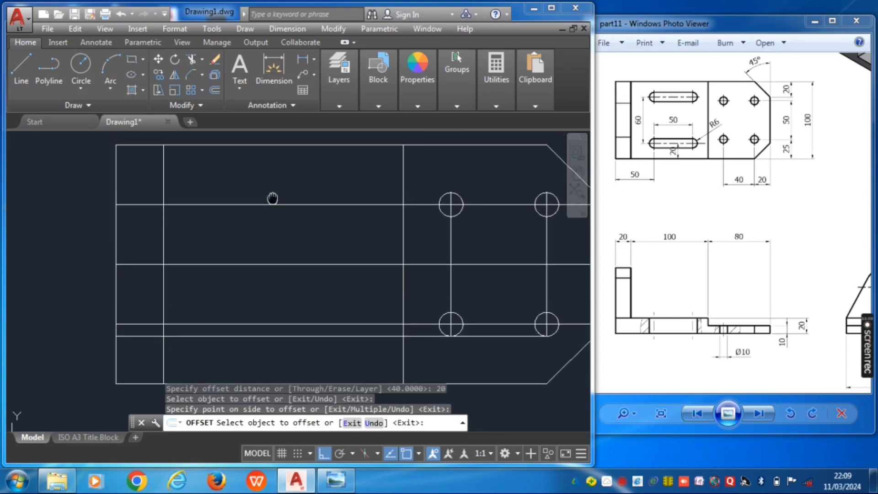
pyautogui.click(266, 145)
pyautogui.click(269, 165)
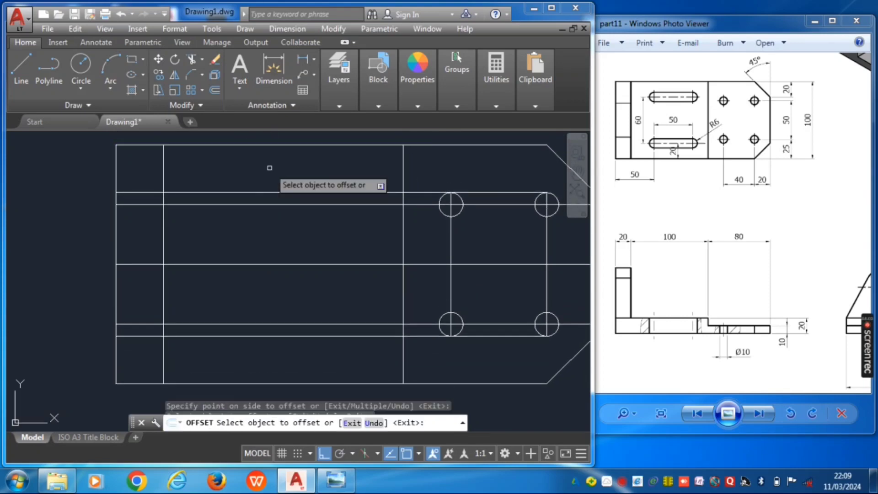
pyautogui.moveTo(258, 242); pyautogui.dragTo(269, 236, button='middle')
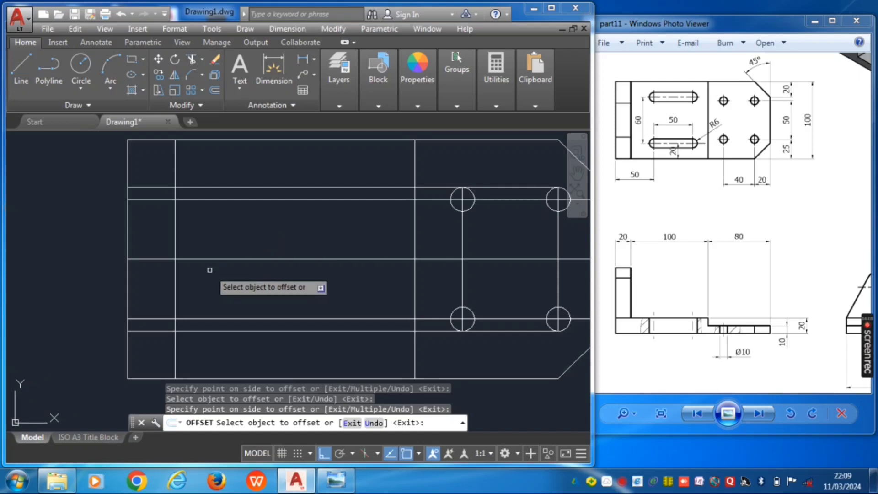
pyautogui.press('Escape')
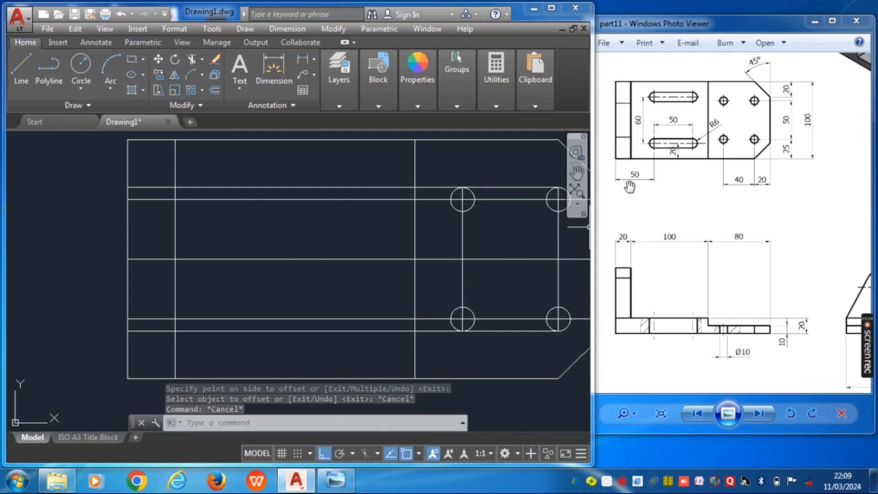
# Step: Offset the plate's left edge 50 to the right to mark the left end centres of the slots
pyautogui.moveTo(188, 221); pyautogui.dragTo(222, 213, button='middle')
pyautogui.write('o')
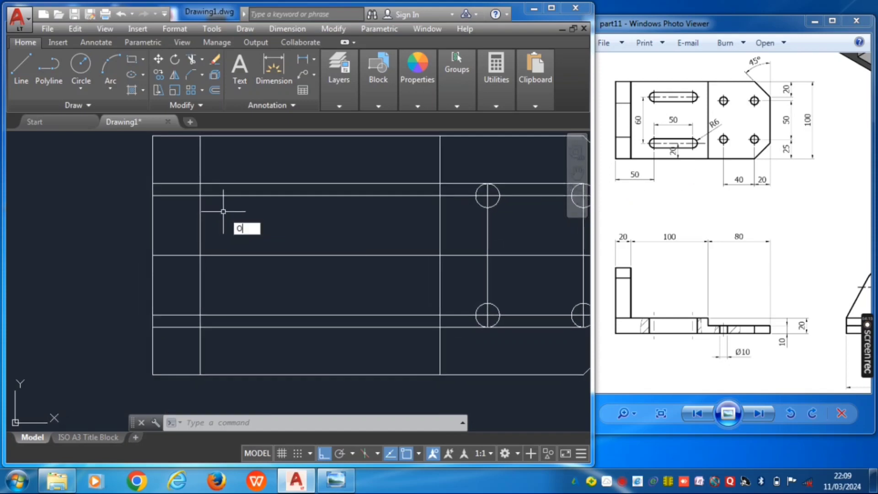
pyautogui.press('Return')
pyautogui.write('50')
pyautogui.press('Return')
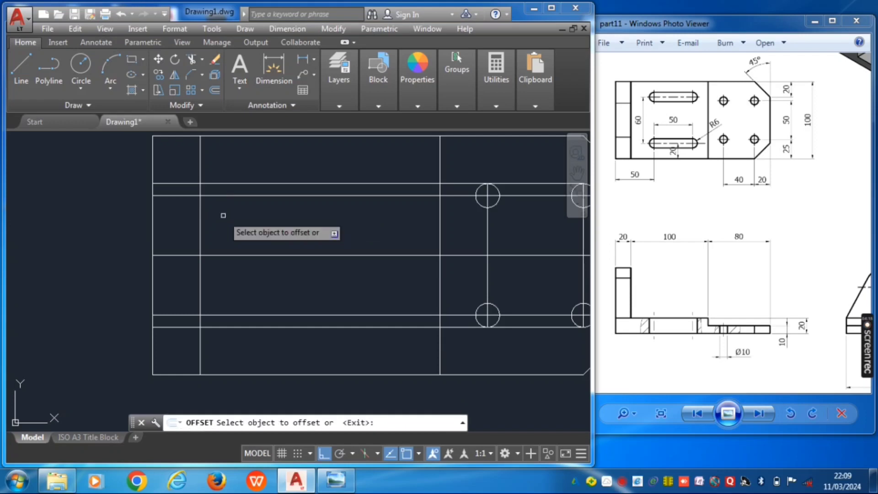
pyautogui.click(152, 236)
pyautogui.click(256, 229)
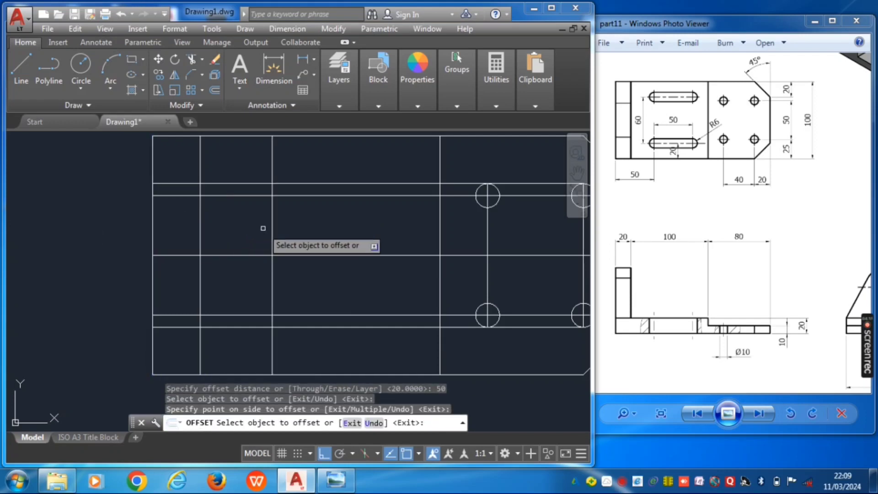
# Step: Offset the slots' left centre line 50 to the right for their right end centres, and end the Offset command
pyautogui.click(273, 227)
pyautogui.click(351, 247)
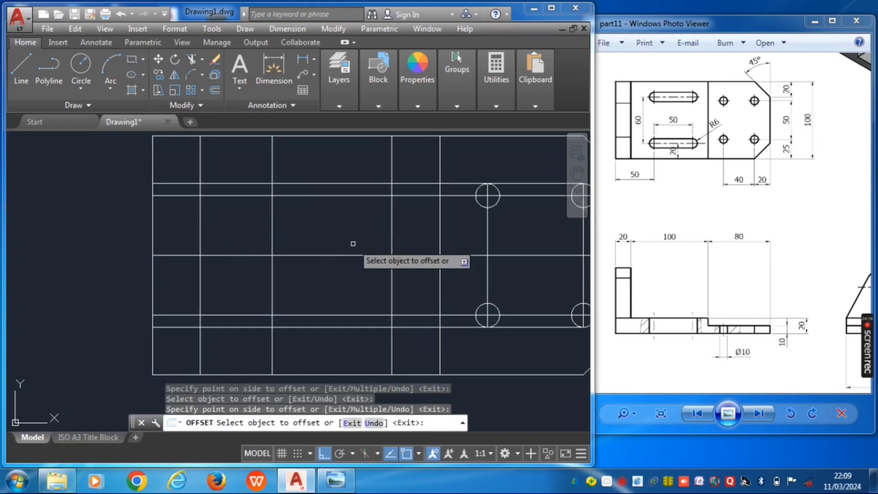
pyautogui.scroll(-2, 350, 247)
pyautogui.moveTo(351, 247)
pyautogui.mouseDown(button='middle')
pyautogui.moveTo(337, 241)
pyautogui.moveTo(353, 239)
pyautogui.mouseUp(button='middle')
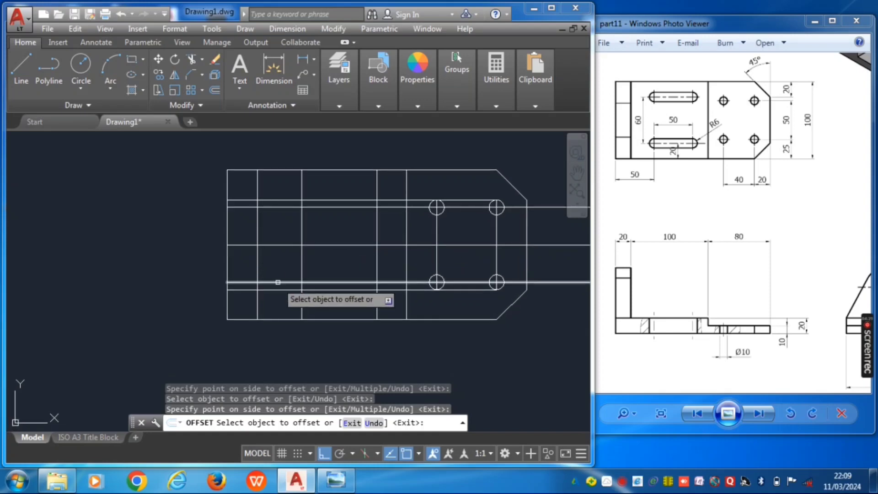
pyautogui.press('Escape')
pyautogui.press('Escape')
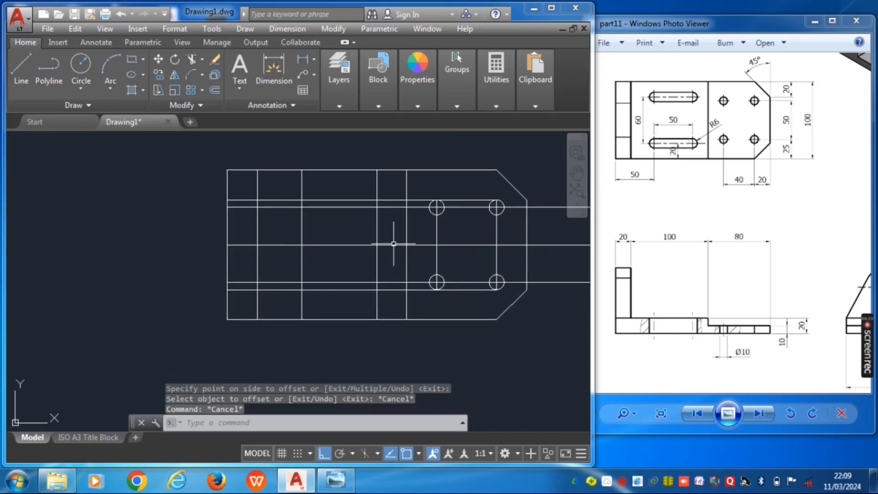
# Step: Draw a circle of diameter 12 at the right end centre of the upper slot
pyautogui.moveTo(411, 241); pyautogui.dragTo(344, 263, button='middle')
pyautogui.scroll(4, 339, 226)
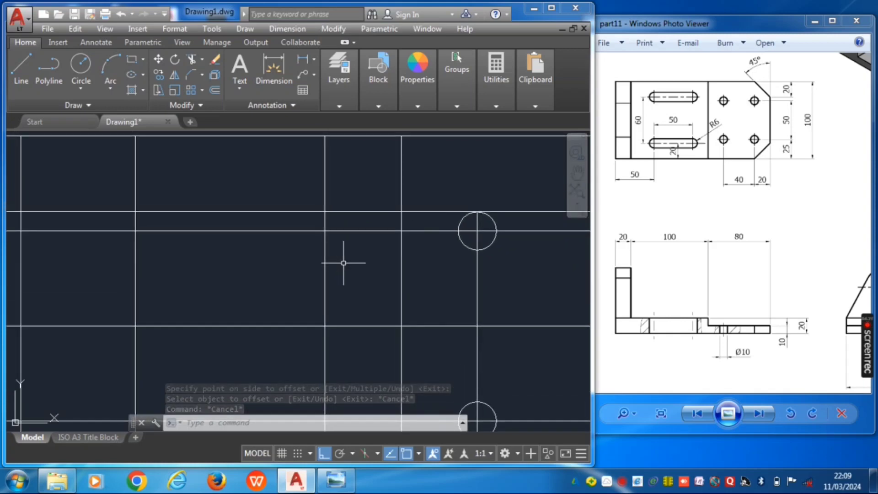
pyautogui.click(81, 64)
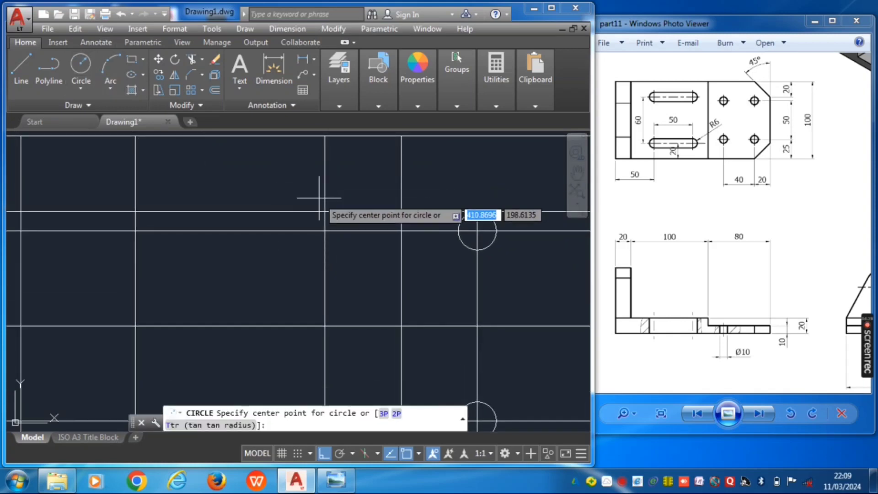
pyautogui.click(325, 212)
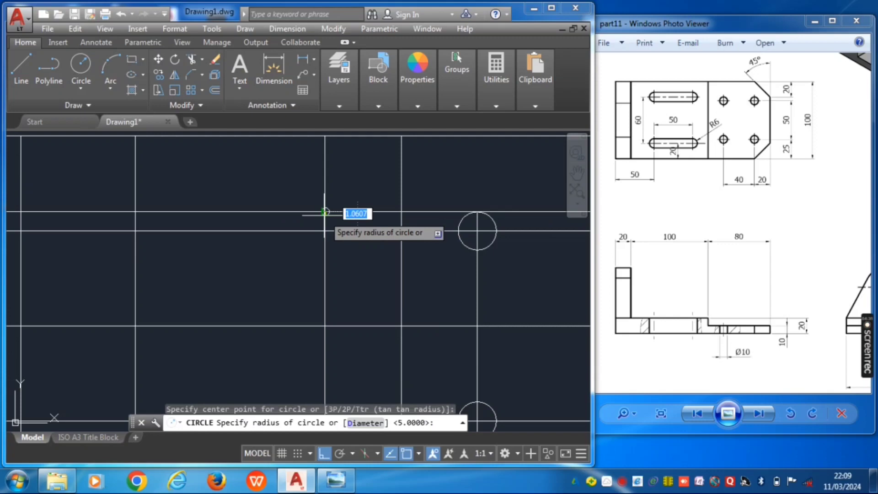
pyautogui.press('Return')
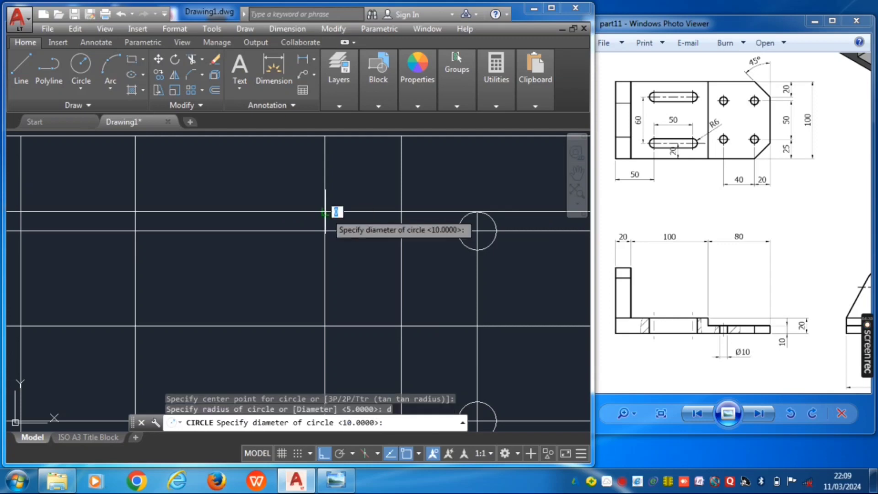
pyautogui.press('Return')
# Step: Draw a circle of radius 6 at the left end centre of the upper slot
pyautogui.moveTo(344, 236); pyautogui.dragTo(406, 235, button='middle')
pyautogui.moveTo(317, 205)
pyautogui.mouseDown(button='middle')
pyautogui.moveTo(343, 204)
pyautogui.moveTo(373, 169)
pyautogui.mouseUp(button='middle')
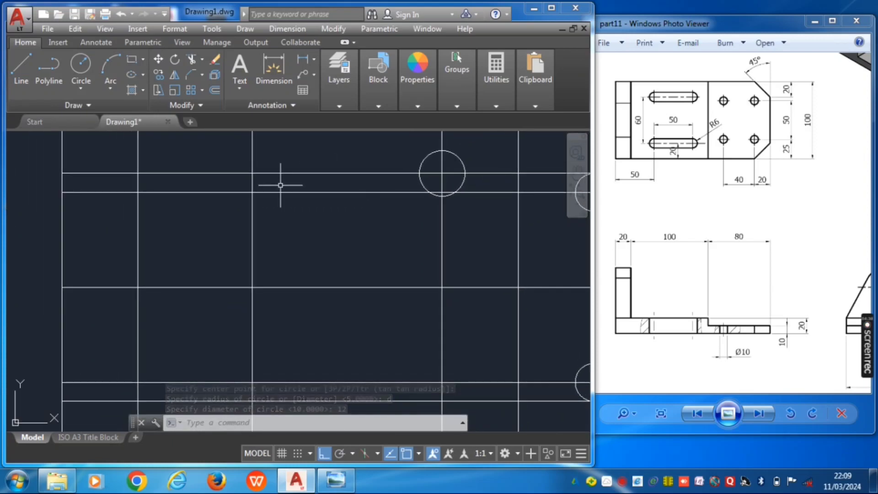
pyautogui.moveTo(280, 186); pyautogui.dragTo(291, 222, button='middle')
pyautogui.press('Return')
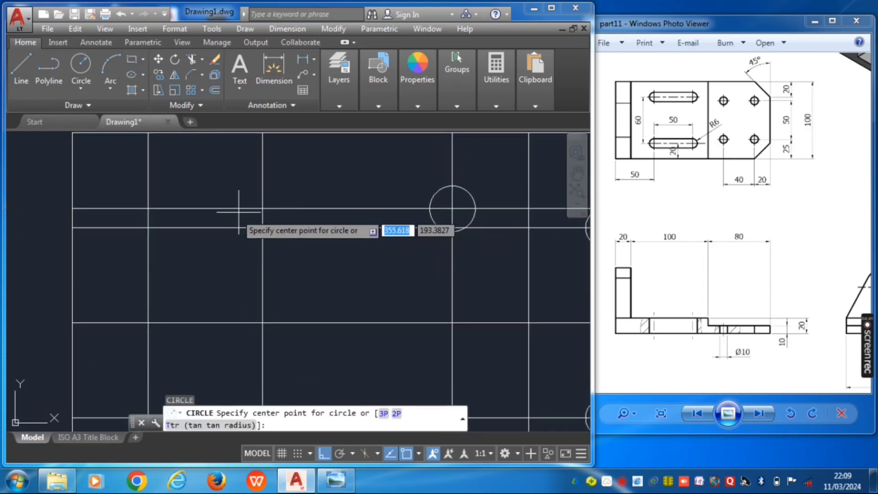
pyautogui.click(263, 209)
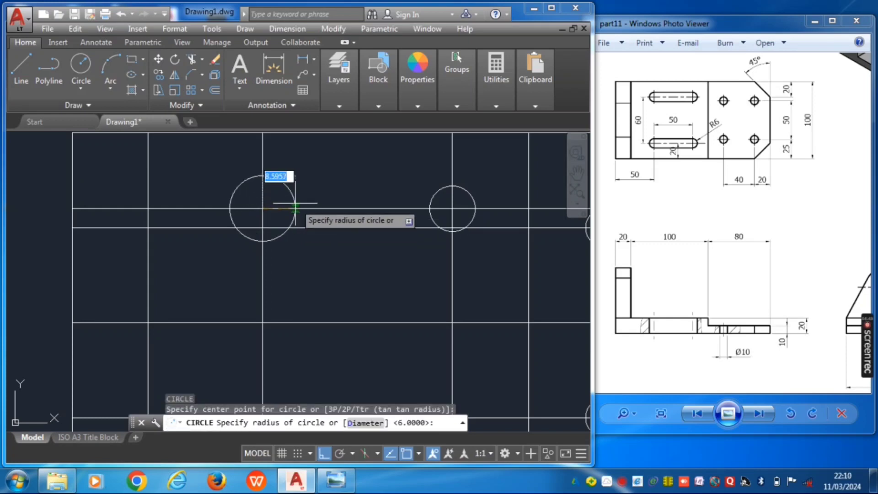
pyautogui.press('Return')
pyautogui.press('Return')
pyautogui.write('l')
pyautogui.press('Return')
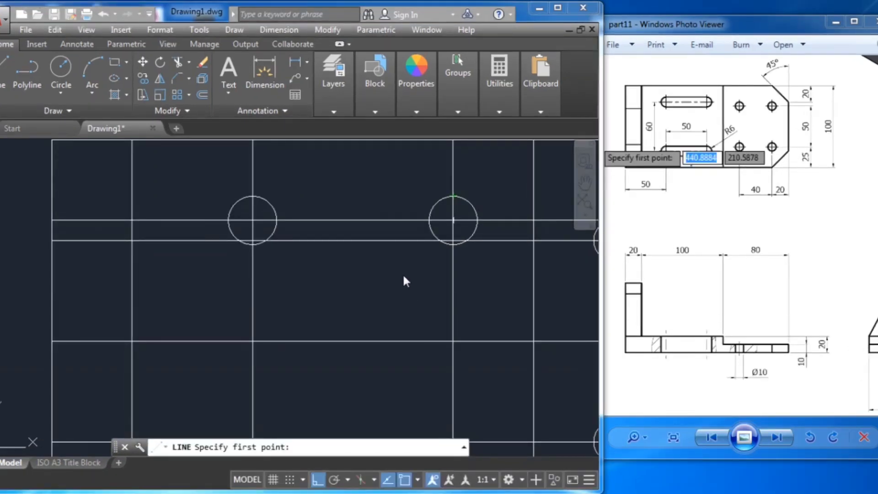
pyautogui.click(354, 274)
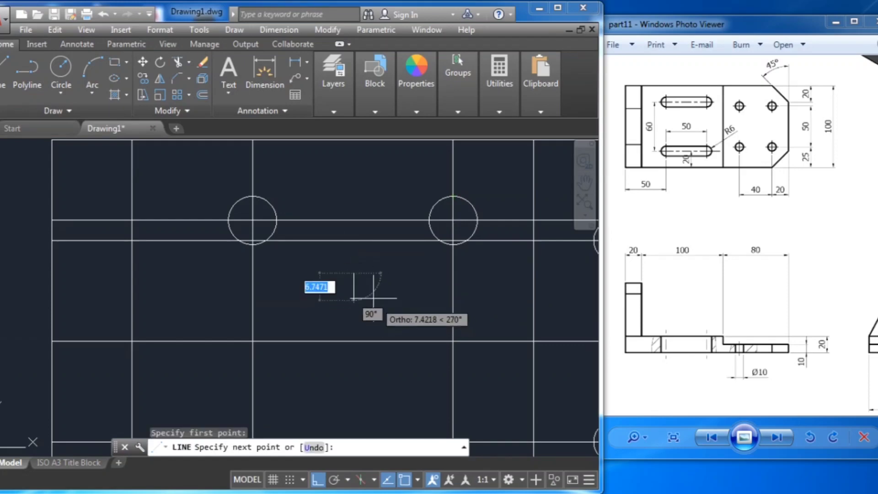
pyautogui.click(353, 297)
pyautogui.press('Escape')
pyautogui.press('Escape')
pyautogui.scroll(-3, 364, 290)
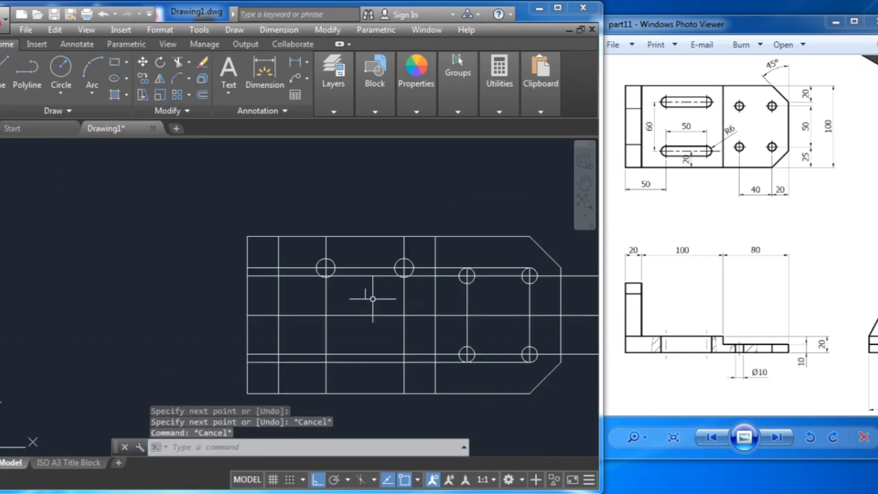
pyautogui.scroll(6, 357, 272)
pyautogui.click(341, 251)
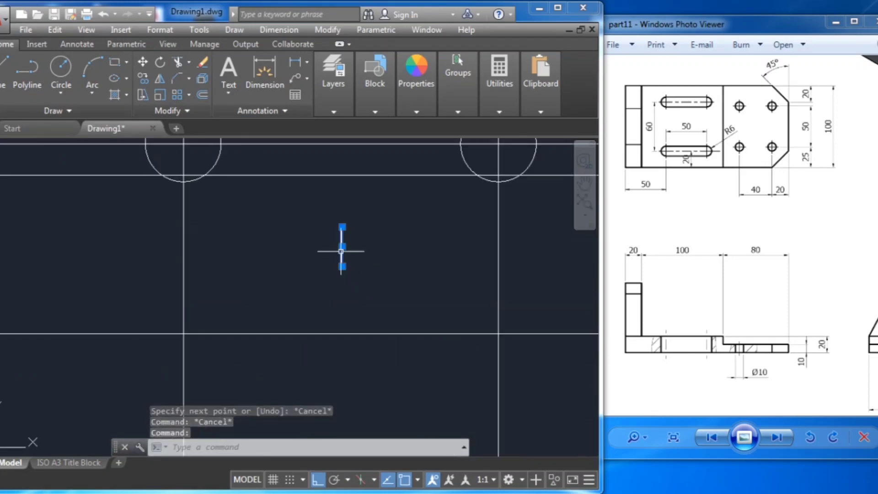
pyautogui.press('Delete')
# Step: Draw a line joining the top points of the upper slot's two end circles, and end the Line command
pyautogui.scroll(-4, 362, 298)
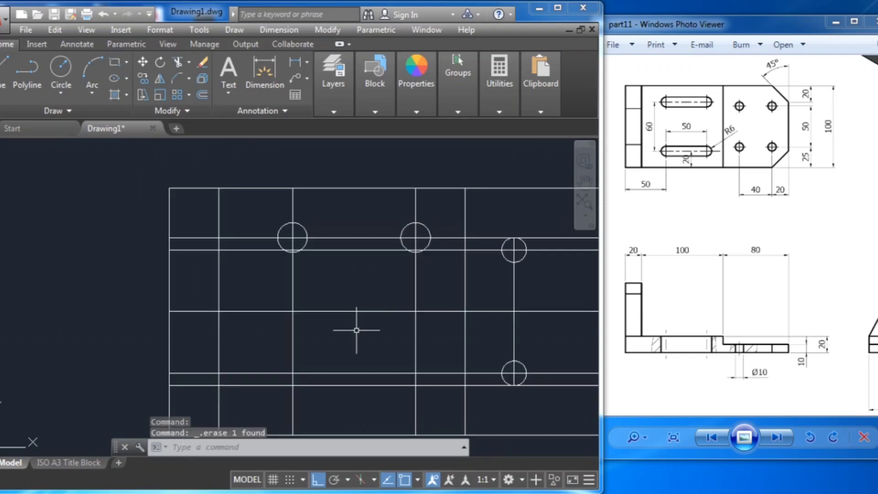
pyautogui.scroll(2, 337, 224)
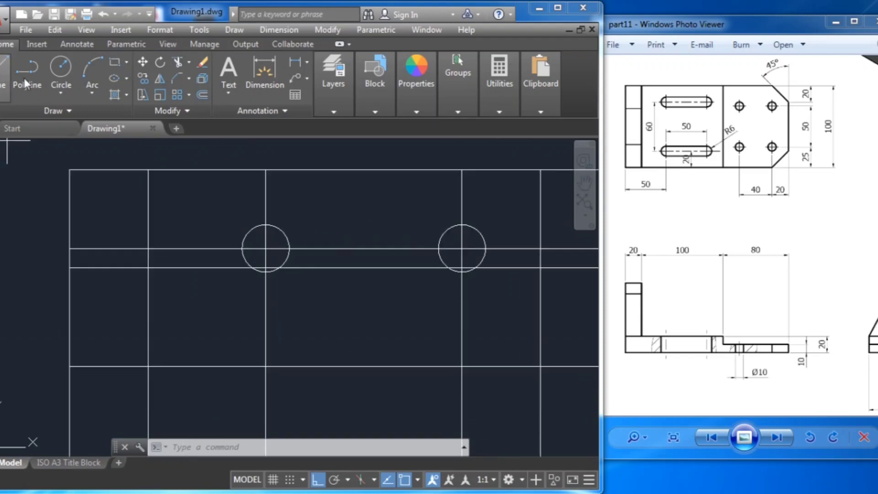
pyautogui.click(4, 71)
pyautogui.click(462, 225)
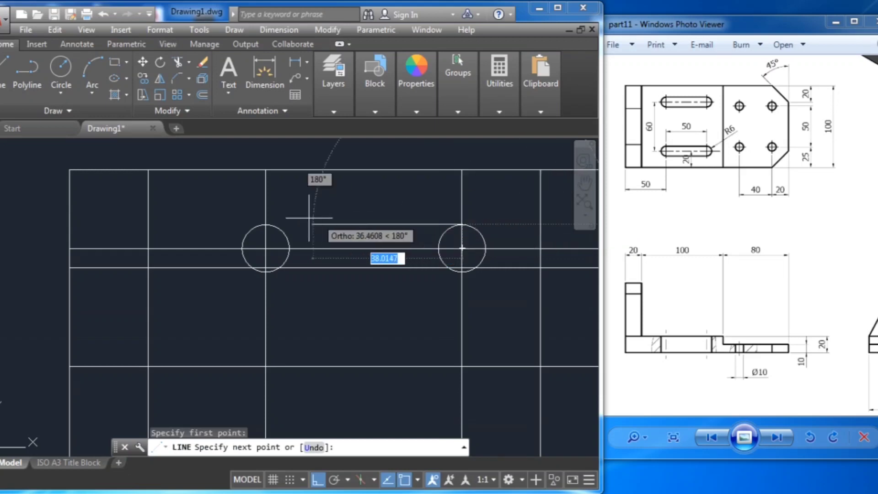
pyautogui.click(266, 225)
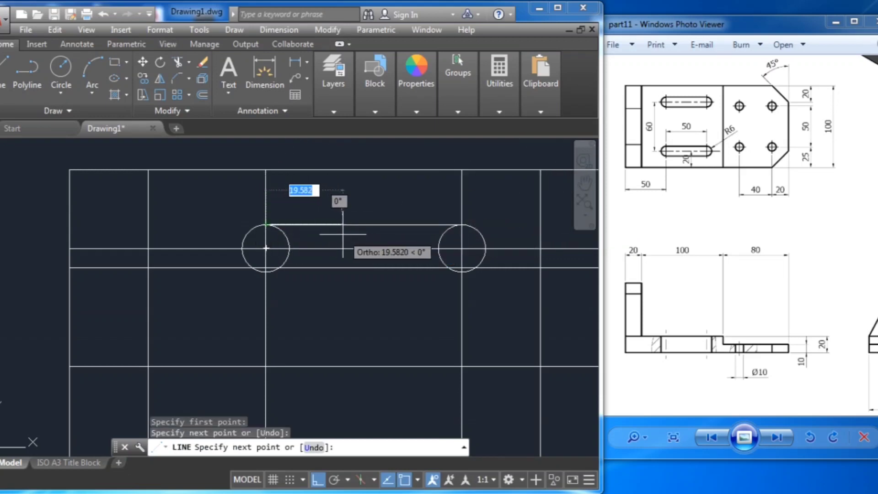
pyautogui.press('Escape')
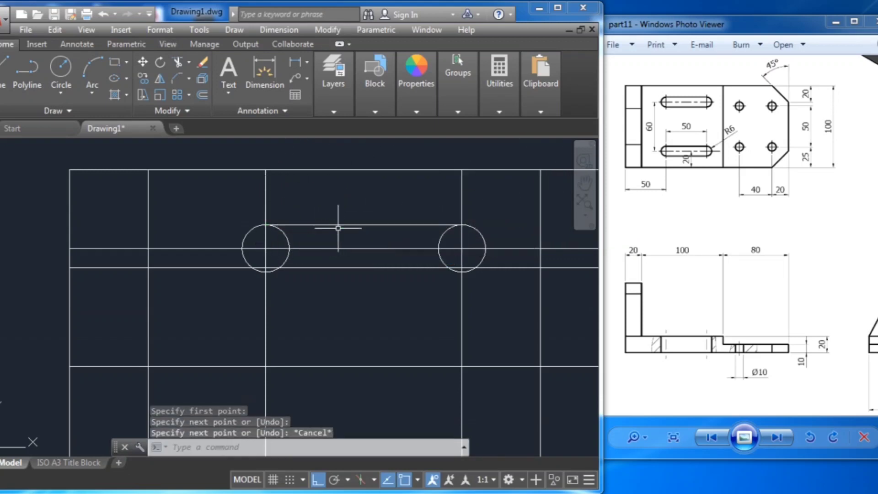
# Step: Draw a line joining the bottom points of the upper slot's two end circles, and end the Line command
pyautogui.press('space')
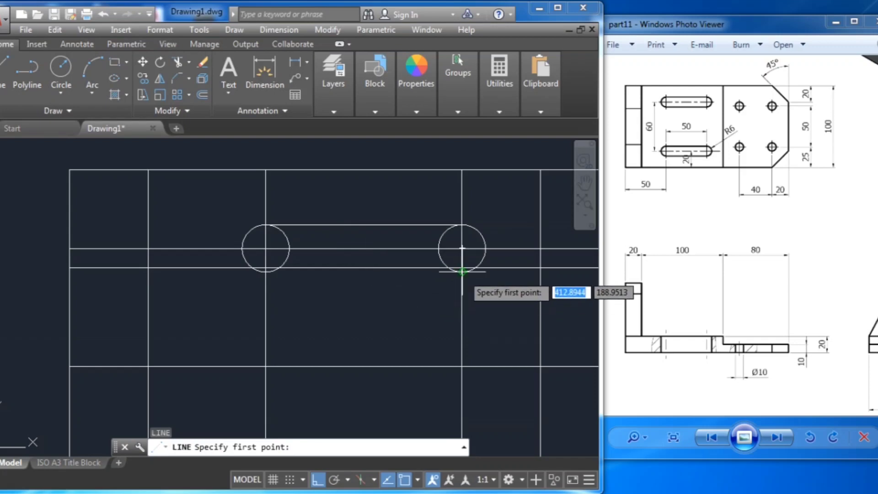
pyautogui.click(462, 272)
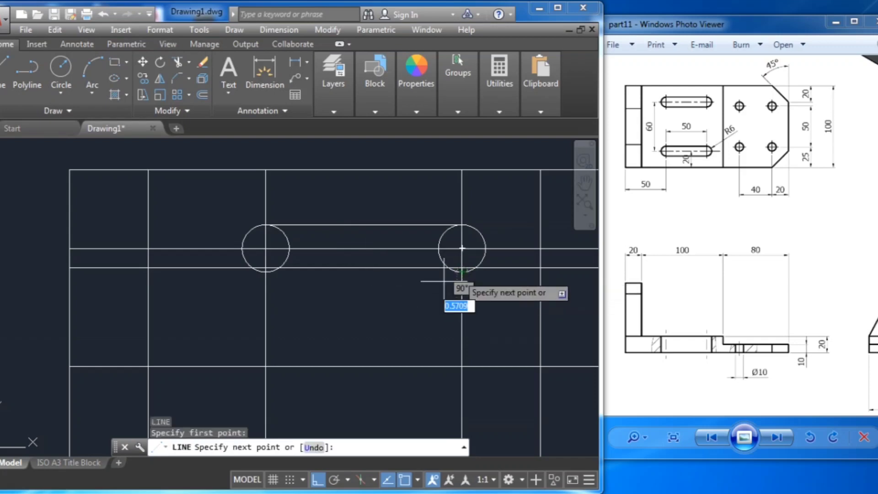
pyautogui.click(266, 272)
pyautogui.scroll(5, 329, 293)
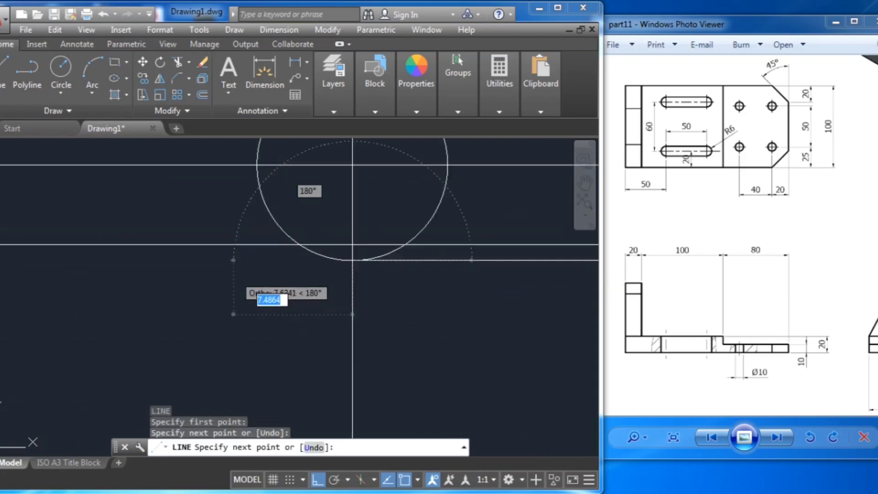
pyautogui.press('Escape')
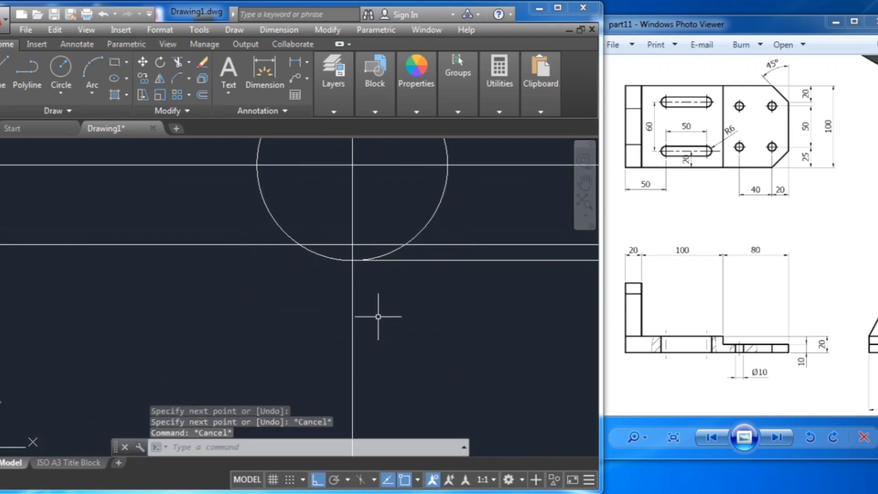
# Step: Trim the four holes' horizontal centre lines between the circles and the plate's lines, and the left vertical one below the upper hole
pyautogui.scroll(-5, 275, 336)
pyautogui.scroll(2, 333, 362)
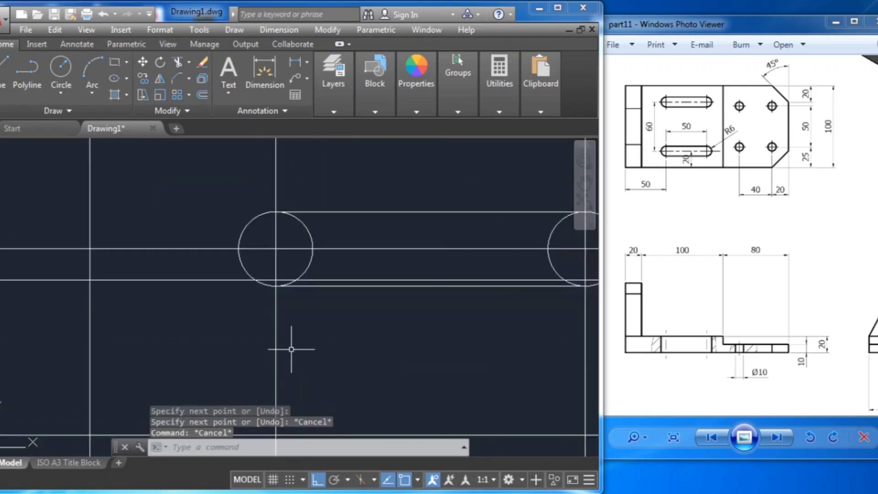
pyautogui.moveTo(291, 349); pyautogui.dragTo(176, 330, button='middle')
pyautogui.scroll(-2, 175, 330)
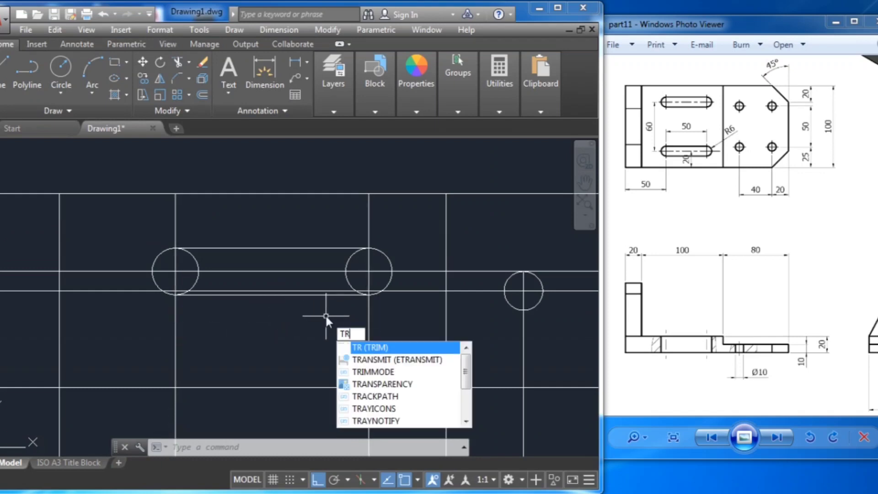
pyautogui.press('Return')
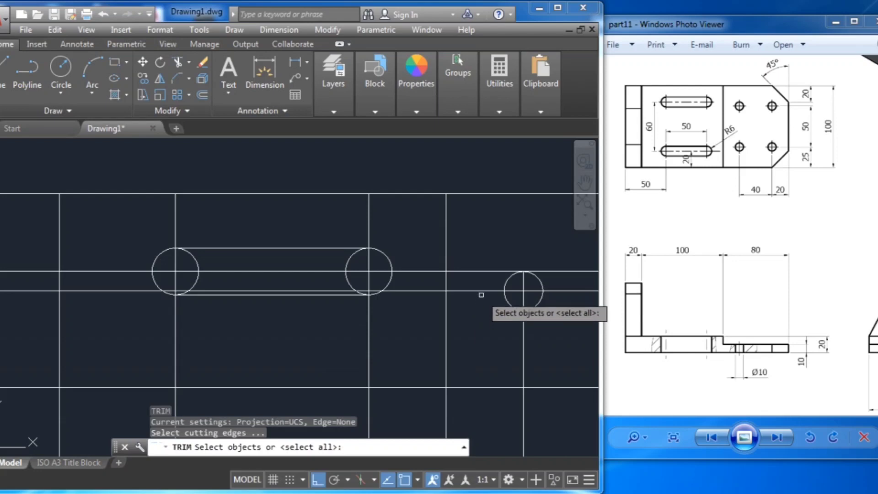
pyautogui.press('Return')
pyautogui.click(487, 291)
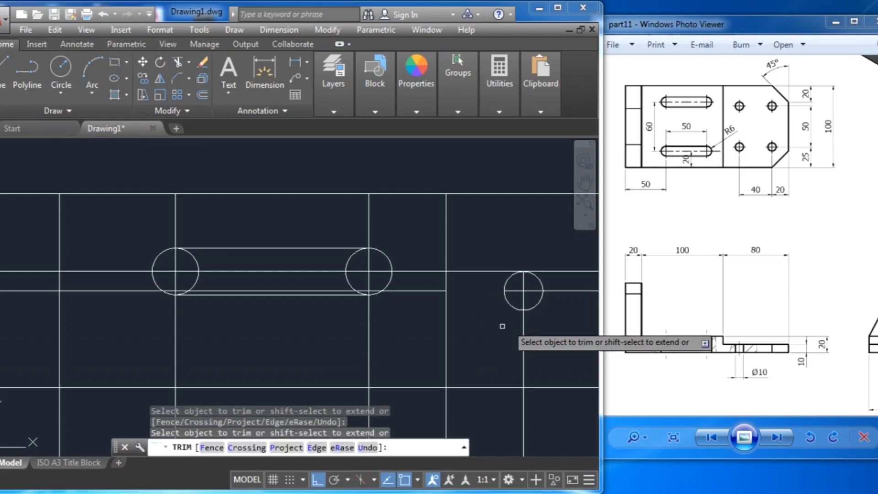
pyautogui.scroll(-3, 470, 318)
pyautogui.moveTo(457, 310); pyautogui.dragTo(358, 261, button='middle')
pyautogui.click(393, 280)
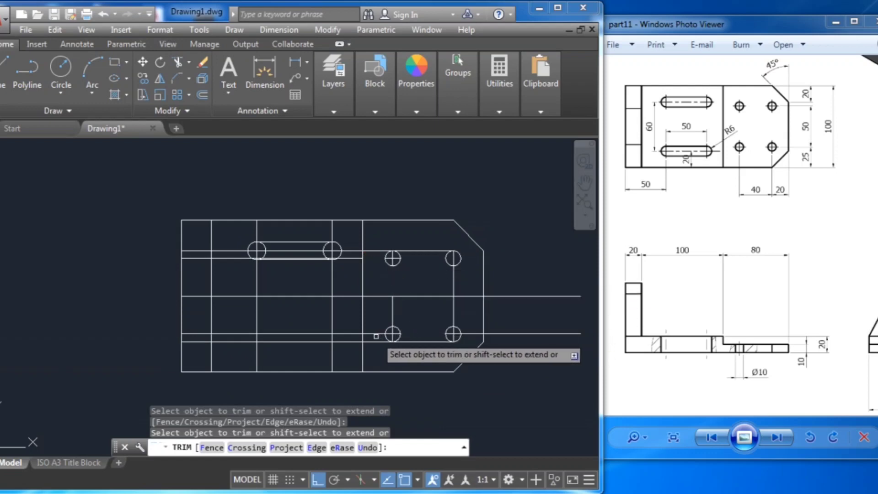
pyautogui.click(468, 335)
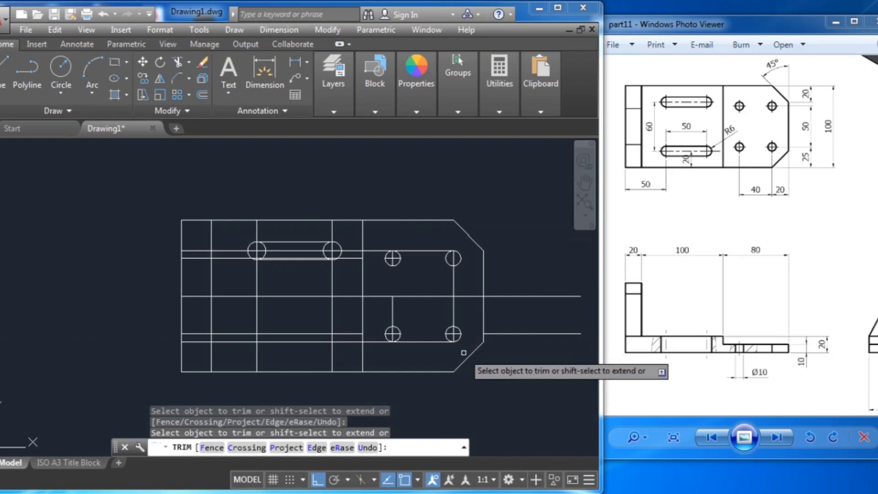
# Step: Trim the lower slot's centre line back to the dividing line, and the upper slot's between the dividing line and the left hole
pyautogui.click(421, 341)
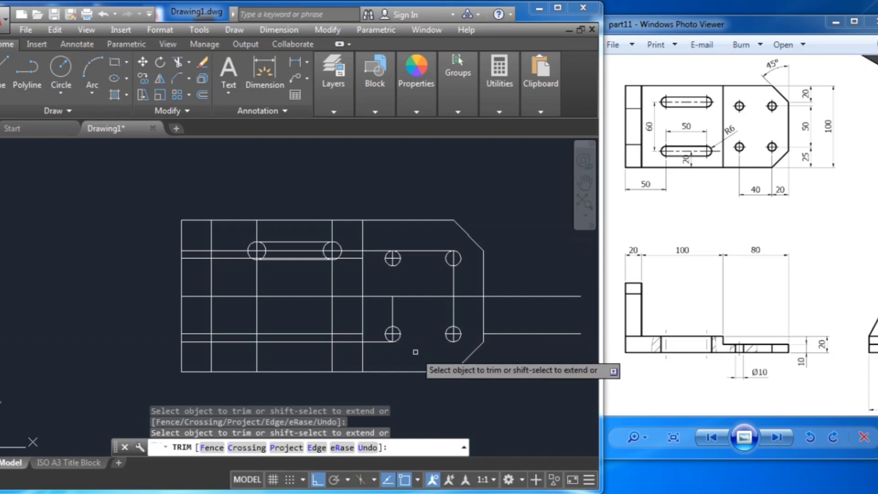
pyautogui.click(374, 342)
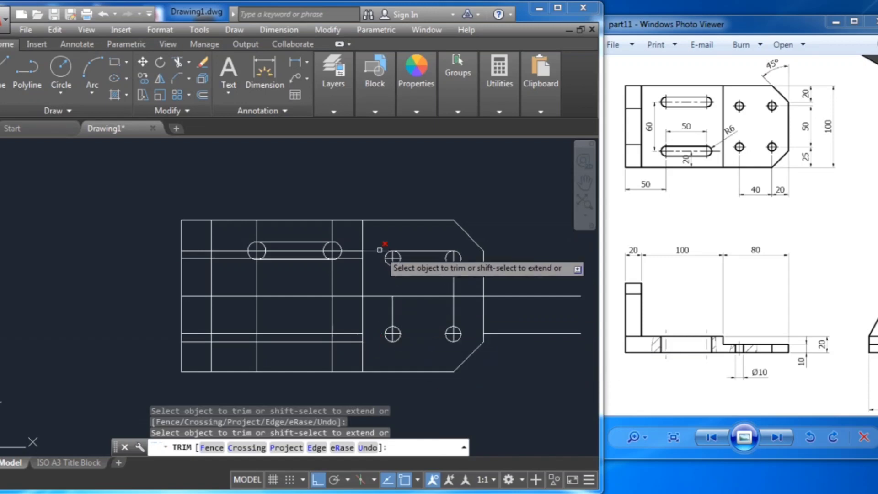
pyautogui.click(419, 251)
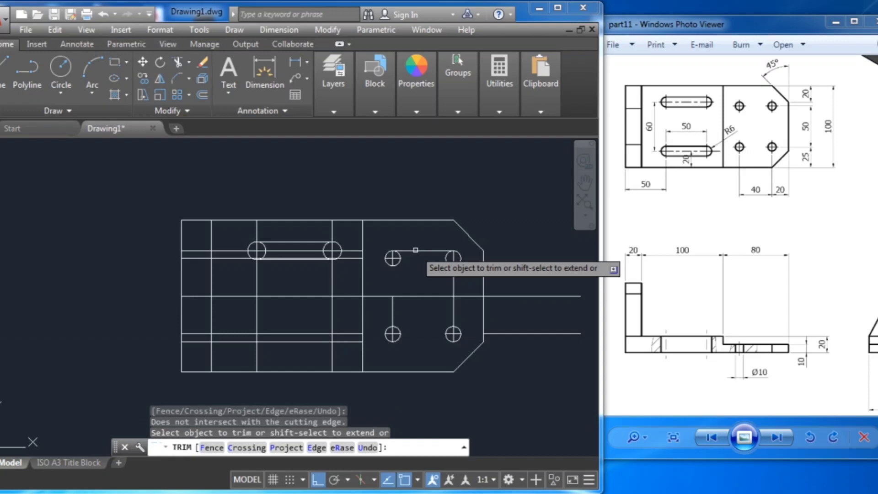
# Step: Trim the vertical centre line between the two right holes and the leftover piece above the lower left hole
pyautogui.click(453, 302)
pyautogui.moveTo(472, 293); pyautogui.dragTo(528, 294, button='middle')
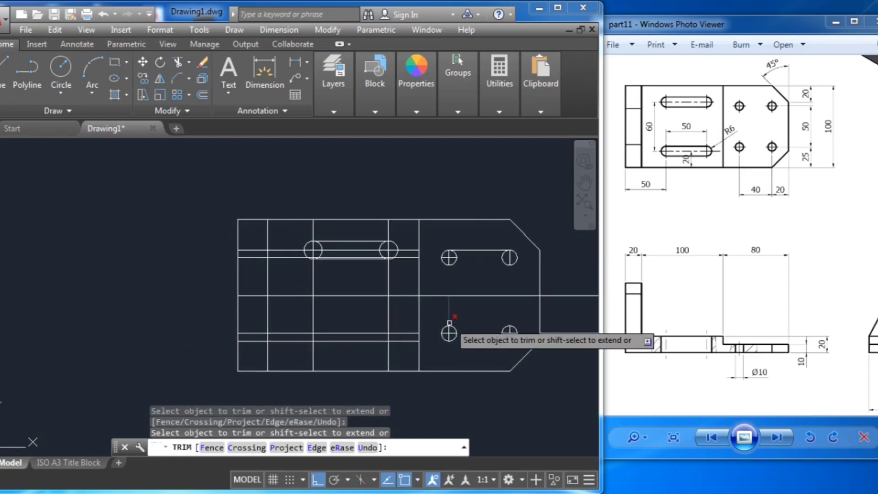
pyautogui.click(450, 311)
# Step: Trim the upper slot's centre line beyond its right end and the inner half of the right end circle
pyautogui.moveTo(408, 286); pyautogui.dragTo(398, 303, button='middle')
pyautogui.scroll(5, 371, 269)
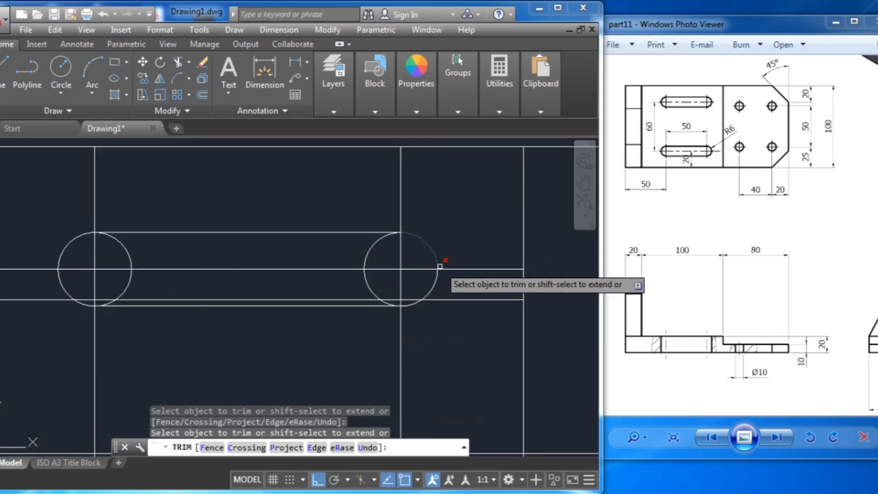
pyautogui.click(451, 269)
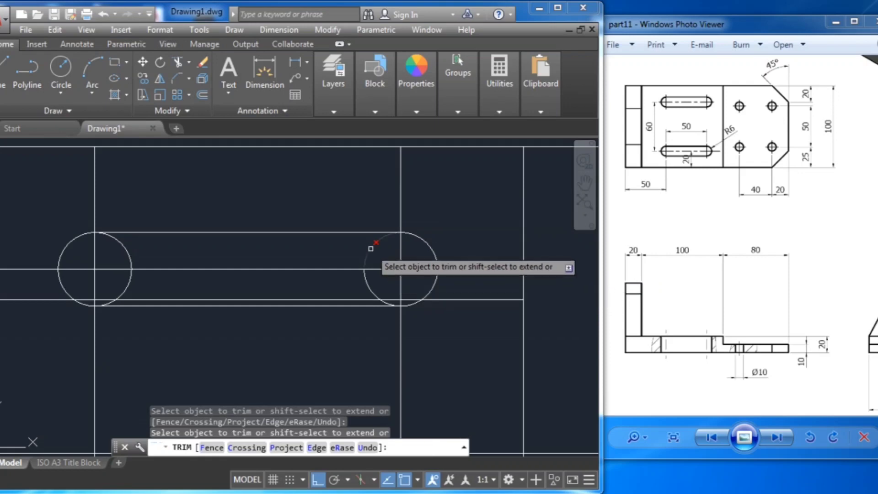
pyautogui.click(364, 270)
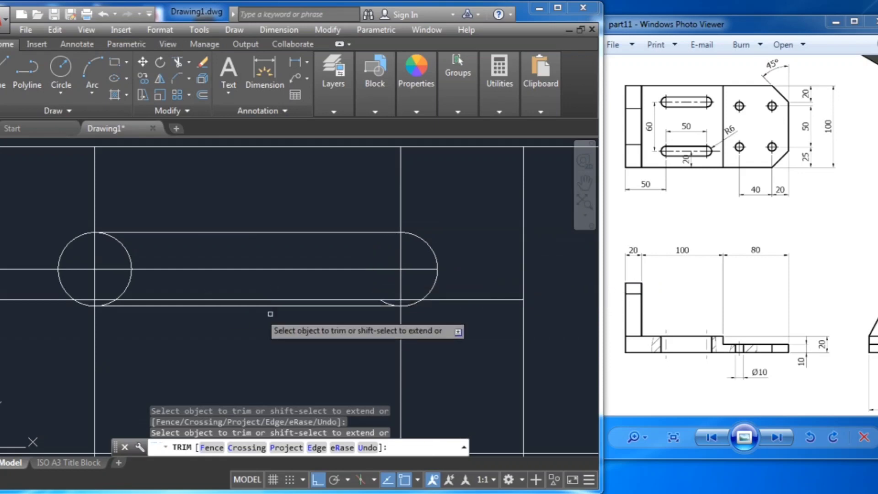
pyautogui.scroll(5, 388, 304)
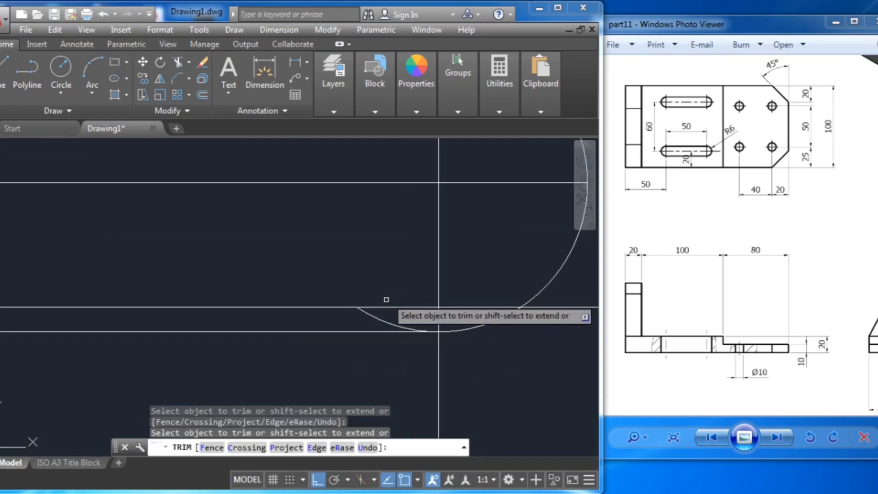
pyautogui.scroll(-5, 373, 312)
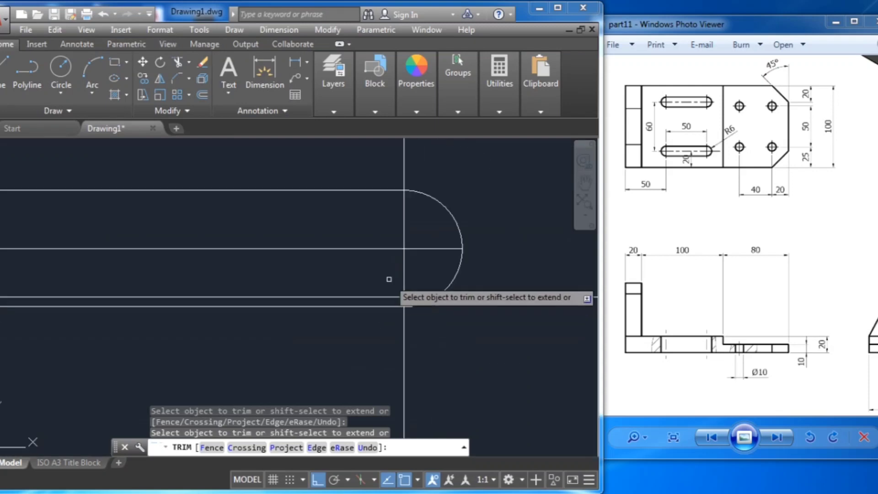
# Step: Trim away the inner half of the upper slot's left end circle, leaving only the rounded end
pyautogui.scroll(3, 367, 310)
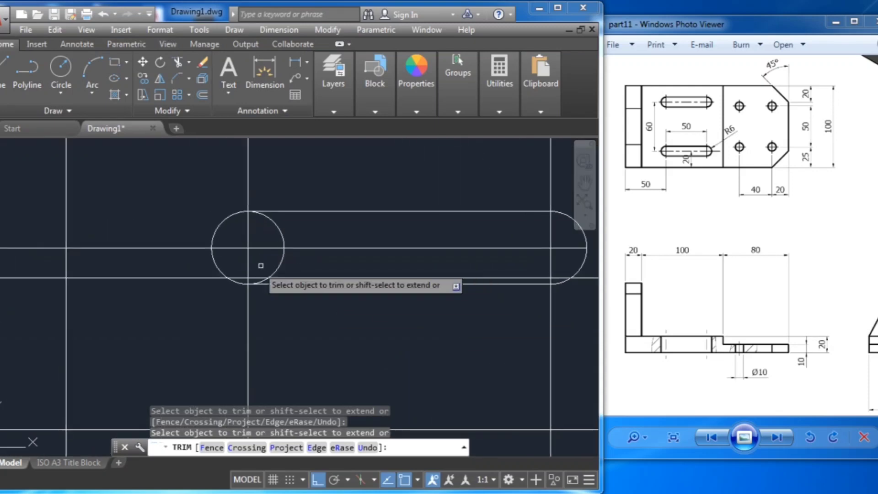
pyautogui.scroll(4, 255, 285)
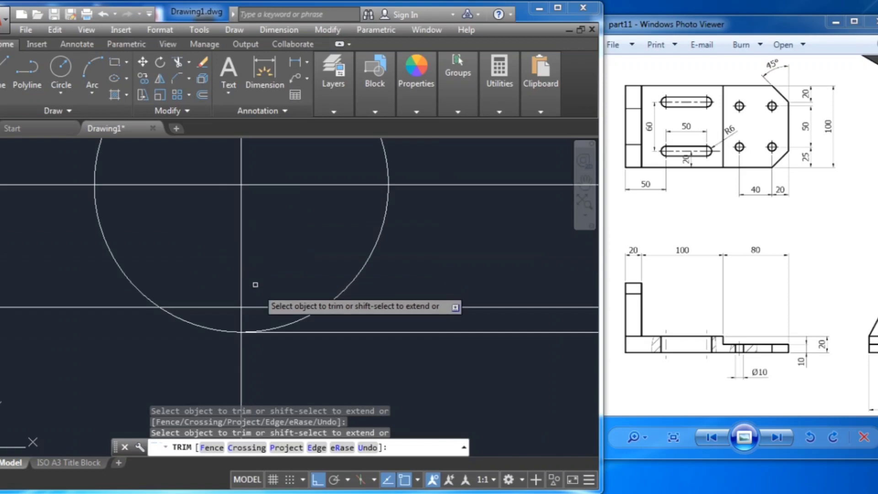
pyautogui.click(346, 284)
pyautogui.moveTo(356, 229); pyautogui.dragTo(341, 263, button='middle')
pyautogui.click(353, 216)
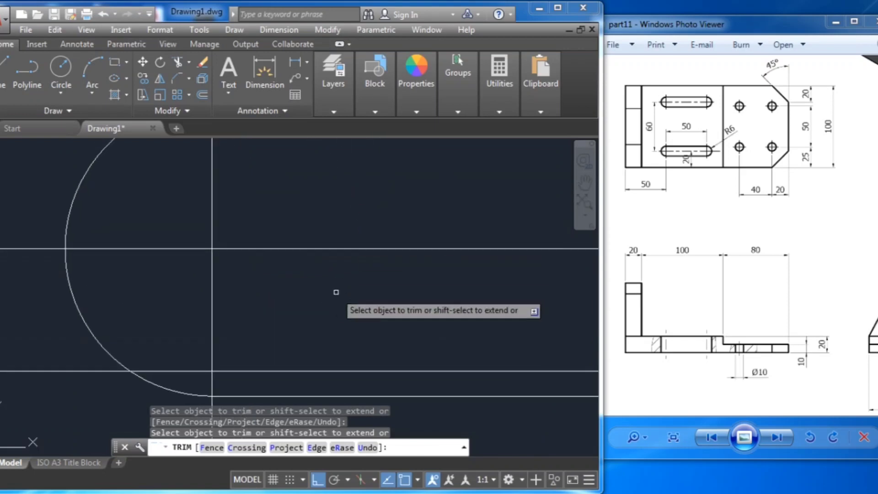
# Step: Trim the upper slot's centre line between the left dividing line and the slot's left end
pyautogui.scroll(-4, 335, 292)
pyautogui.scroll(-2, 320, 307)
pyautogui.moveTo(310, 323); pyautogui.dragTo(239, 275, button='middle')
pyautogui.scroll(-3, 314, 264)
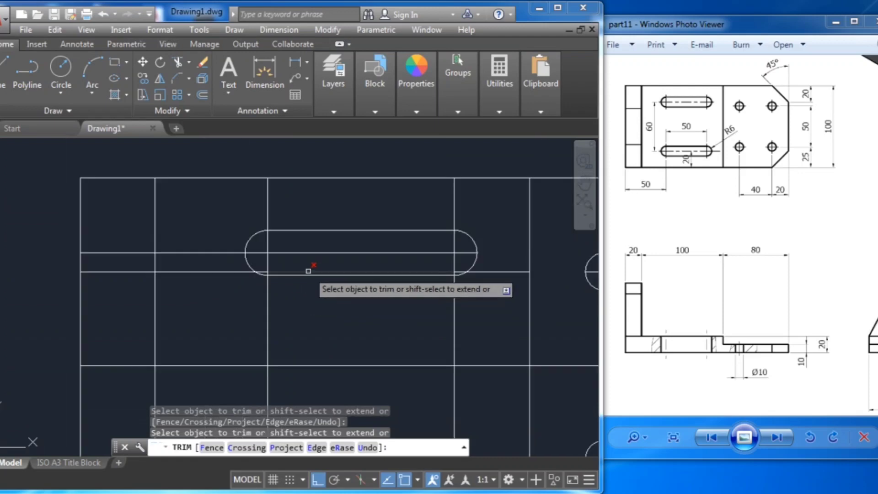
pyautogui.moveTo(311, 320); pyautogui.dragTo(290, 219, button='middle')
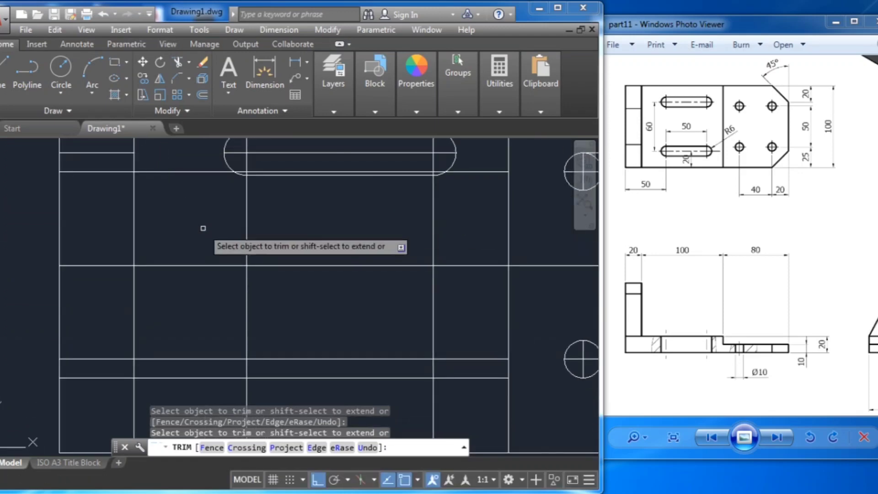
pyautogui.moveTo(204, 228); pyautogui.dragTo(200, 267, button='middle')
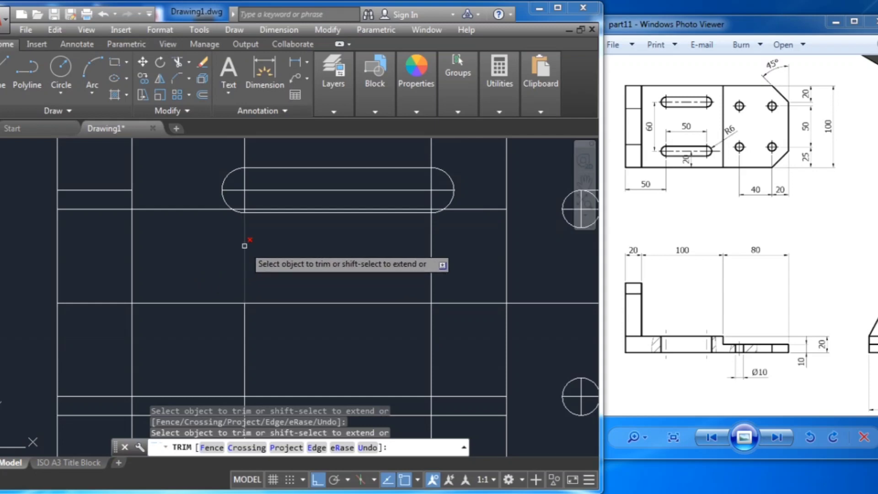
# Step: Trim the two vertical centre lines above the upper slot and their short pieces at its lower edge, and end the Trim command
pyautogui.scroll(6, 245, 245)
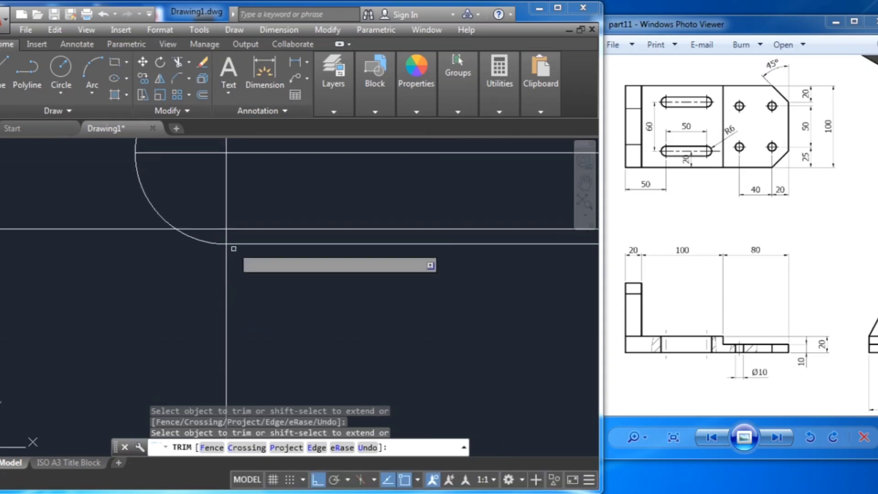
pyautogui.moveTo(274, 247); pyautogui.dragTo(35, 298, button='middle')
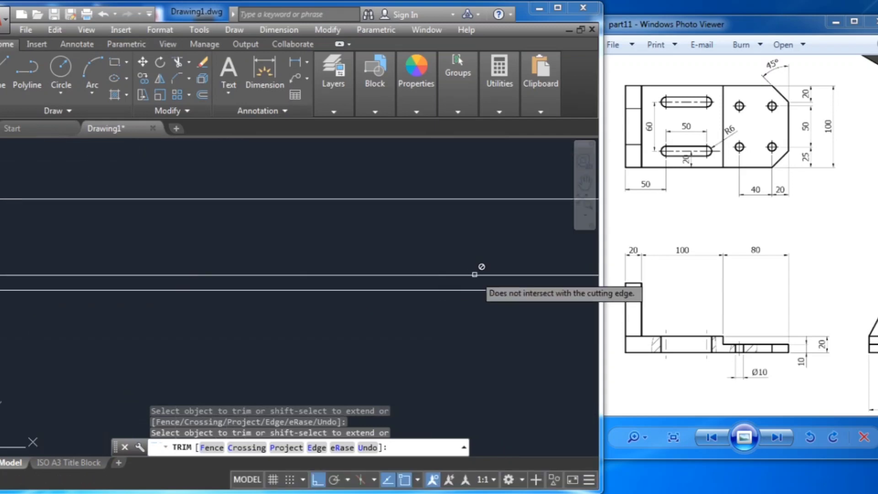
pyautogui.moveTo(481, 264); pyautogui.dragTo(192, 284, button='middle')
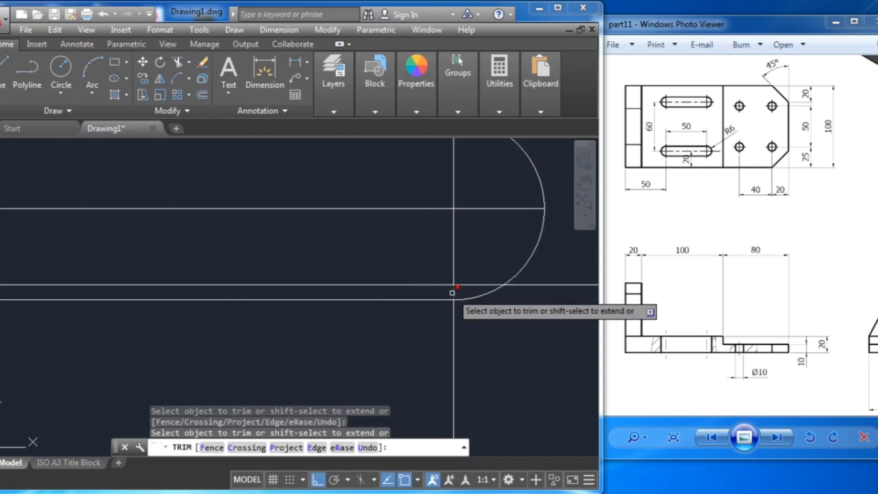
pyautogui.moveTo(418, 237); pyautogui.dragTo(393, 395, button='middle')
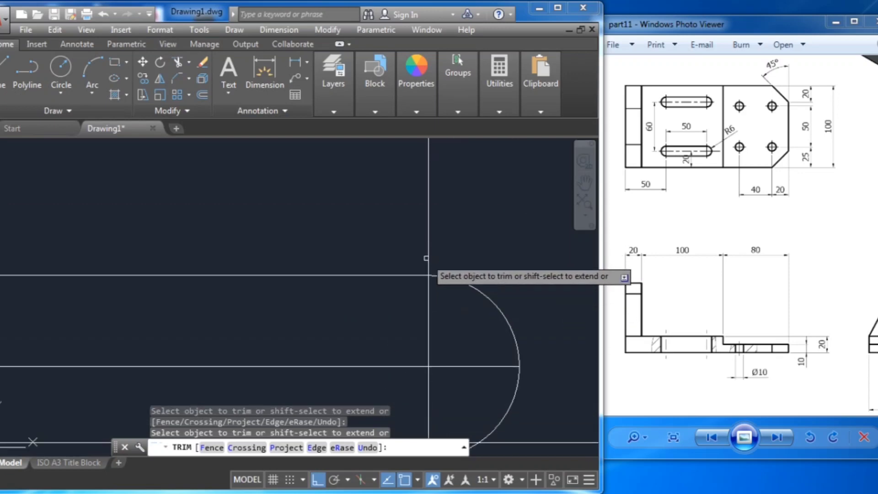
pyautogui.moveTo(376, 253); pyautogui.dragTo(392, 255, button='middle')
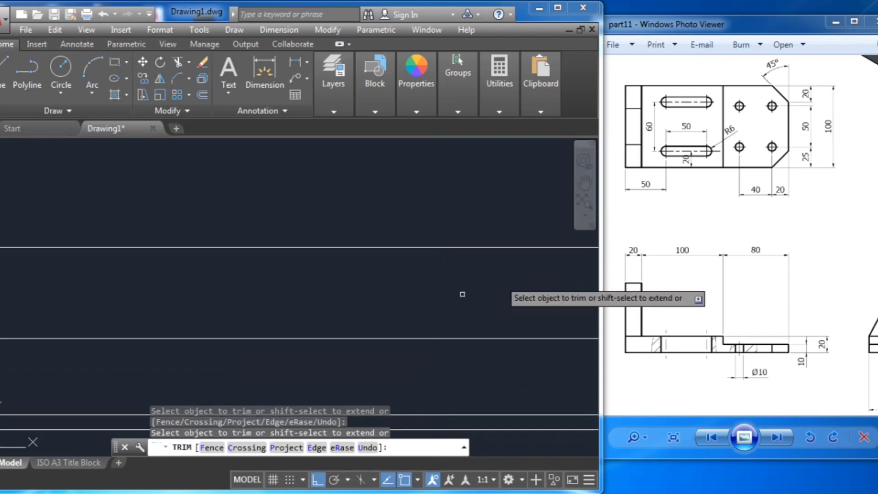
pyautogui.scroll(-2, 309, 292)
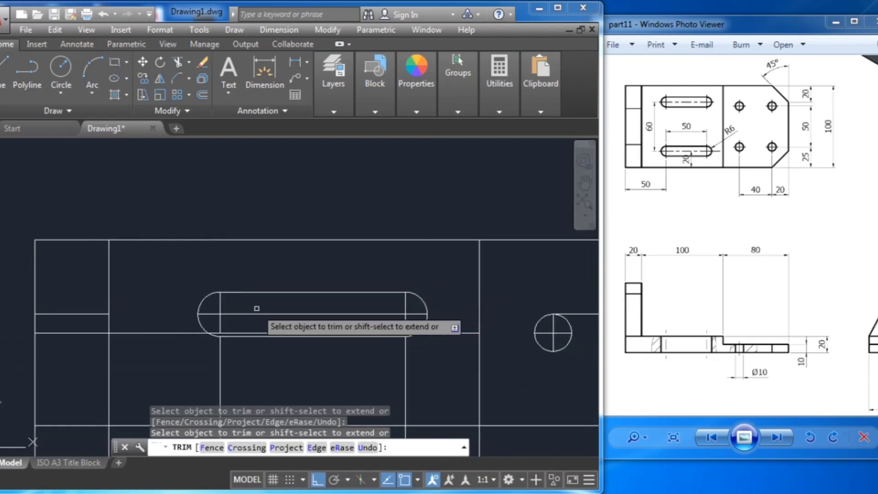
pyautogui.moveTo(285, 333)
pyautogui.mouseDown(button='middle')
pyautogui.moveTo(295, 211)
pyautogui.moveTo(321, 204)
pyautogui.moveTo(308, 318)
pyautogui.moveTo(337, 345)
pyautogui.mouseUp(button='middle')
pyautogui.moveTo(261, 362); pyautogui.dragTo(261, 313, button='middle')
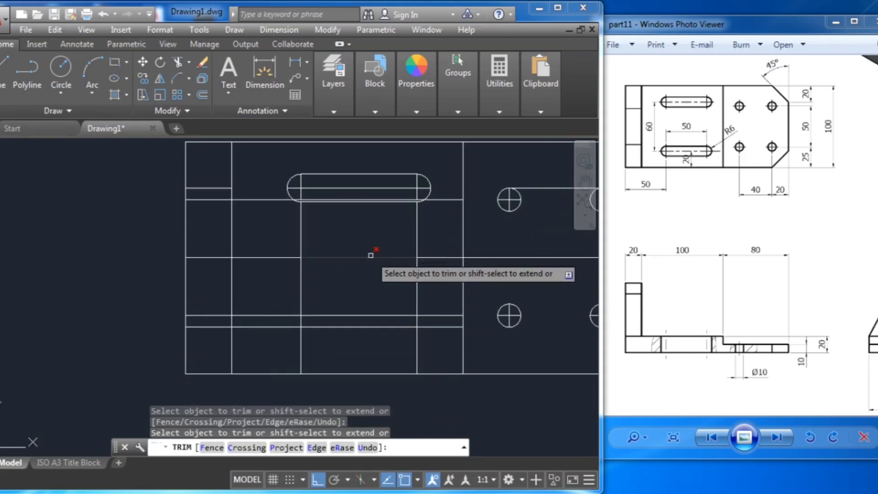
pyautogui.press('Escape')
pyautogui.press('Escape')
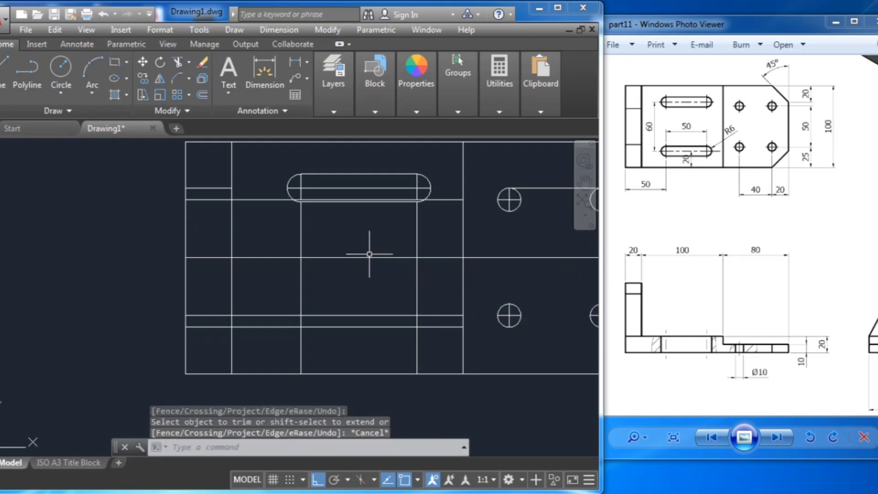
# Step: Mirror the upper slot's two lines and two end arcs about the plate's horizontal centre line, keeping the original
pyautogui.scroll(4, 380, 170)
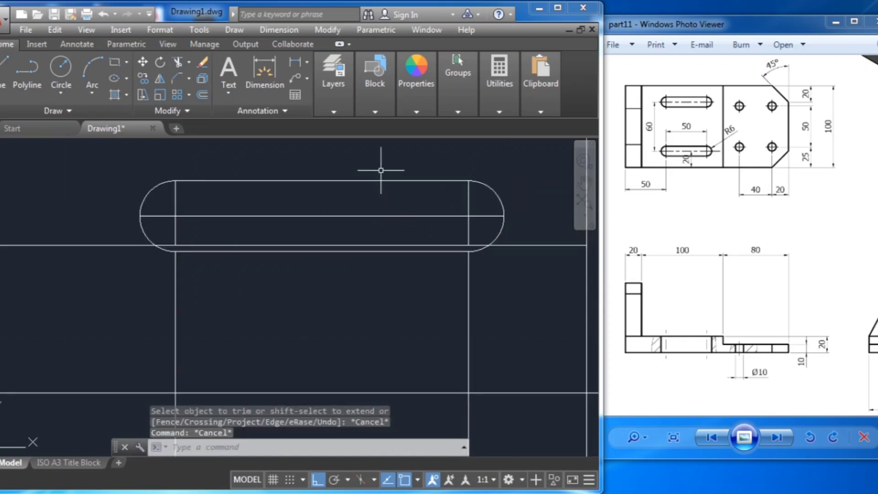
pyautogui.click(458, 252)
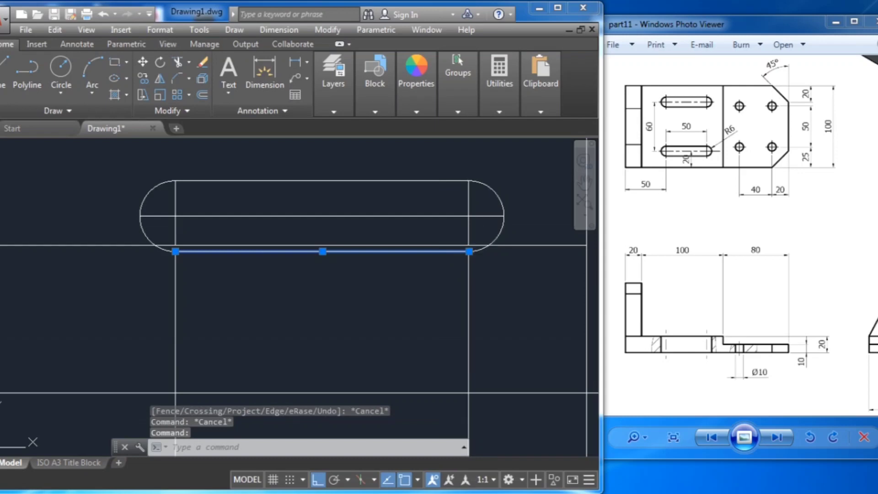
pyautogui.click(480, 247)
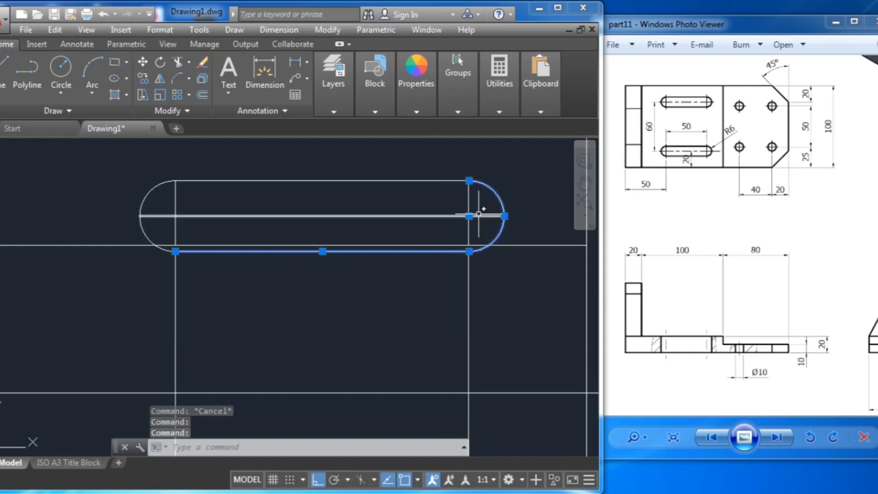
pyautogui.click(435, 181)
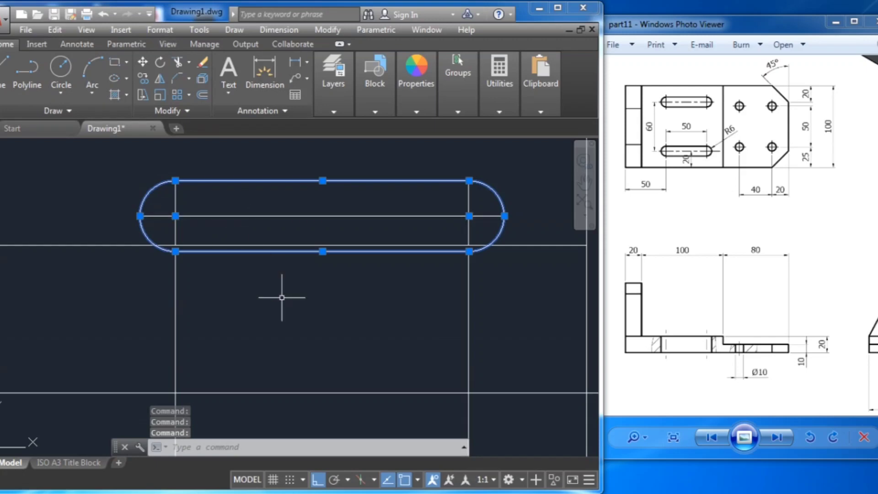
pyautogui.moveTo(284, 294); pyautogui.dragTo(284, 245, button='middle')
pyautogui.scroll(-2, 304, 258)
pyautogui.scroll(-3, 304, 258)
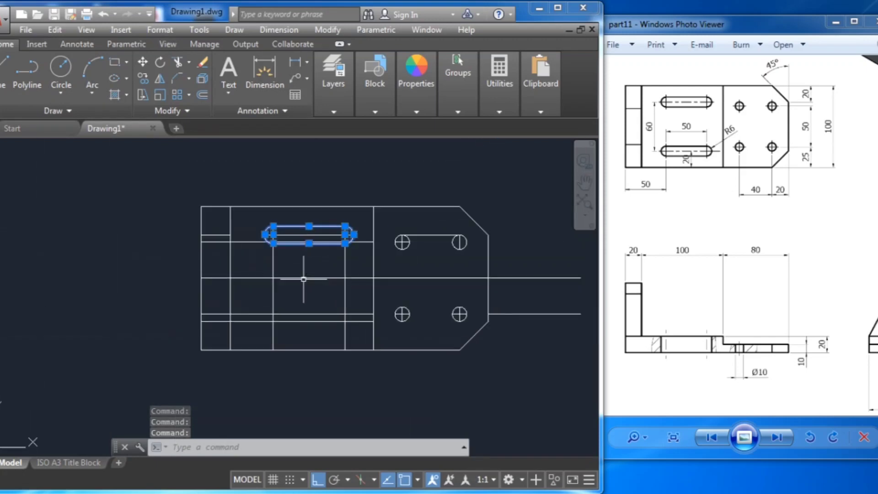
pyautogui.scroll(3, 304, 279)
pyautogui.scroll(-1, 303, 280)
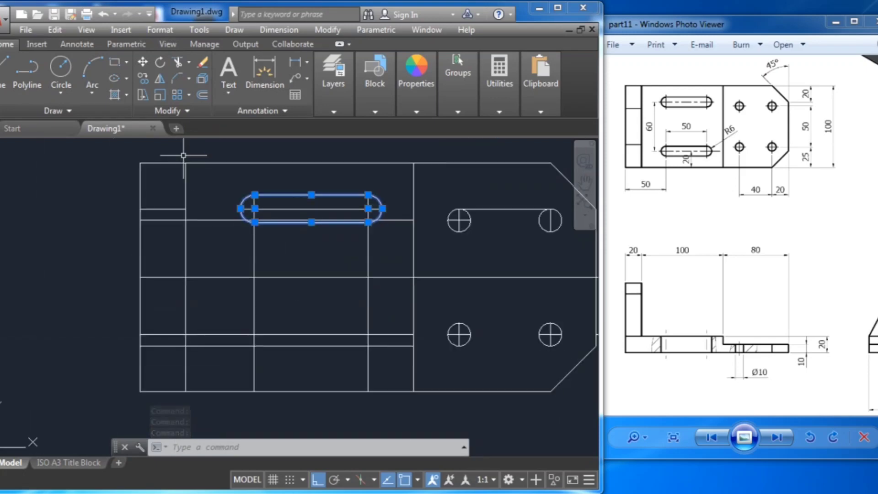
pyautogui.click(159, 80)
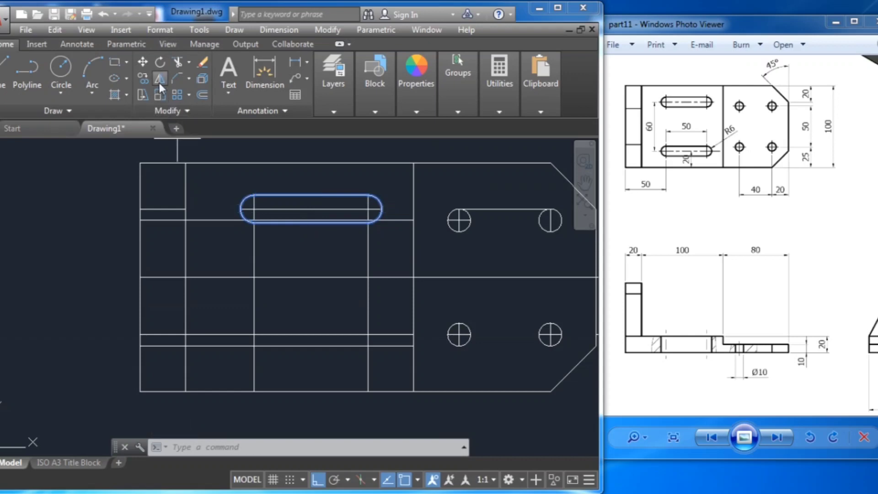
pyautogui.click(369, 277)
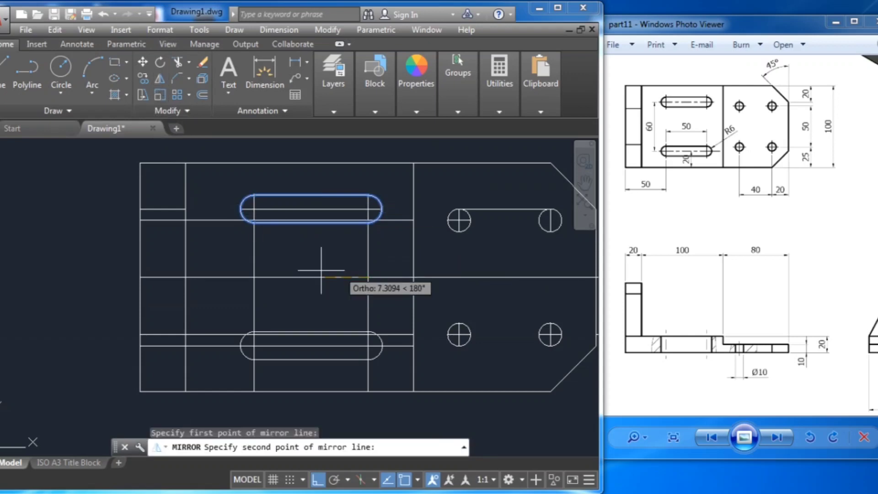
pyautogui.click(256, 278)
pyautogui.press('Return')
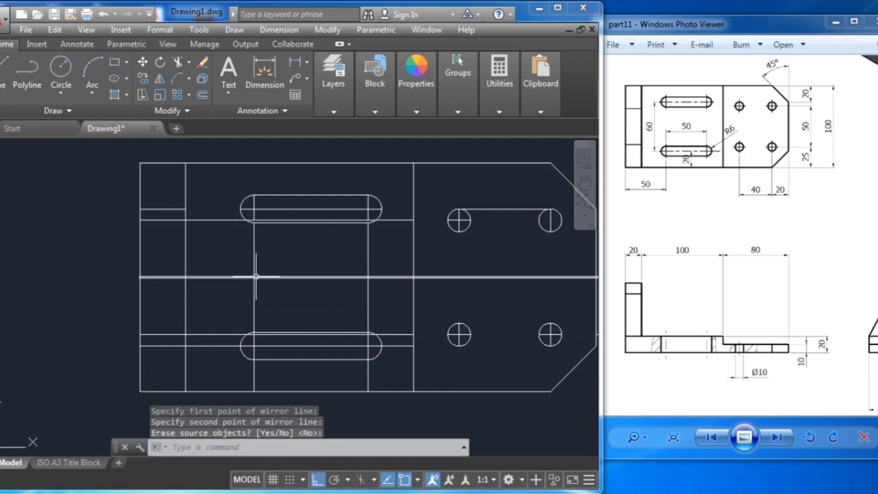
pyautogui.press('Return')
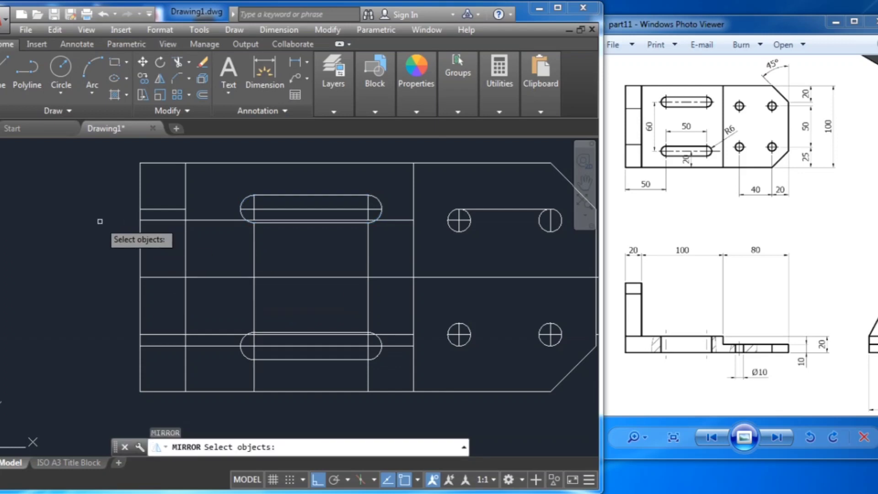
pyautogui.press('Escape')
pyautogui.press('Escape')
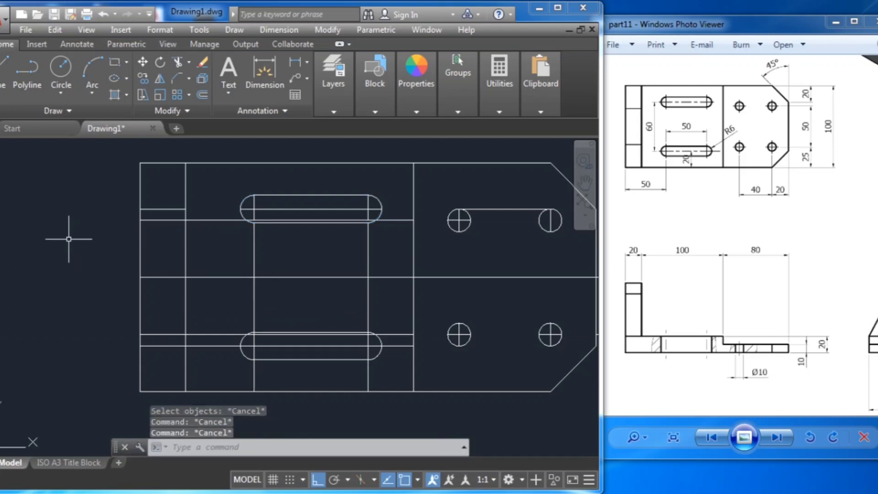
# Step: Erase the two horizontal construction lines that cross the slotted section at the height of the hole centres
pyautogui.click(215, 220)
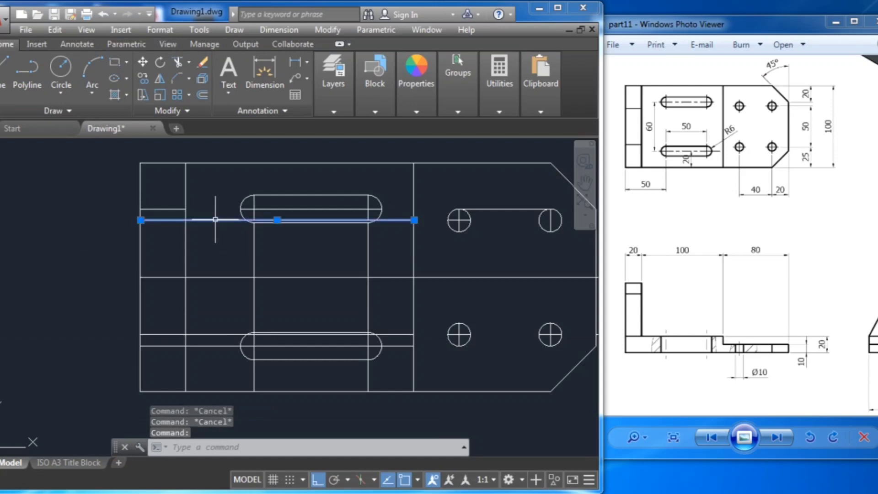
pyautogui.press('Delete')
pyautogui.click(298, 335)
pyautogui.press('Delete')
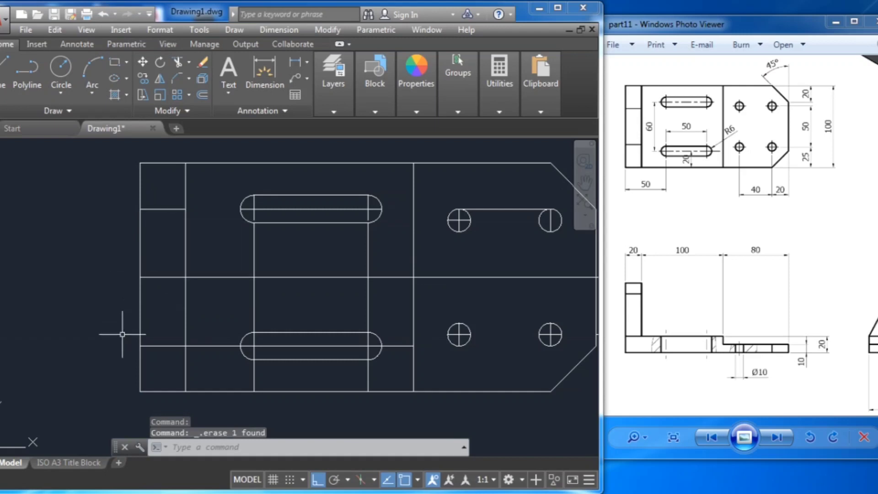
# Step: Erase the short horizontal line in the upper part of the plate's left strip and clear the selection
pyautogui.moveTo(245, 357)
pyautogui.mouseDown(button='middle')
pyautogui.moveTo(256, 325)
pyautogui.moveTo(268, 333)
pyautogui.mouseUp(button='middle')
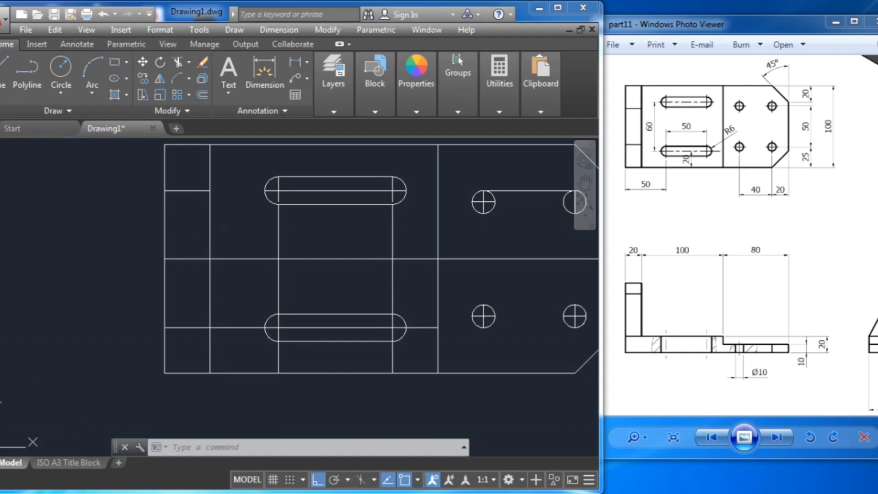
pyautogui.click(194, 191)
pyautogui.press('Delete')
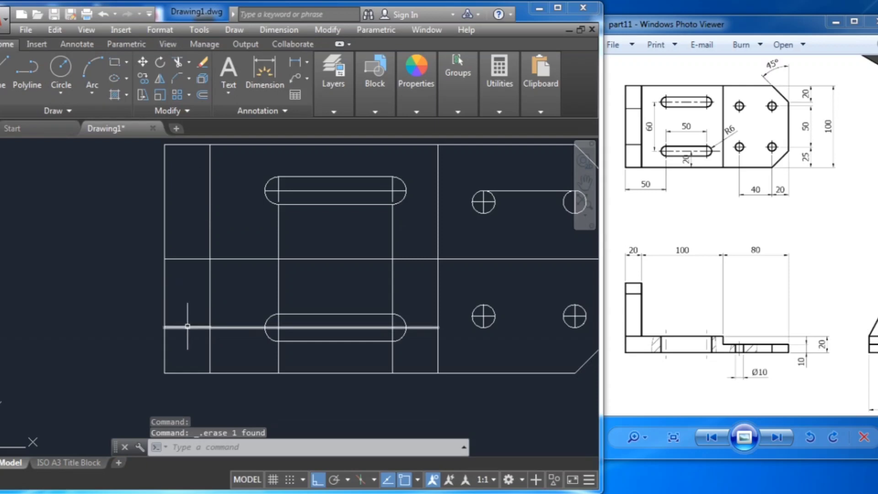
pyautogui.click(188, 327)
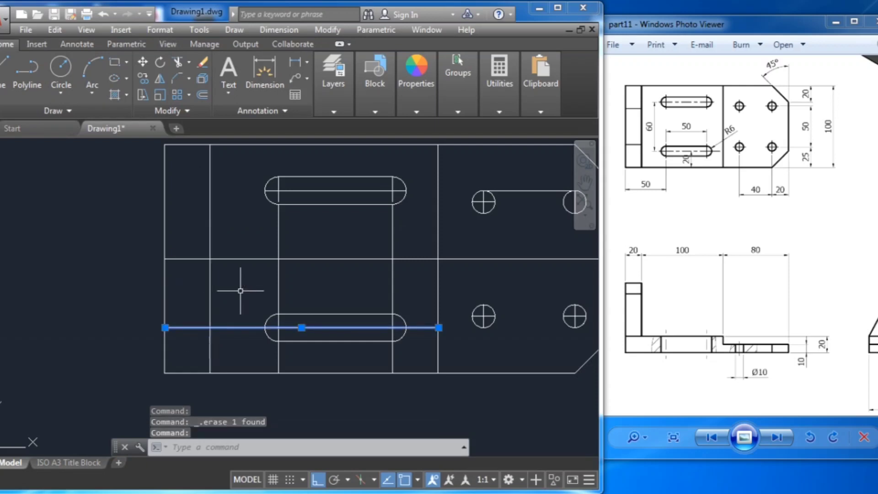
pyautogui.press('Escape')
pyautogui.press('Escape')
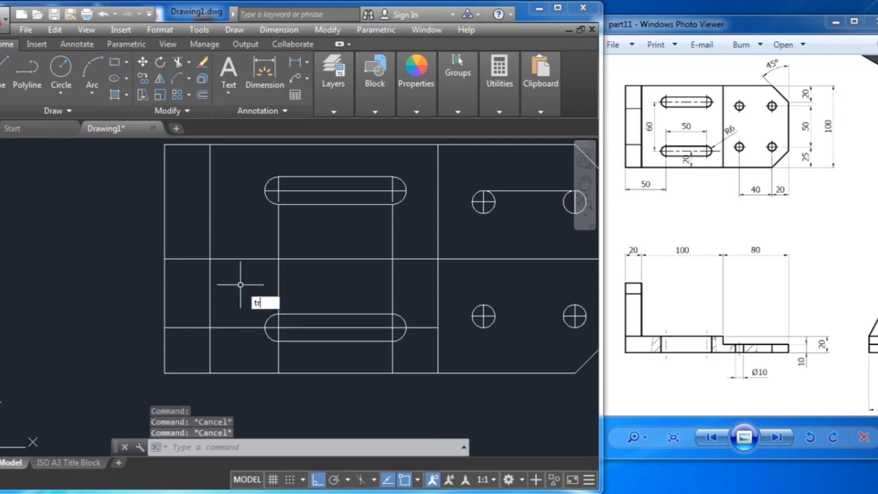
# Step: Trim the lower slot's centre line between the two dividing lines and the slot's rounded ends
pyautogui.press('Return')
pyautogui.press('Return')
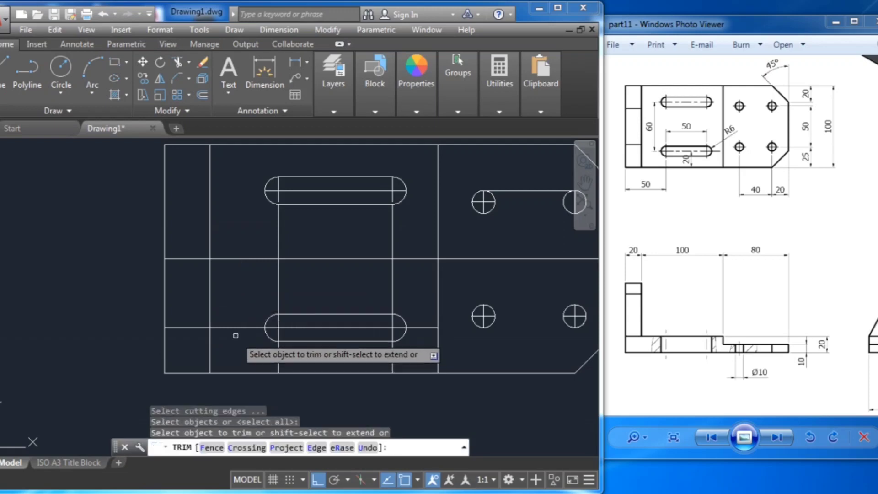
pyautogui.click(234, 327)
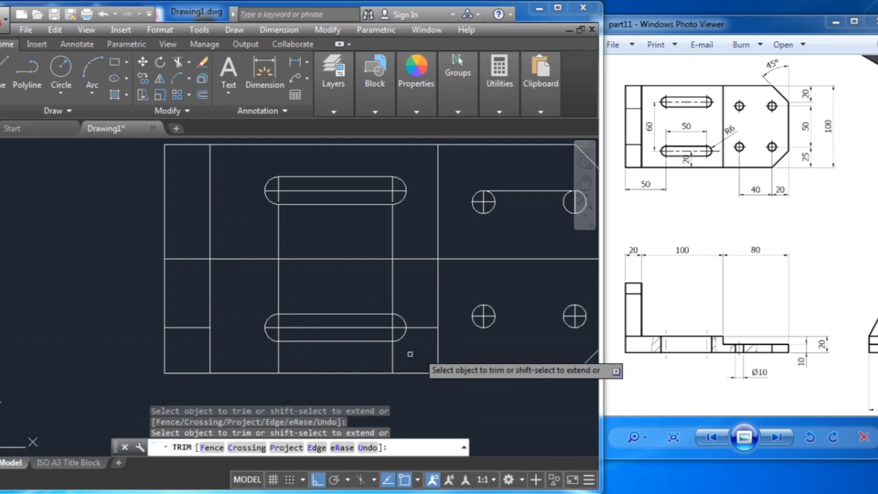
pyautogui.click(426, 326)
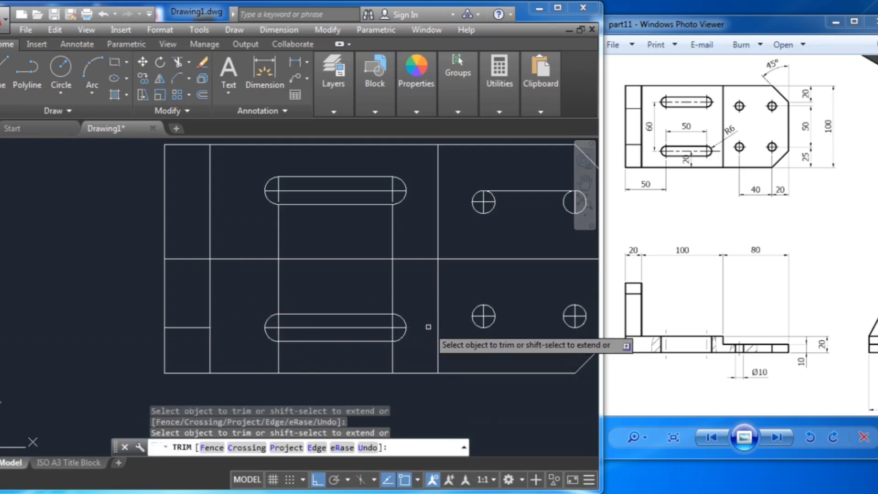
# Step: Trim the two vertical lines below the lower slot and between it and the plate's horizontal centre line, and end the Trim command
pyautogui.click(391, 357)
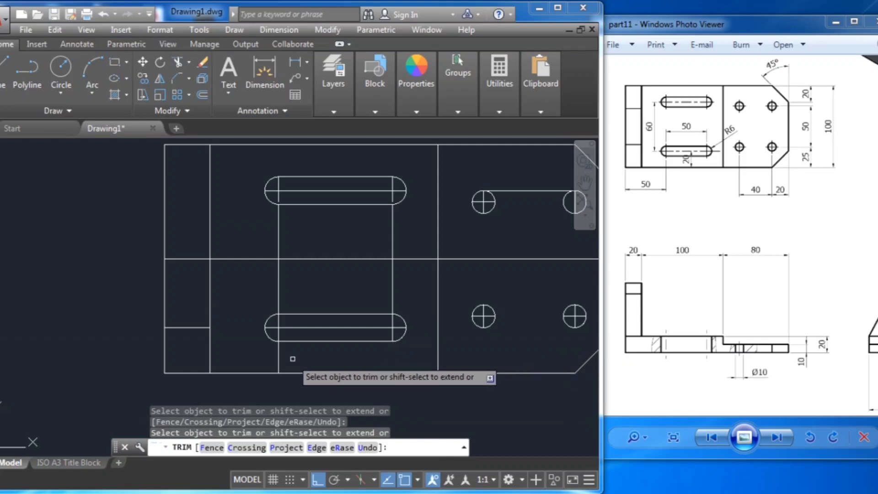
pyautogui.click(279, 357)
pyautogui.click(278, 280)
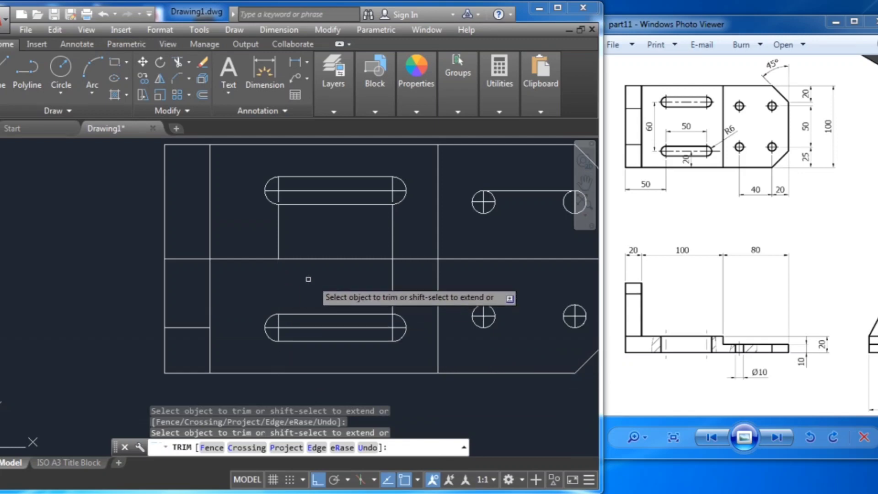
pyautogui.click(393, 278)
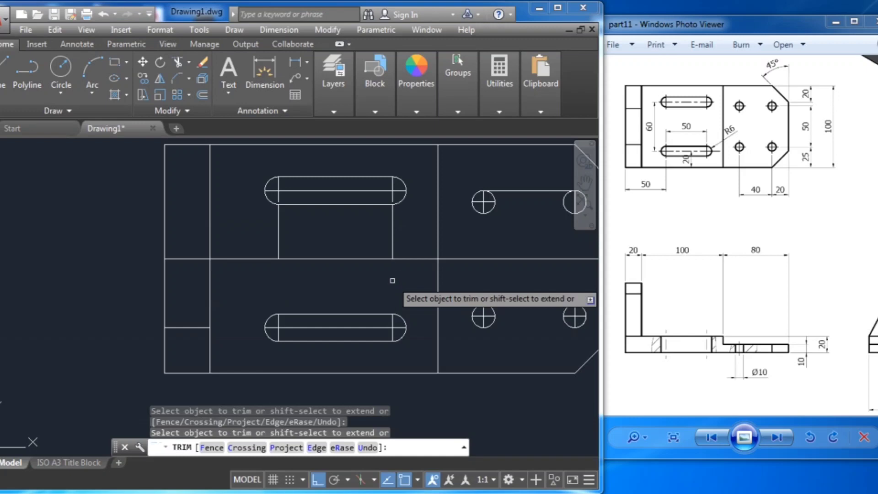
pyautogui.click(388, 236)
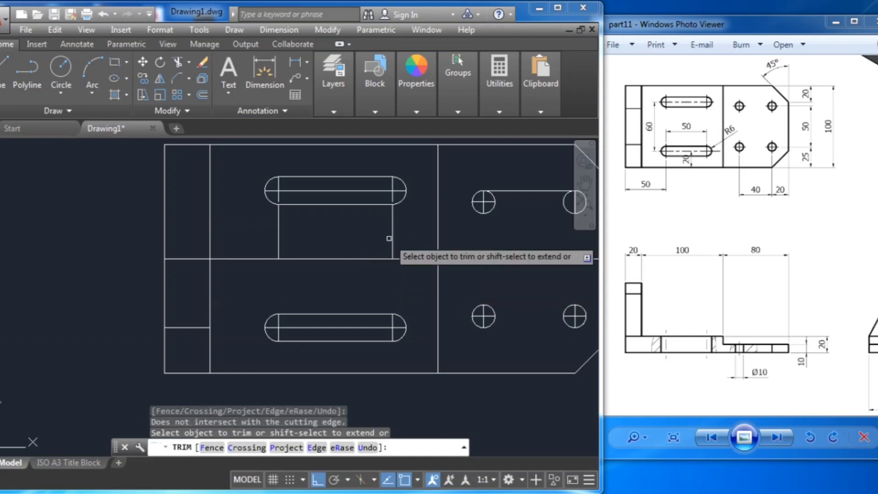
pyautogui.press('Escape')
pyautogui.press('Escape')
pyautogui.press('Escape')
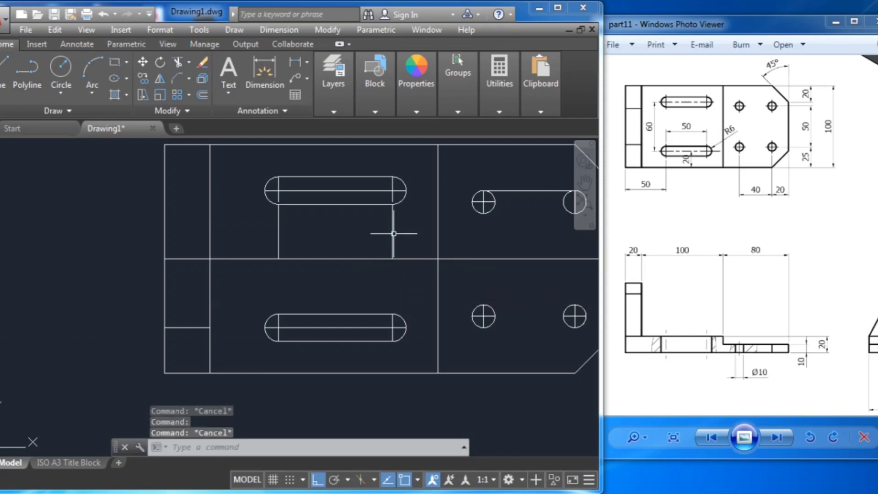
# Step: Erase the leftover vertical pieces under the upper slot, the short line low in the left strip and the line joining the upper holes
pyautogui.click(392, 232)
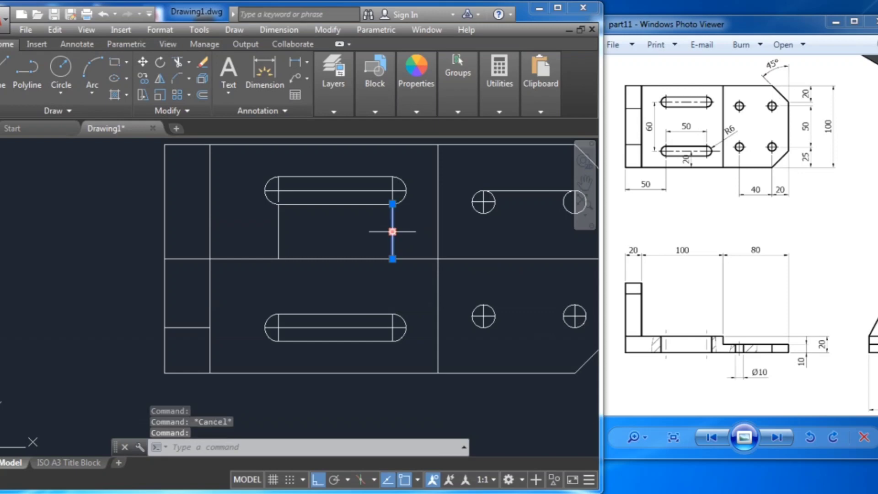
pyautogui.press('Delete')
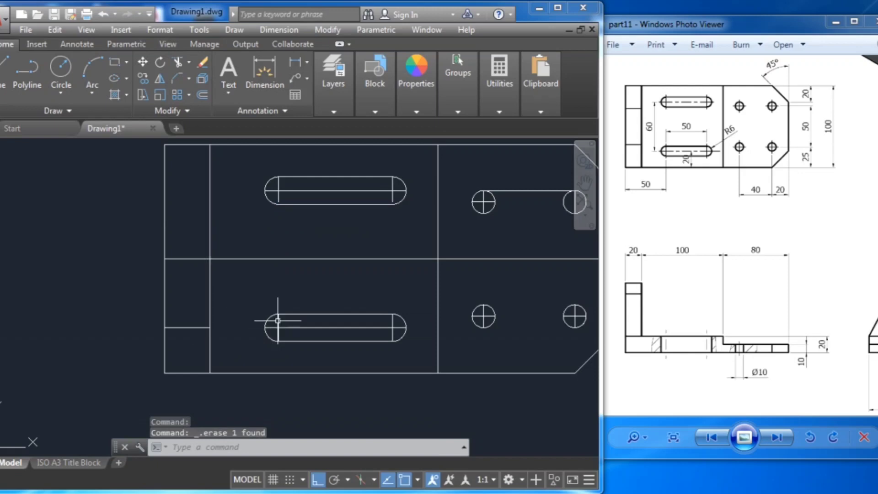
pyautogui.scroll(-2, 277, 297)
pyautogui.click(222, 314)
pyautogui.press('Delete')
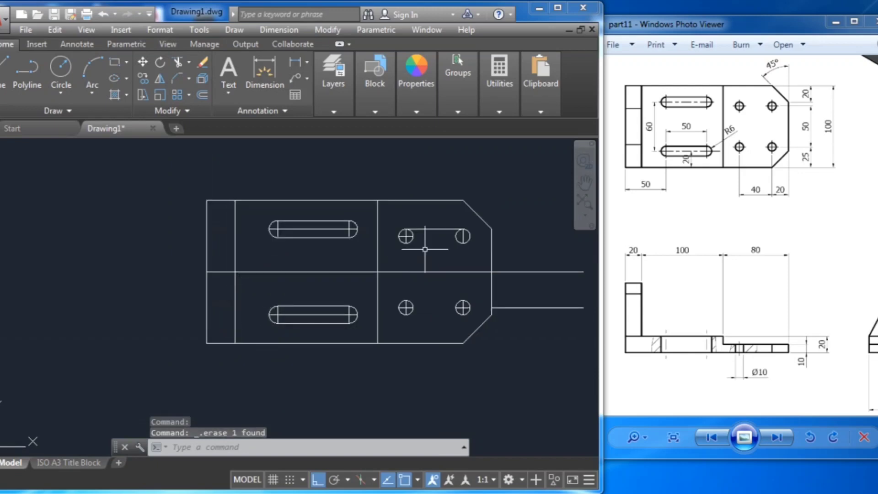
pyautogui.scroll(5, 329, 226)
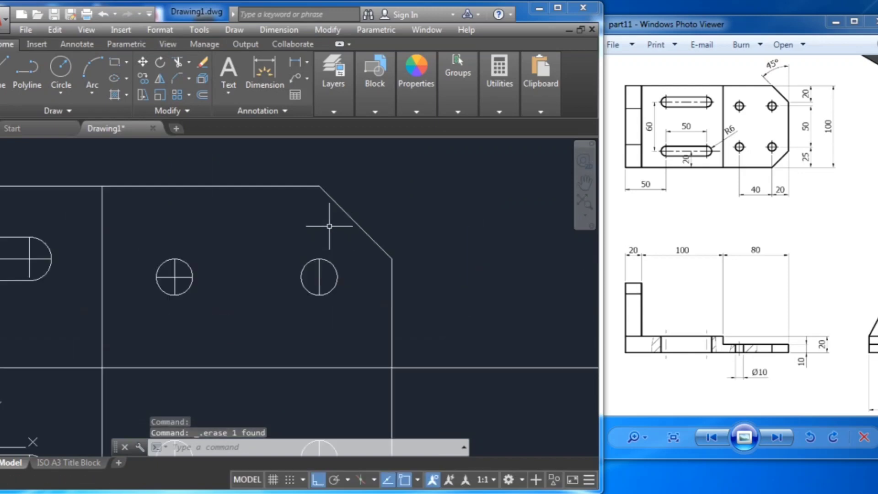
# Step: Draw a horizontal centre line across the upper right hole, from its left quadrant to its right quadrant
pyautogui.moveTo(329, 226); pyautogui.dragTo(339, 171, button='middle')
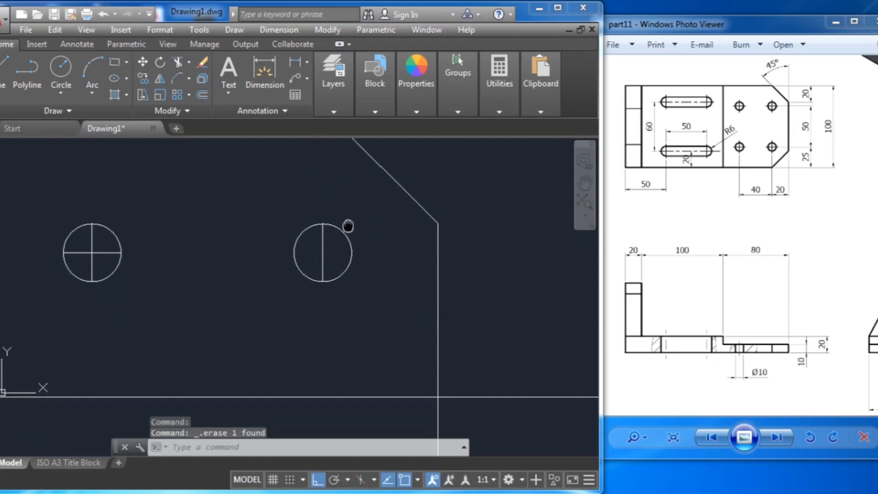
pyautogui.click(3, 67)
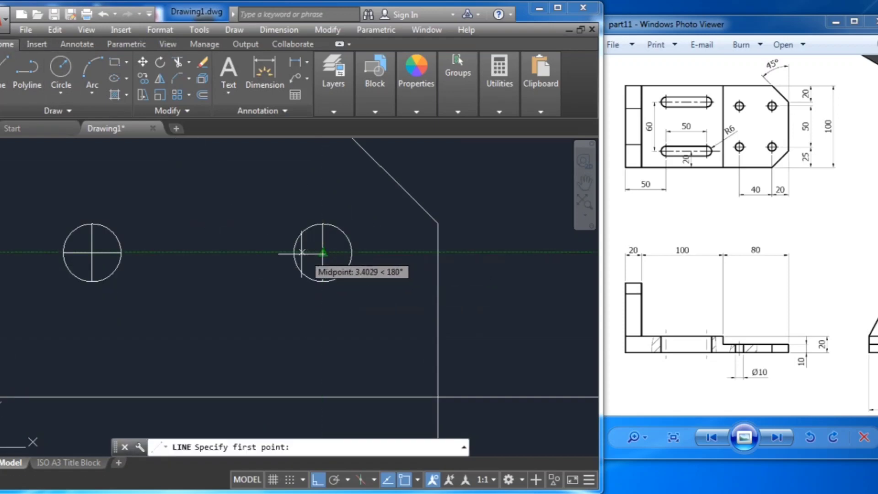
pyautogui.click(294, 251)
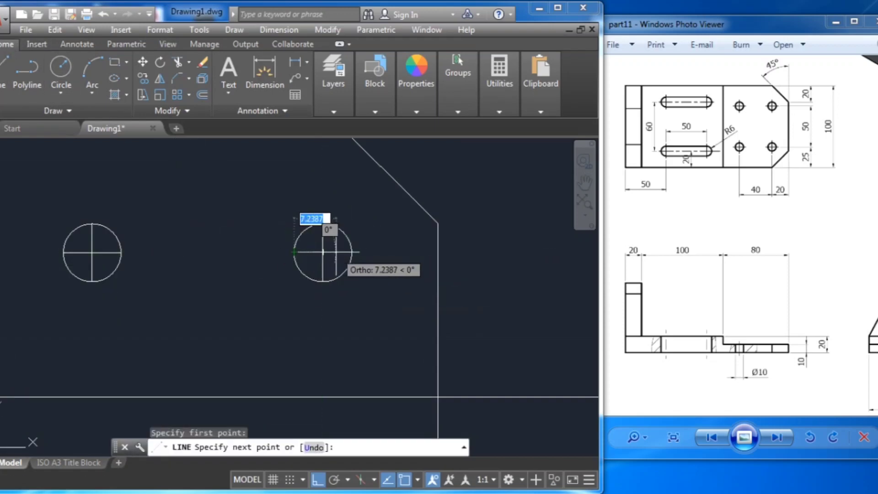
pyautogui.click(352, 252)
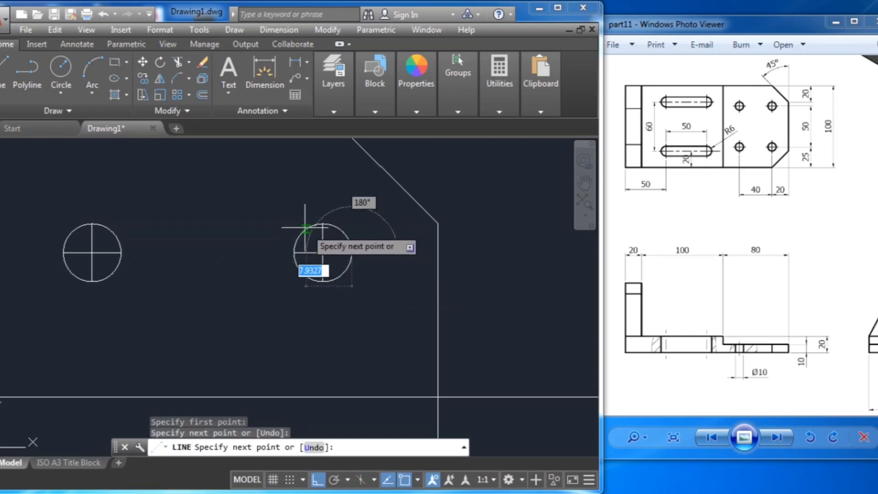
pyautogui.press('Escape')
pyautogui.press('Escape')
# Step: Erase the construction line extending beyond the plate's right edge at the lower holes' height and the plate's horizontal centre line
pyautogui.scroll(-4, 402, 172)
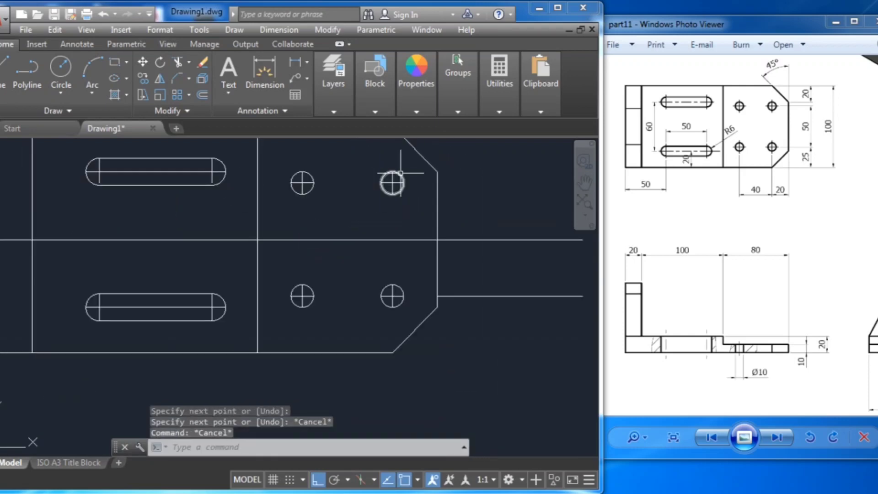
pyautogui.scroll(-5, 316, 300)
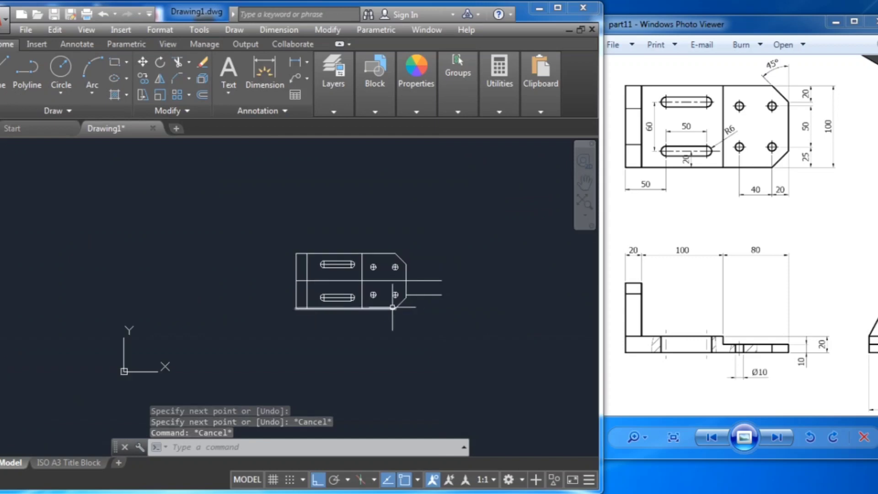
pyautogui.click(421, 294)
pyautogui.press('Delete')
pyautogui.scroll(2, 429, 273)
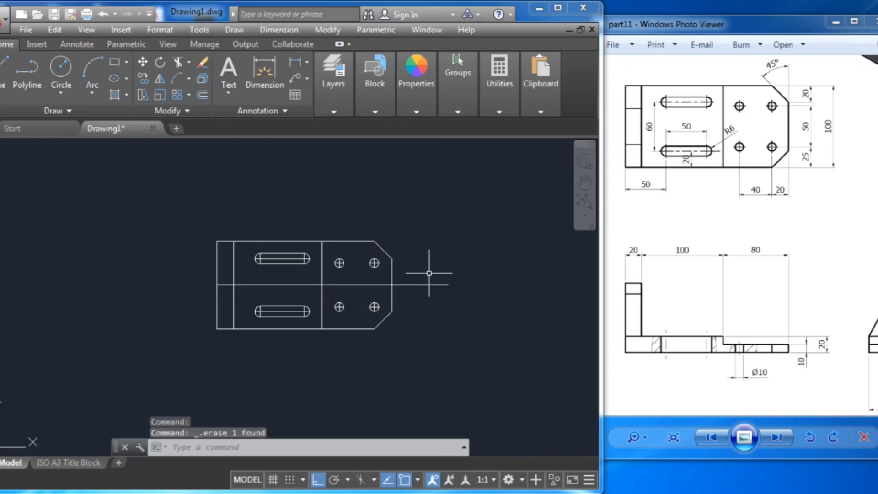
pyautogui.click(417, 285)
pyautogui.press('Delete')
pyautogui.moveTo(335, 333); pyautogui.dragTo(345, 284, button='middle')
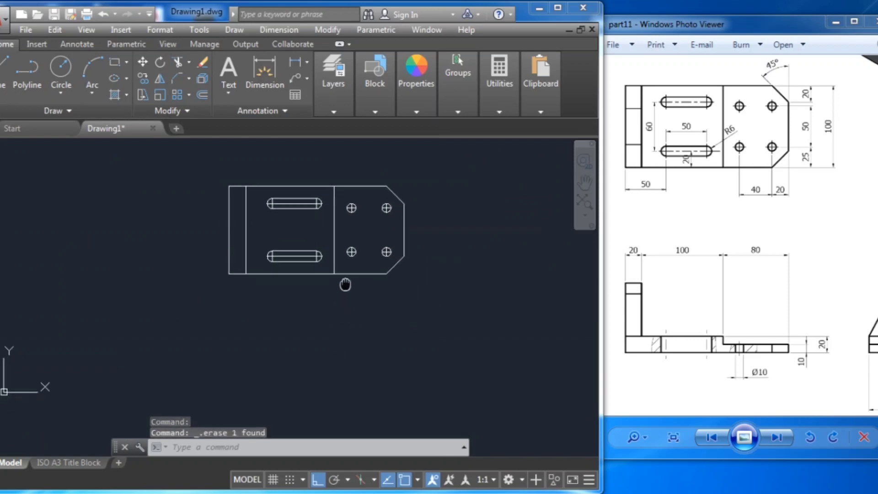
# Step: Draw a horizontal line about 76 units below the plate, spanning the left strip's width and aligned with its two edges, and end the Line command
pyautogui.moveTo(257, 322); pyautogui.dragTo(206, 302, button='middle')
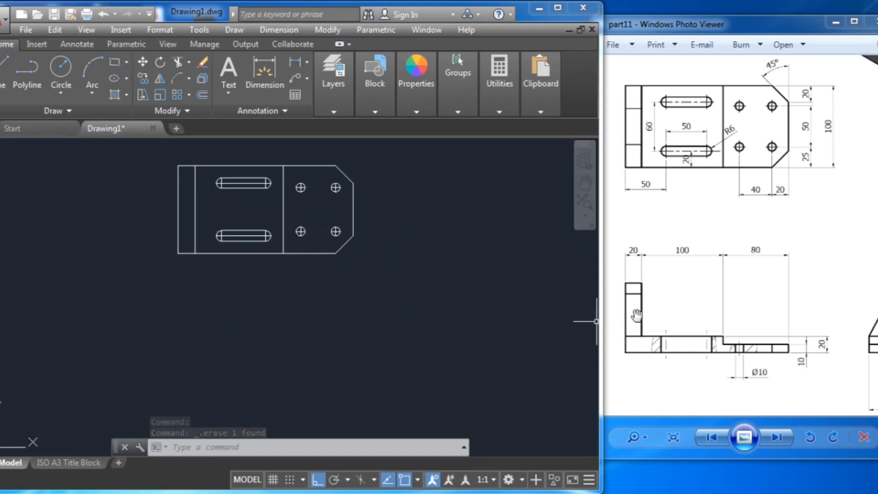
pyautogui.moveTo(182, 363); pyautogui.dragTo(201, 349, button='middle')
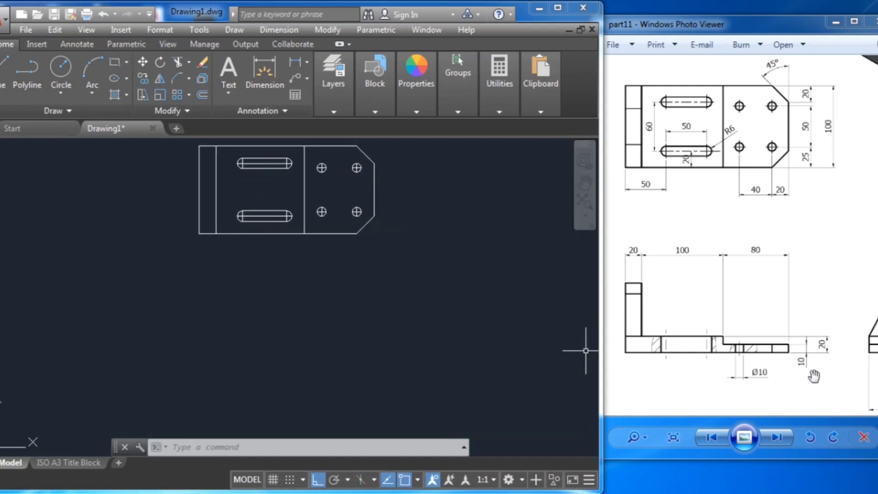
pyautogui.moveTo(247, 330); pyautogui.dragTo(229, 332, button='middle')
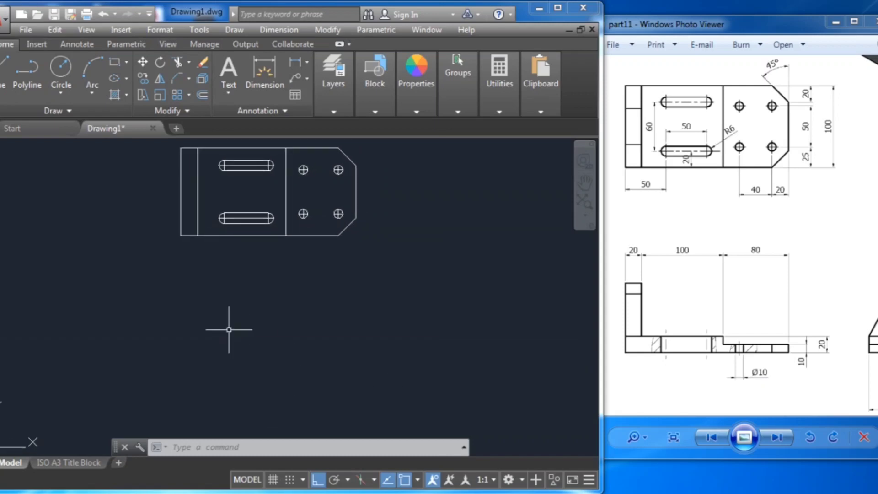
pyautogui.click(1, 78)
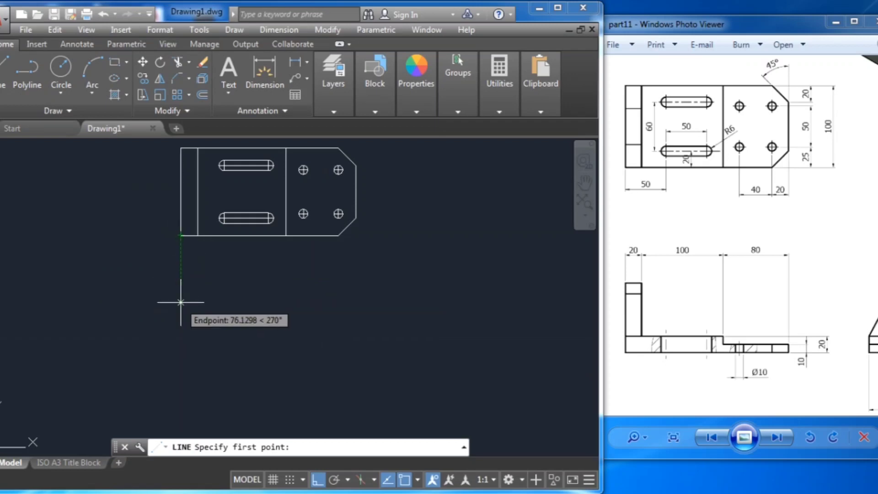
pyautogui.click(181, 302)
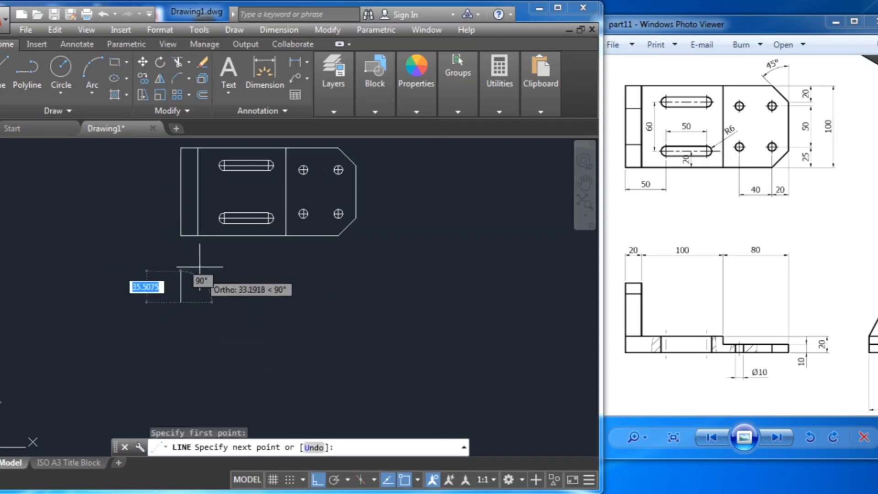
pyautogui.click(198, 302)
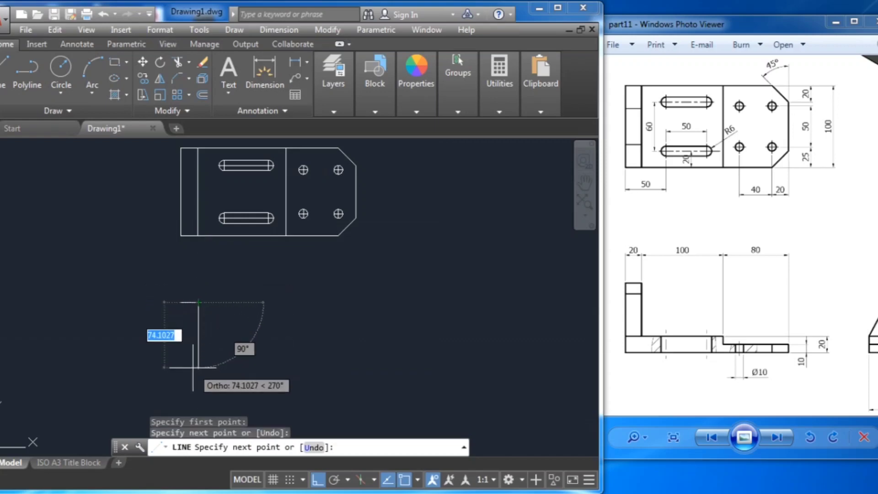
pyautogui.moveTo(193, 367); pyautogui.dragTo(203, 355, button='middle')
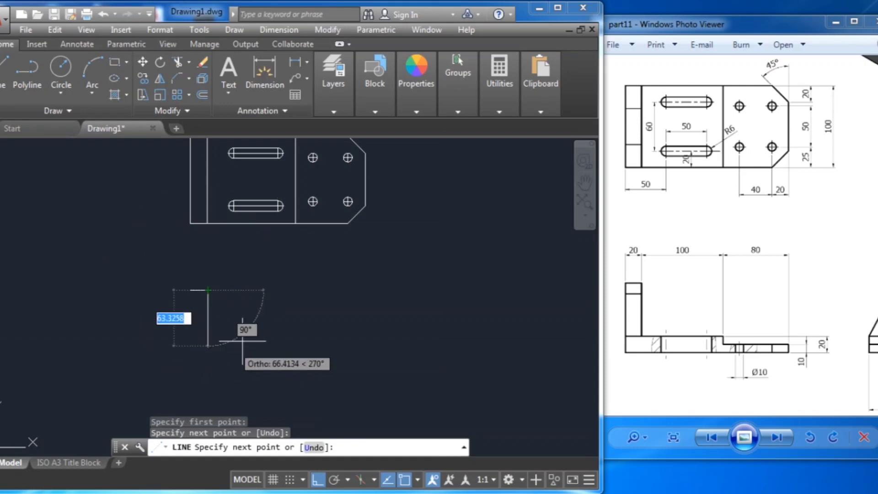
pyautogui.press('Escape')
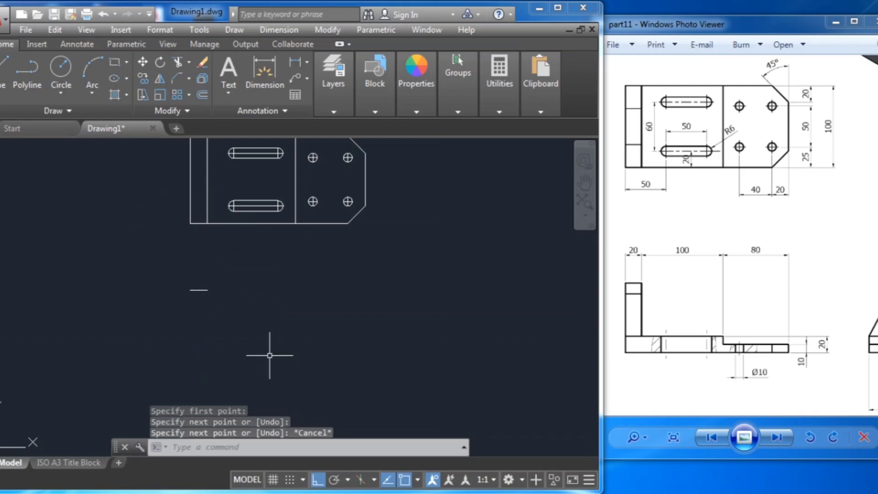
pyautogui.press('Escape')
# Step: Switch to Windows Photo Viewer and examine the side view's height and radius dimensions in the reference drawing
pyautogui.click(622, 277)
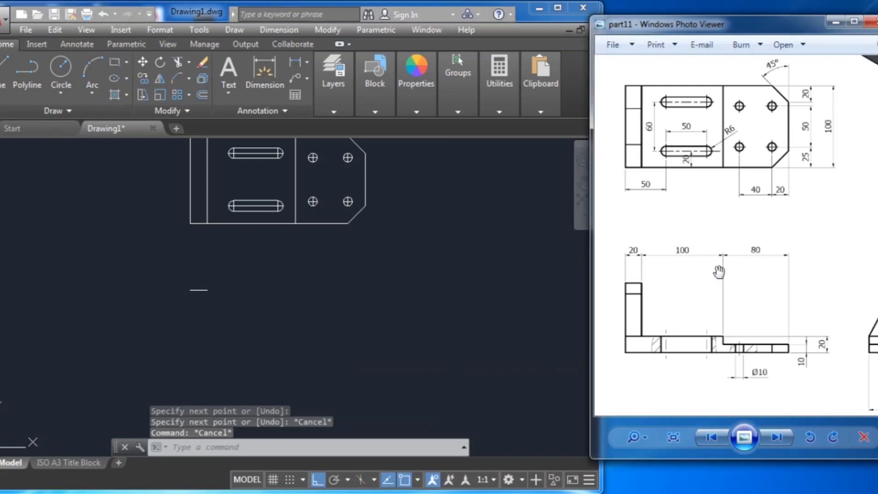
pyautogui.moveTo(643, 286); pyautogui.dragTo(629, 248)
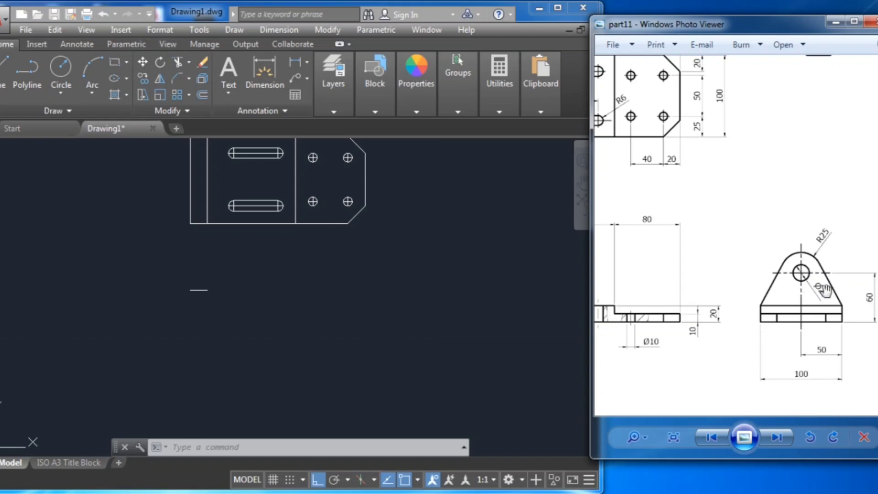
pyautogui.moveTo(777, 291); pyautogui.dragTo(755, 302)
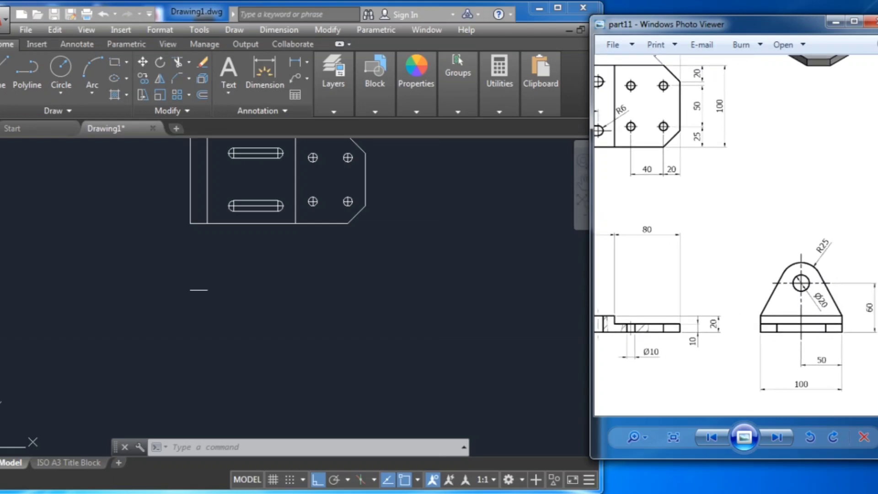
# Step: Switch to the Windows Calculator, add 60 and 25 for the upright's total height, and close it
pyautogui.click(2, 485)
pyautogui.click(21, 261)
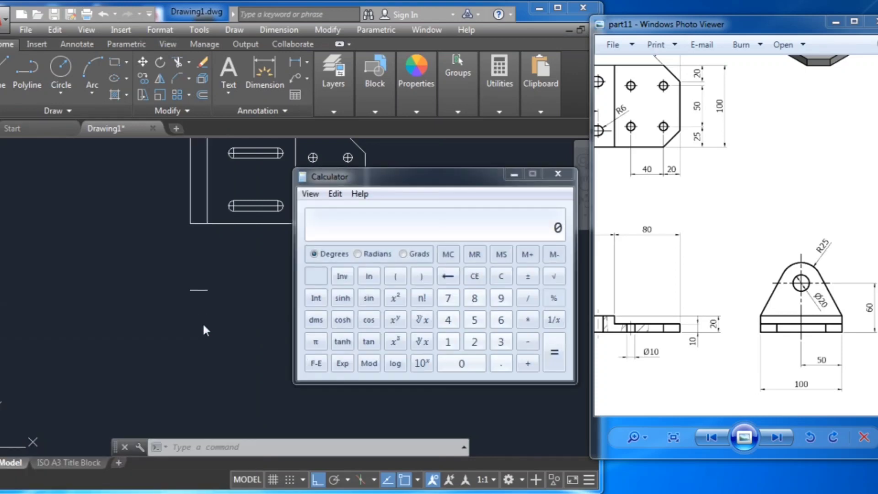
pyautogui.click(501, 322)
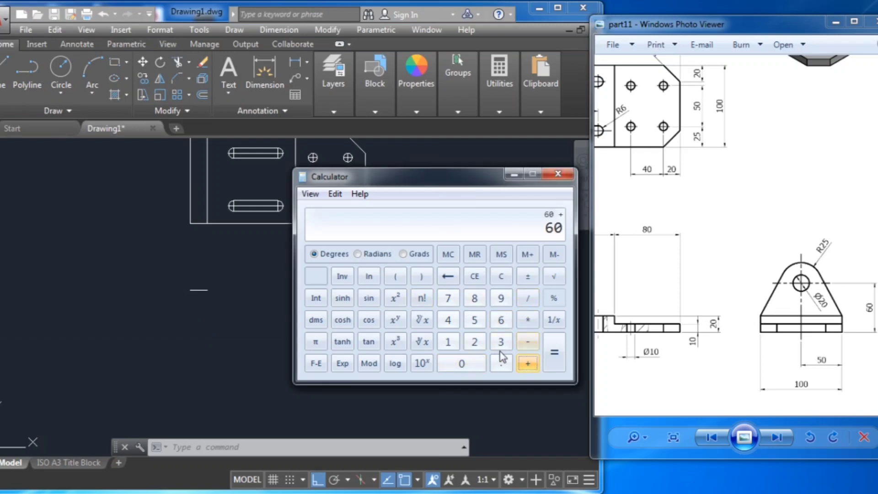
pyautogui.click(474, 320)
pyautogui.click(554, 352)
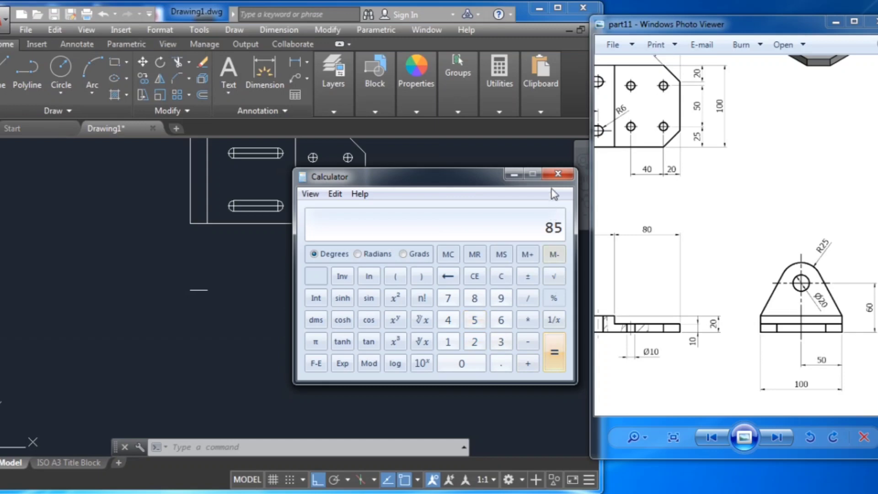
pyautogui.click(552, 175)
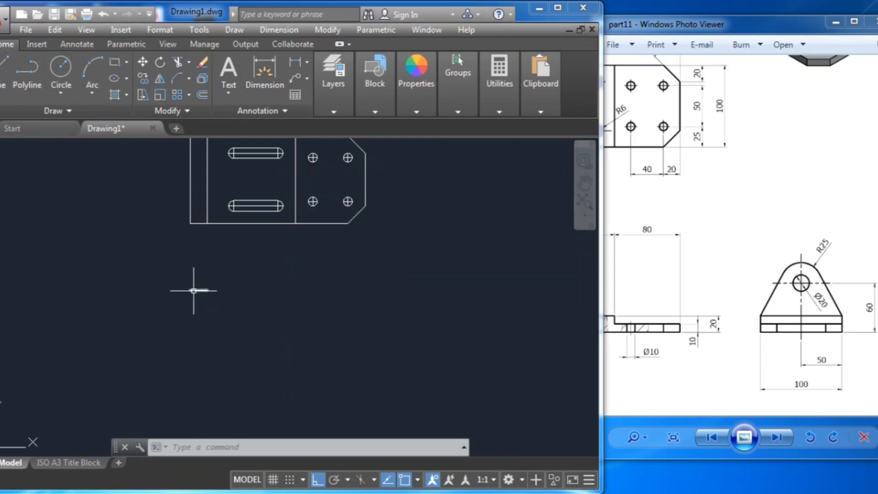
# Step: Draw a vertical line 85 units down from the left end of the short line below the top view
pyautogui.click(4, 73)
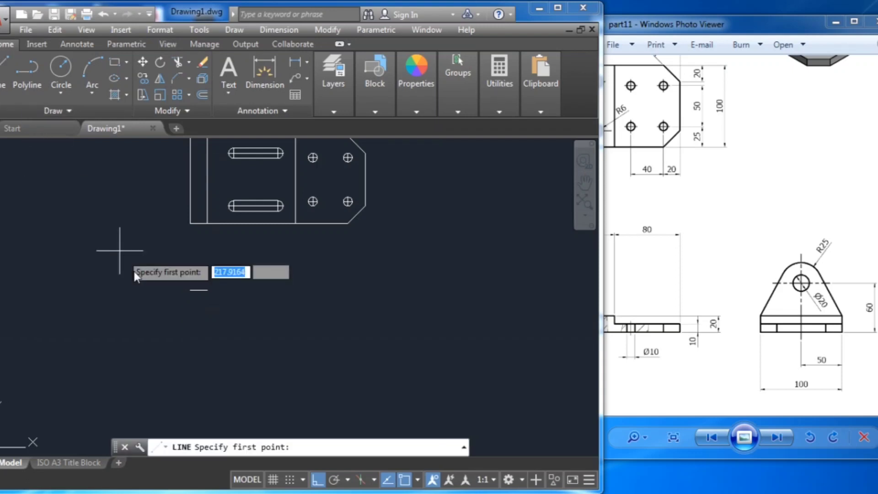
pyautogui.click(190, 290)
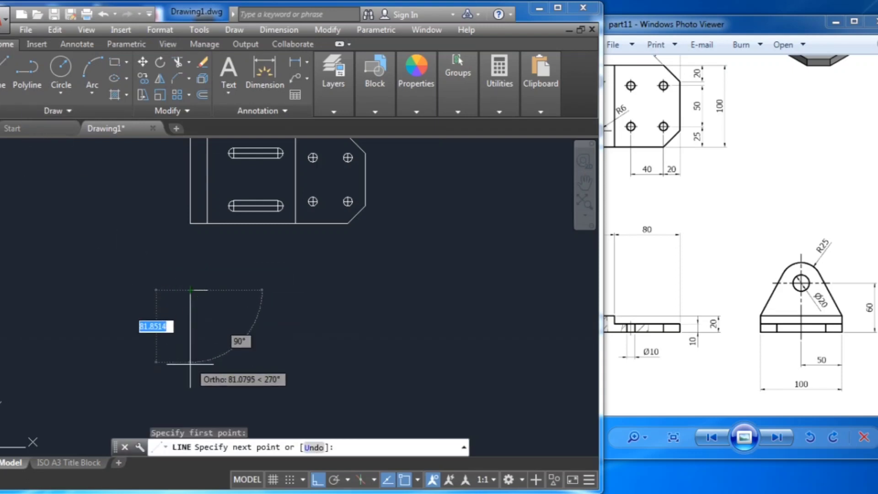
pyautogui.write('85')
pyautogui.press('Return')
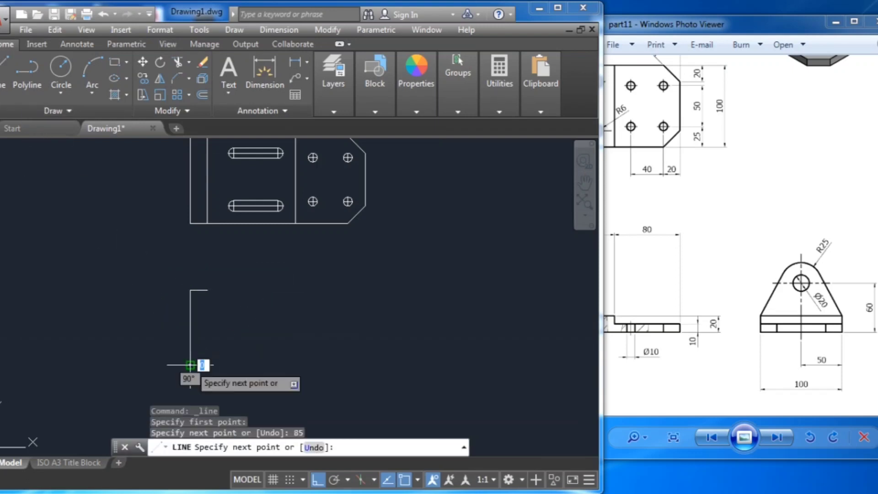
# Step: Check the front view's length dimensions in the reference drawing and continue the line 200 units to the right as the bottom edge
pyautogui.click(684, 346)
pyautogui.moveTo(684, 345); pyautogui.dragTo(788, 332)
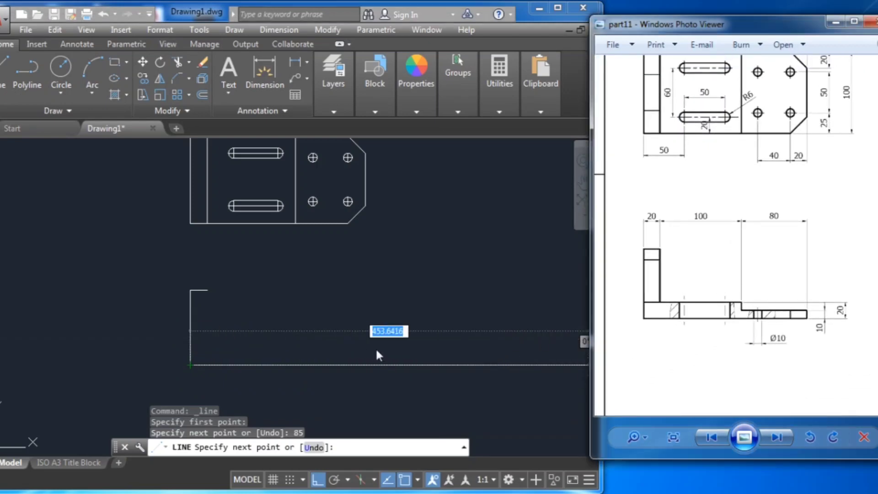
pyautogui.click(479, 359)
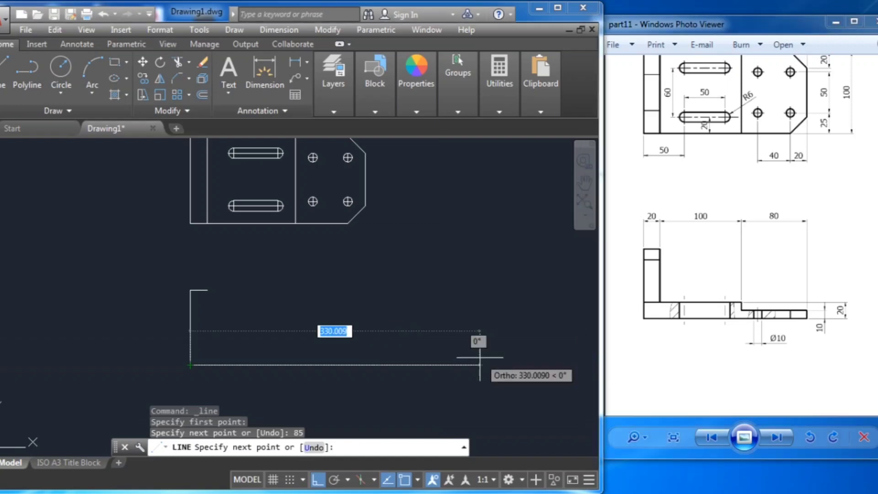
pyautogui.write('20')
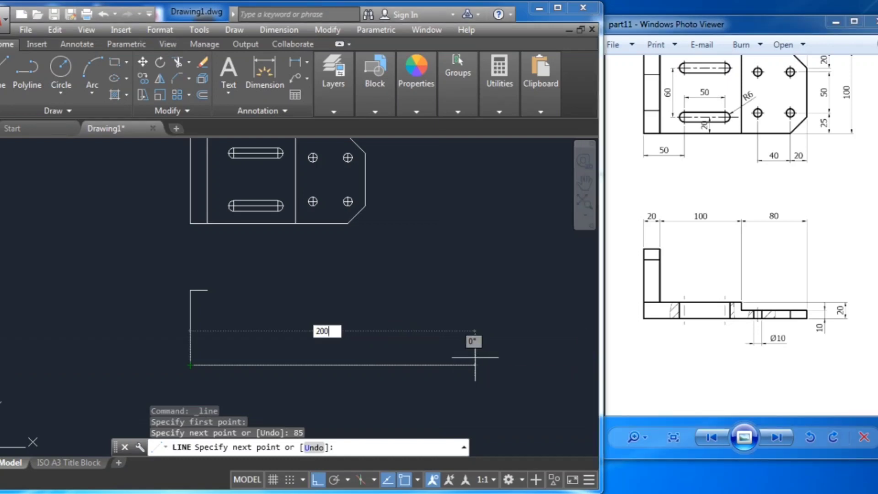
pyautogui.write('0')
pyautogui.press('Return')
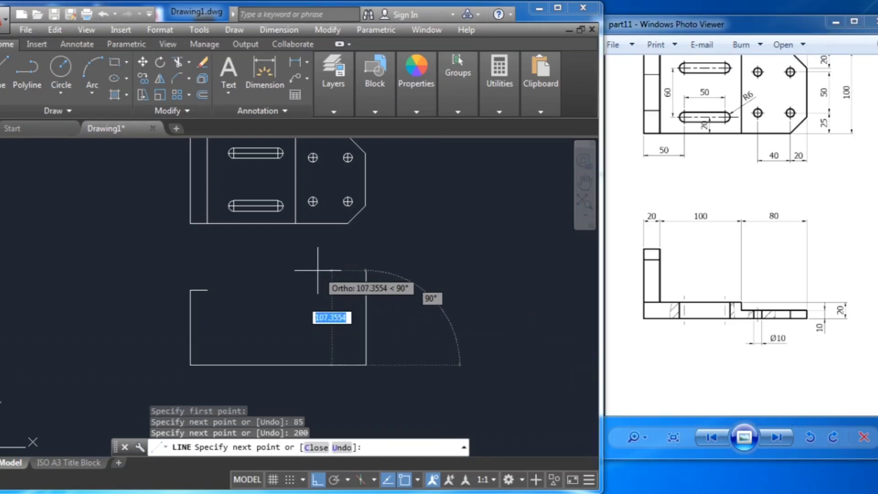
# Step: Continue the front view's stepped end with segments 10 units up, 80 units left and 10 units up
pyautogui.write('10')
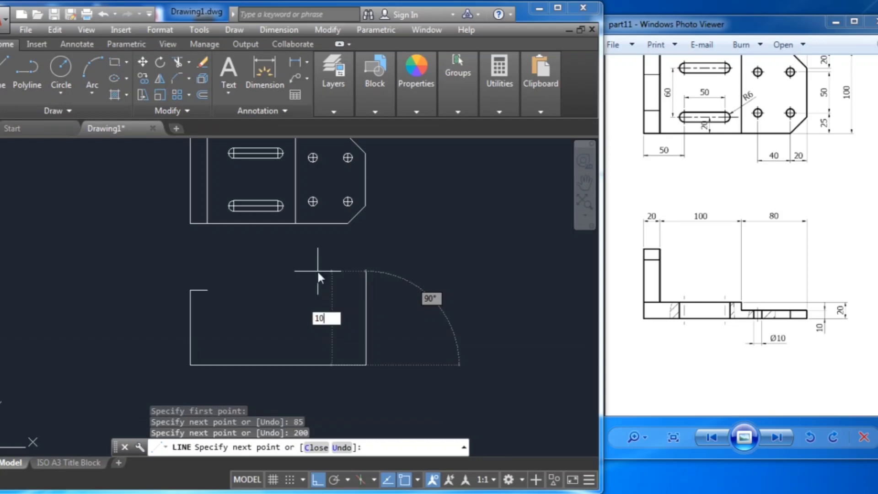
pyautogui.press('Return')
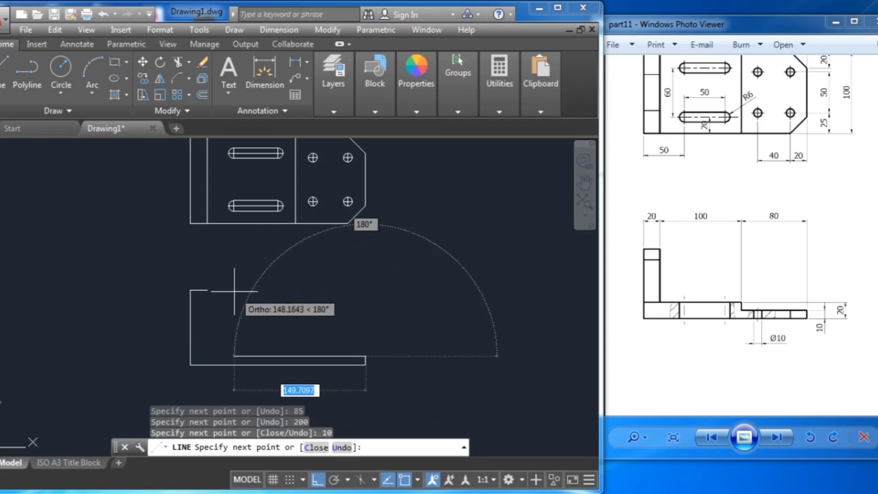
pyautogui.write('80')
pyautogui.press('Return')
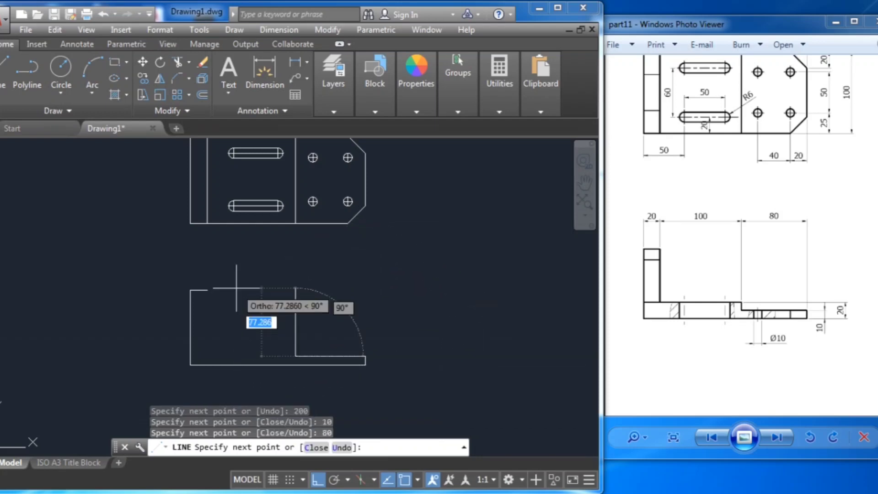
pyautogui.write('10')
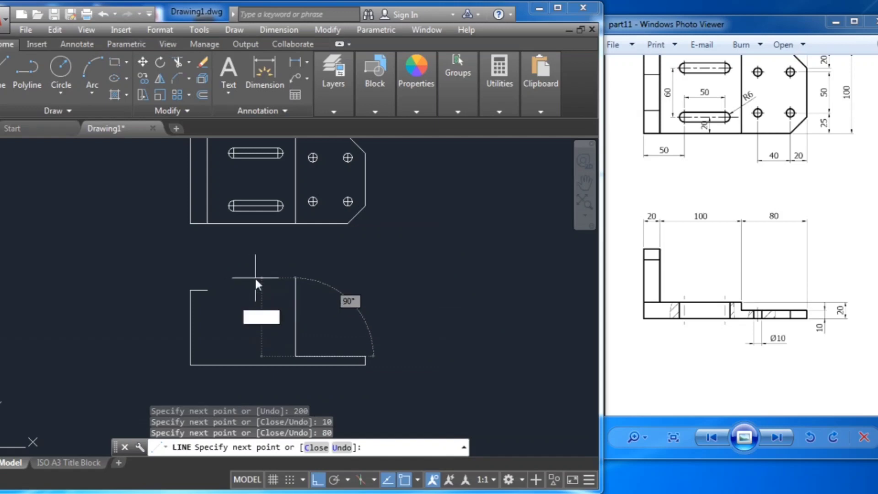
pyautogui.press('Return')
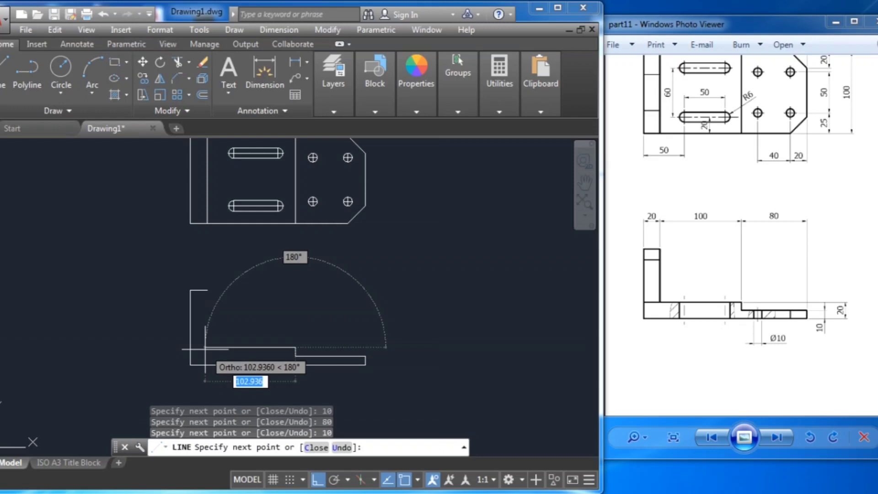
pyautogui.write('80')
pyautogui.press('Return')
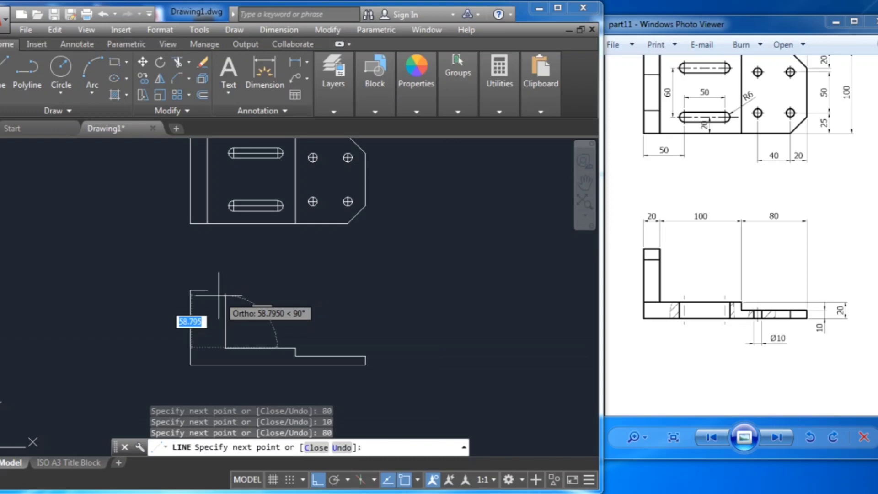
pyautogui.hotkey('ctrl', 'z')
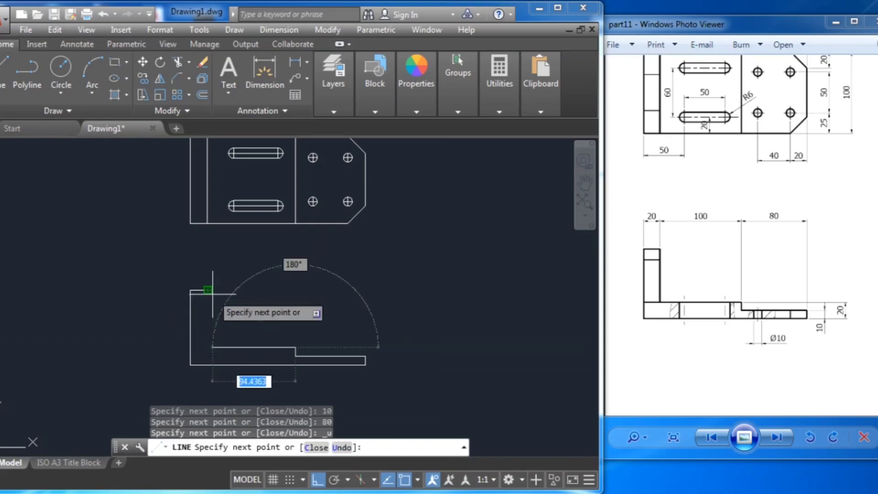
# Step: Close the front view outline up to the short top line's right end, and draw a vertical line across the thin plate under the left holes' centres
pyautogui.press('Return')
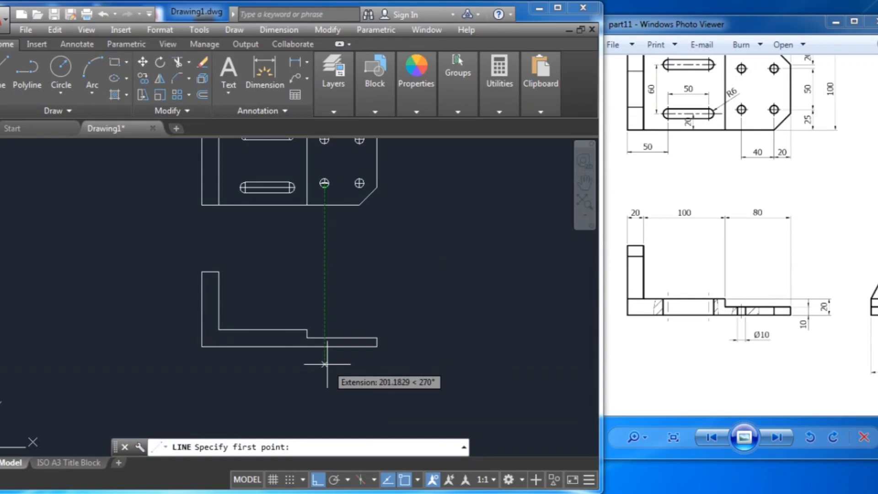
pyautogui.click(325, 330)
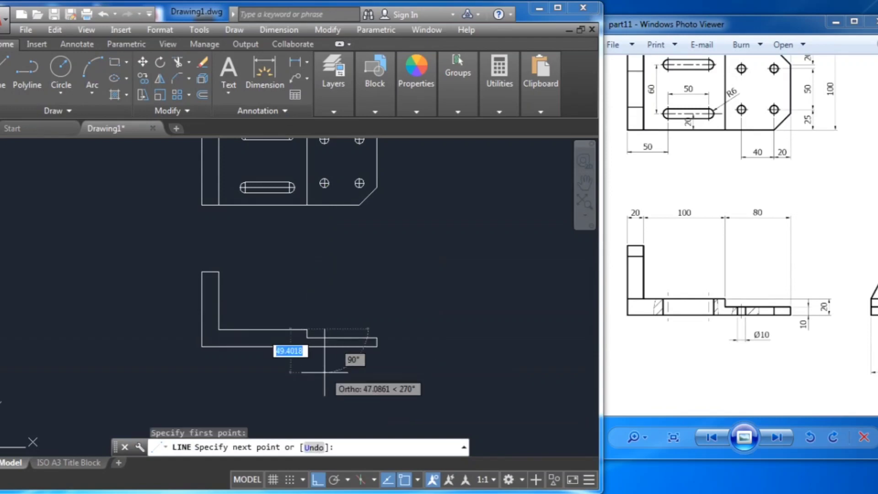
pyautogui.click(325, 364)
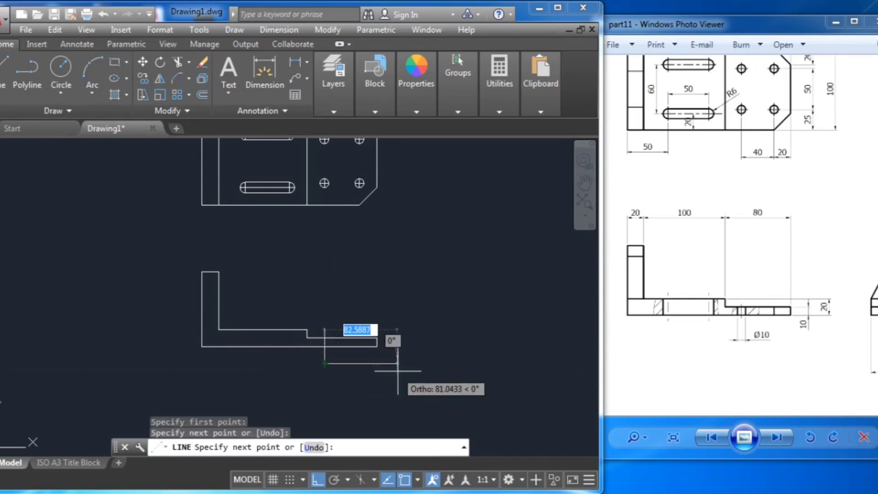
pyautogui.press('Escape')
pyautogui.press('Escape')
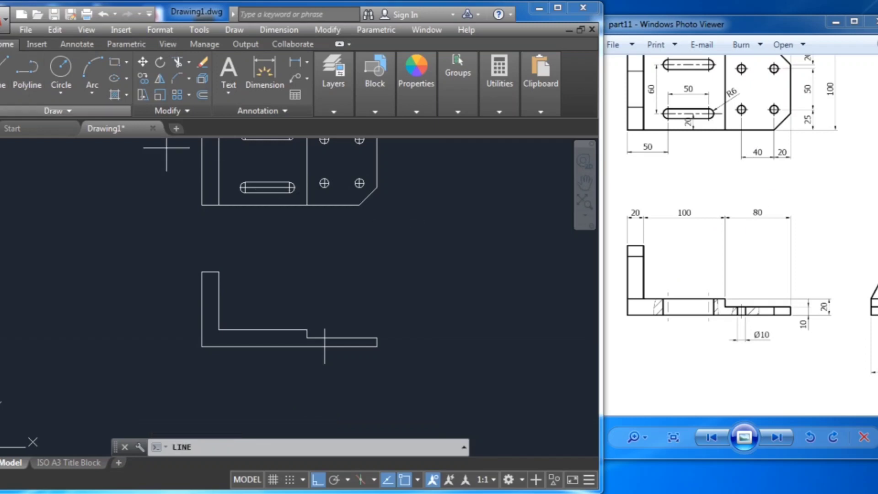
# Step: Draw a second vertical line across the thin plate, aligned with the right holes' centres in the top view
pyautogui.press('Return')
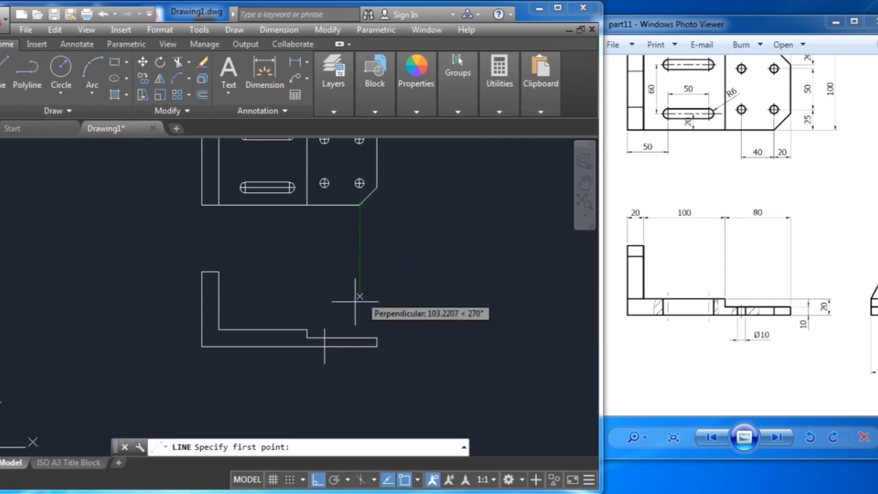
pyautogui.click(360, 337)
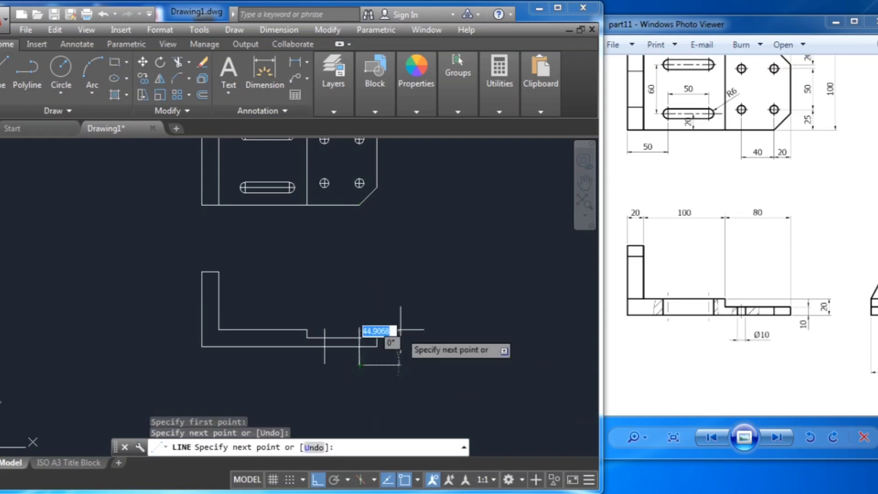
pyautogui.press('Escape')
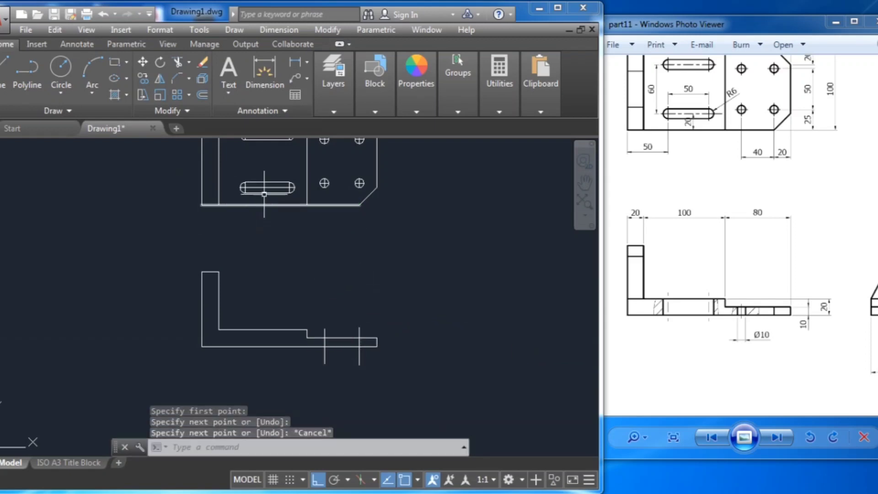
# Step: Draw a vertical line across the front view's thick base, aligned with the lower slot's left end in the top view
pyautogui.scroll(2, 245, 180)
pyautogui.click(2, 73)
pyautogui.moveTo(212, 308); pyautogui.dragTo(226, 248, button='middle')
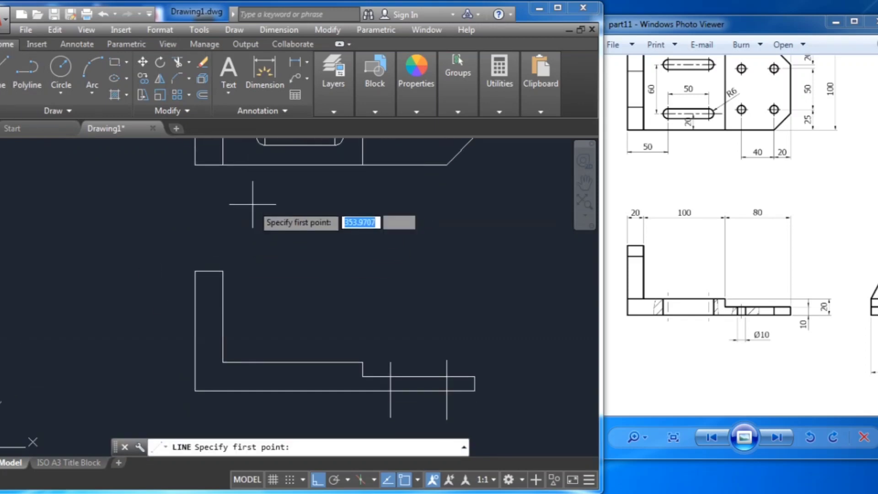
pyautogui.scroll(-2, 231, 235)
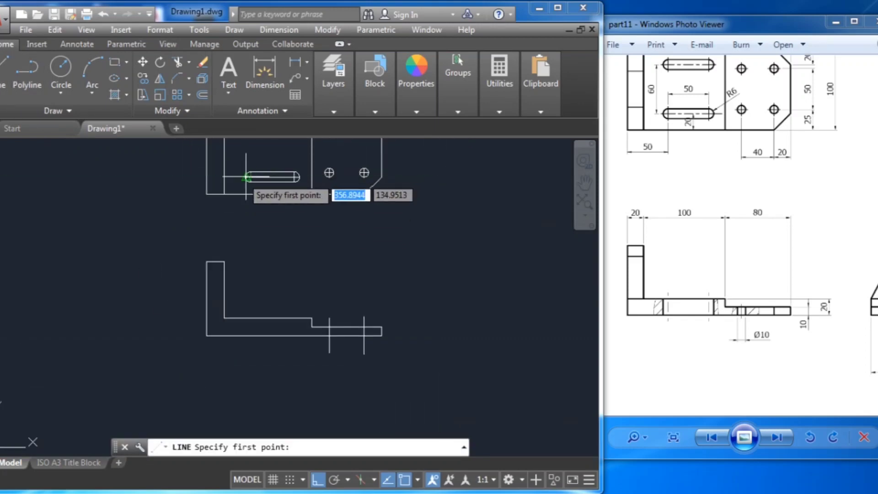
pyautogui.click(247, 303)
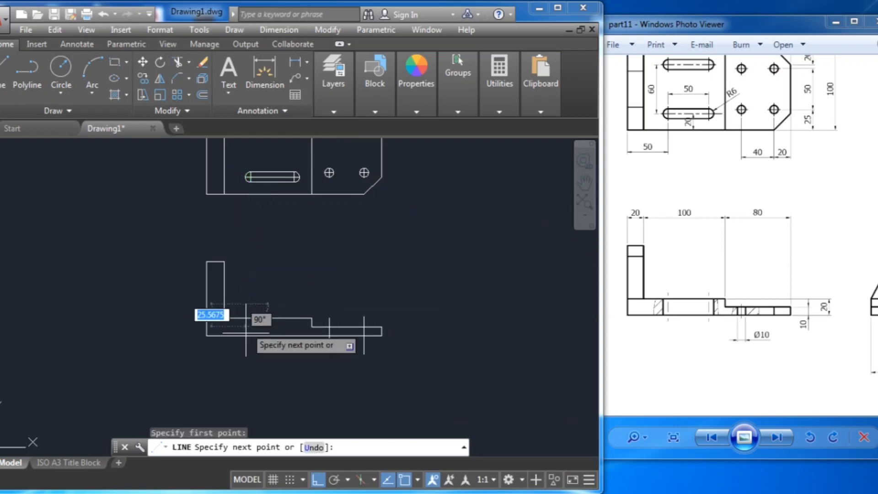
pyautogui.click(246, 351)
pyautogui.press('Escape')
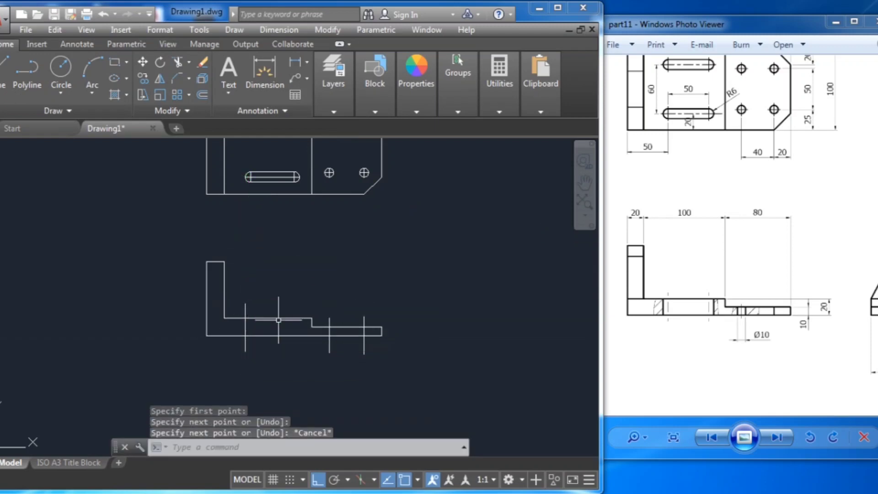
# Step: Draw a vertical line across the front view's thick base, aligned with the lower slot's right end in the top view
pyautogui.click(3, 81)
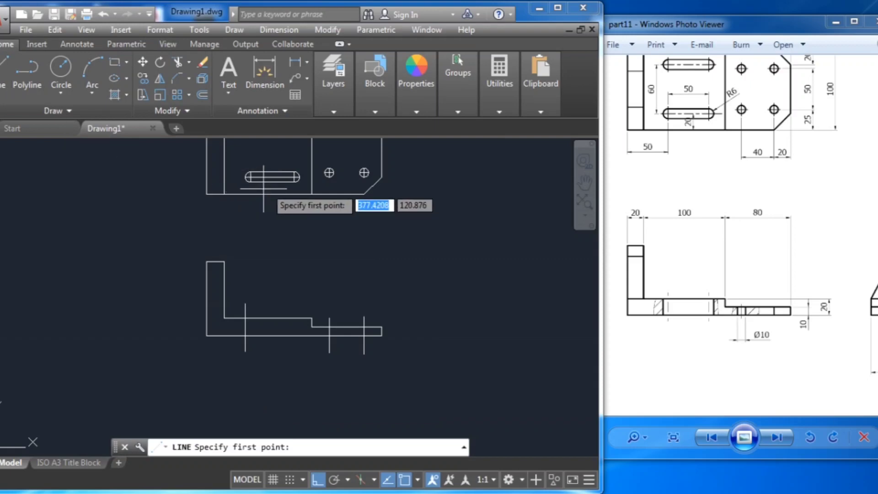
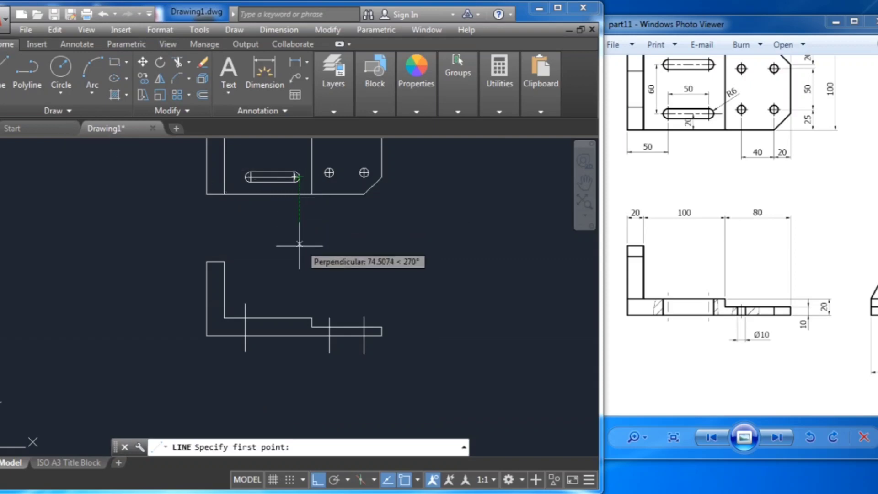
pyautogui.click(299, 303)
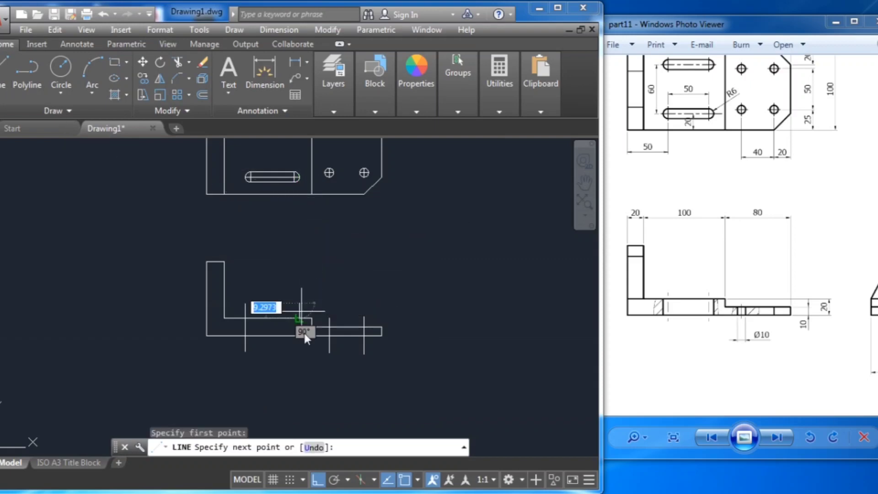
pyautogui.click(300, 357)
pyautogui.press('Escape')
pyautogui.press('Escape')
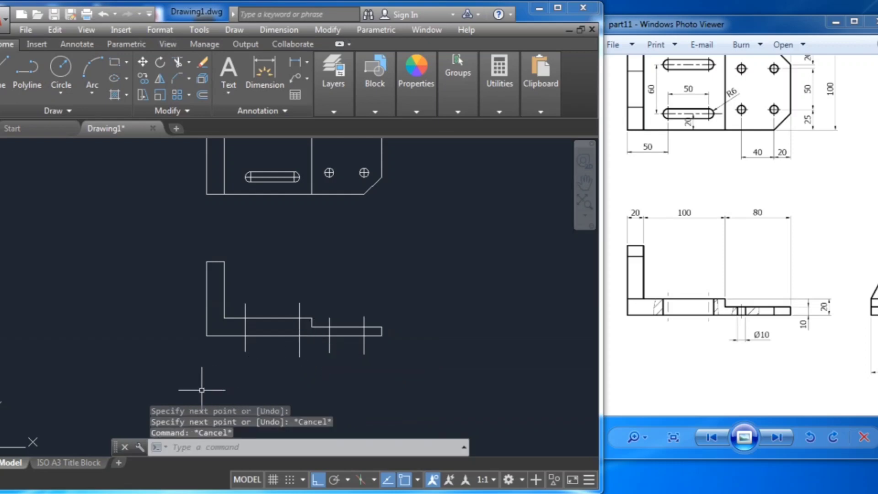
# Step: Trim the ends of the four vertical hole and slot lines that project above the front view's outline
pyautogui.moveTo(186, 369); pyautogui.dragTo(206, 345, button='middle')
pyautogui.scroll(4, 300, 277)
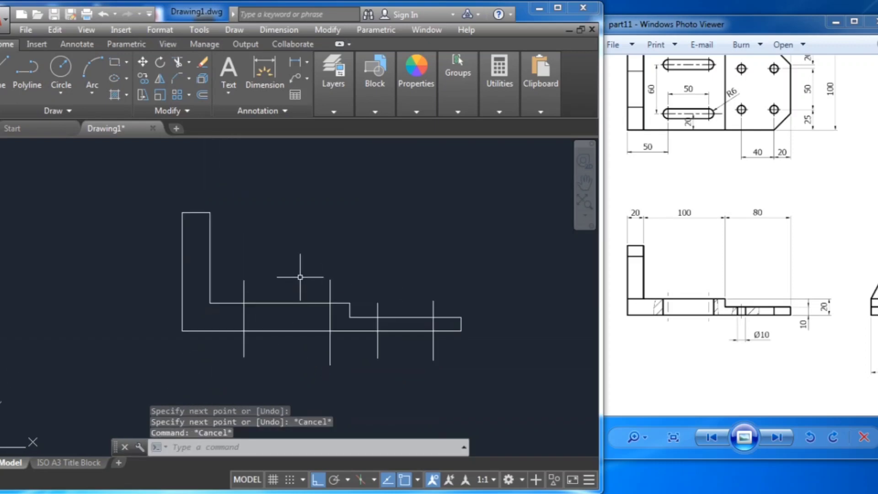
pyautogui.write('tr')
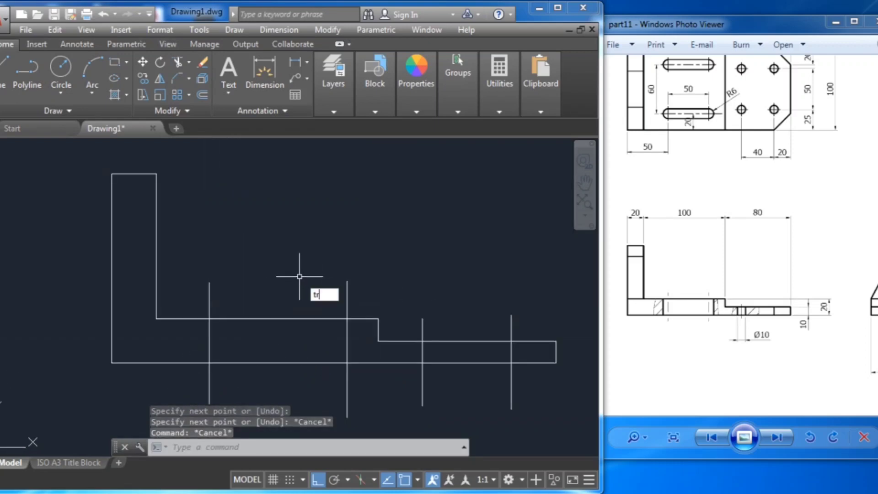
pyautogui.press('Return')
pyautogui.press('Return')
pyautogui.click(207, 300)
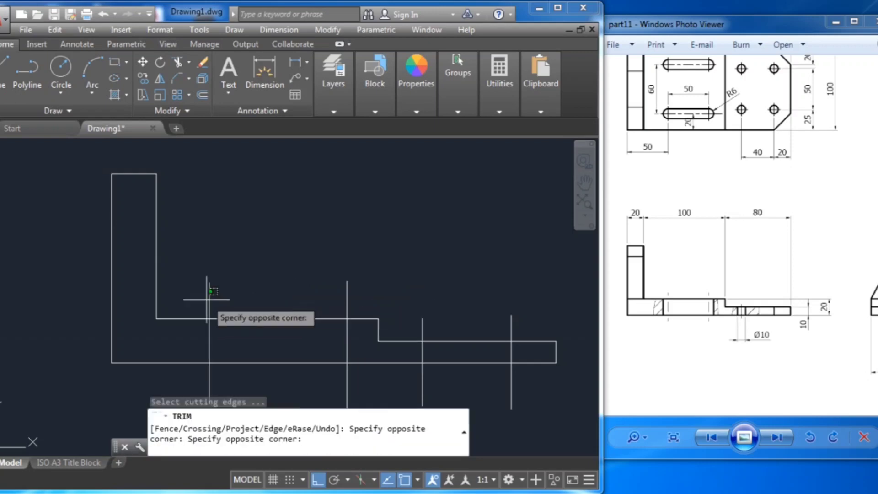
pyautogui.click(429, 300)
pyautogui.click(405, 326)
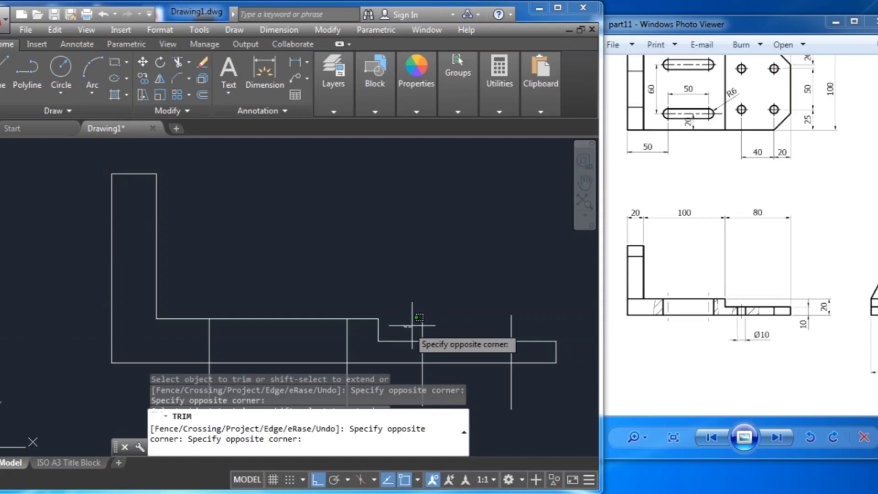
pyautogui.click(524, 328)
# Step: Trim the ends of the four vertical lines that project below the front view's base line
pyautogui.moveTo(515, 310); pyautogui.dragTo(469, 210, button='middle')
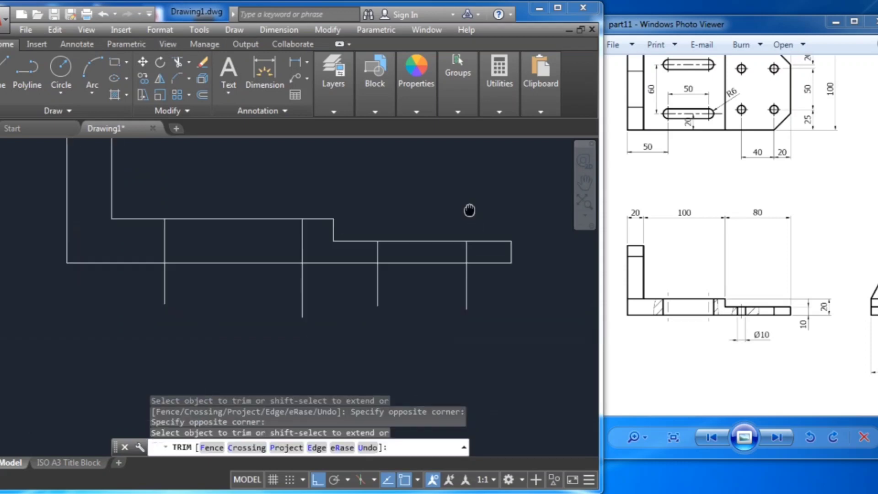
pyautogui.click(127, 276)
pyautogui.click(505, 282)
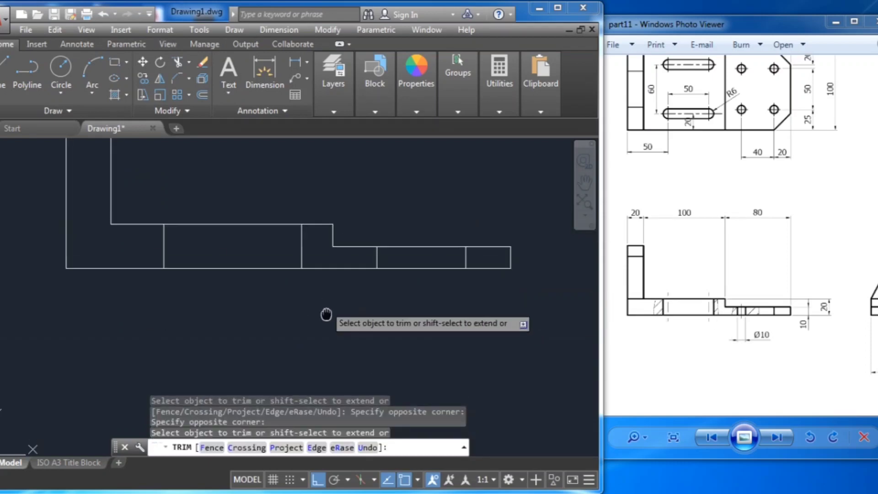
pyautogui.moveTo(325, 314); pyautogui.dragTo(380, 355, button='middle')
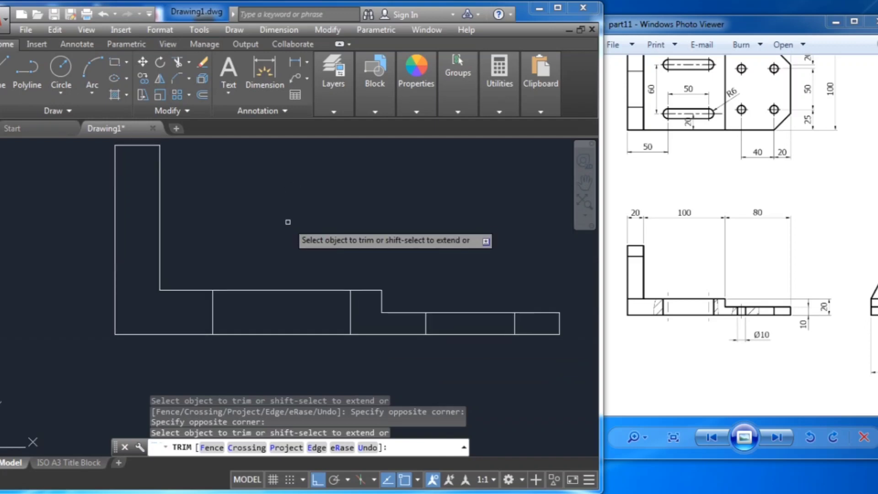
pyautogui.scroll(-2, 288, 222)
pyautogui.moveTo(278, 218); pyautogui.dragTo(243, 285, button='middle')
pyautogui.scroll(-2, 245, 288)
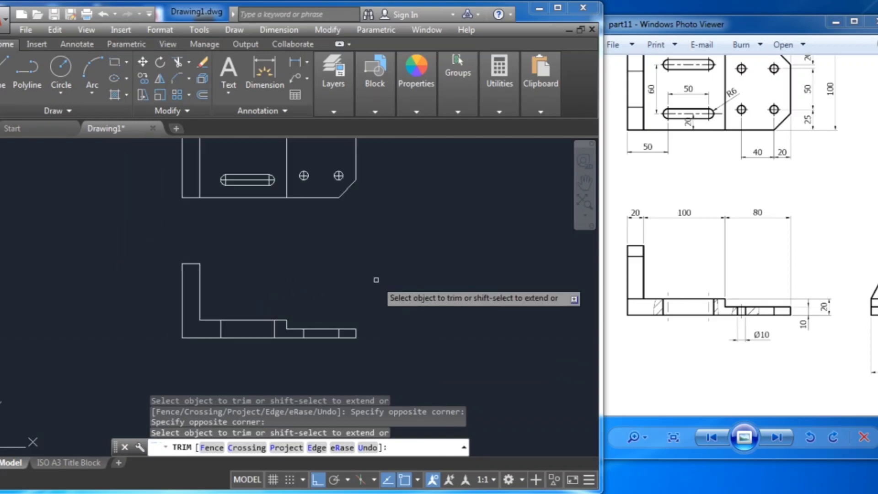
pyautogui.moveTo(290, 241); pyautogui.dragTo(294, 283, button='middle')
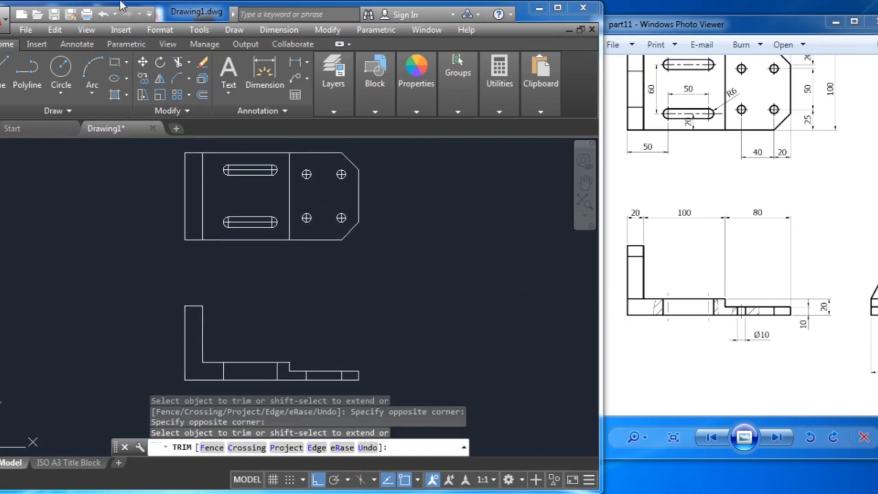
pyautogui.press('Escape')
# Step: Add a quick dimension of the top view's left edge, with its dimension line just beyond the plate's right edge
pyautogui.click(259, 29)
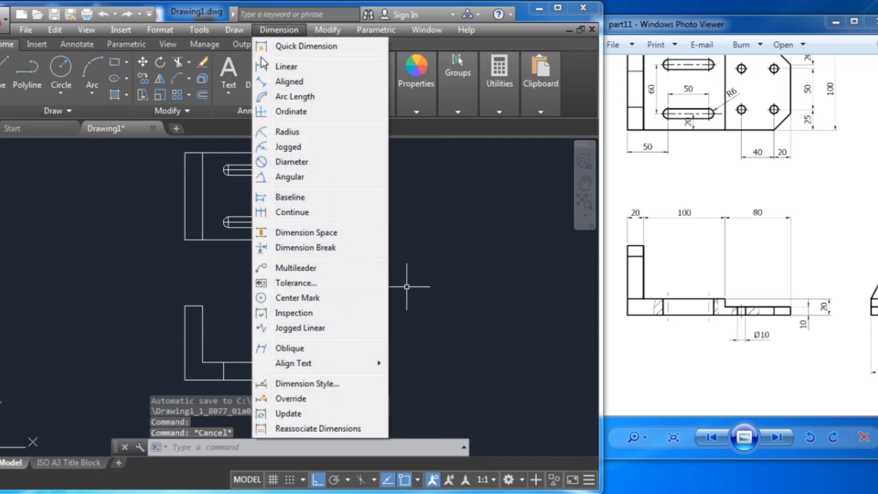
pyautogui.click(287, 46)
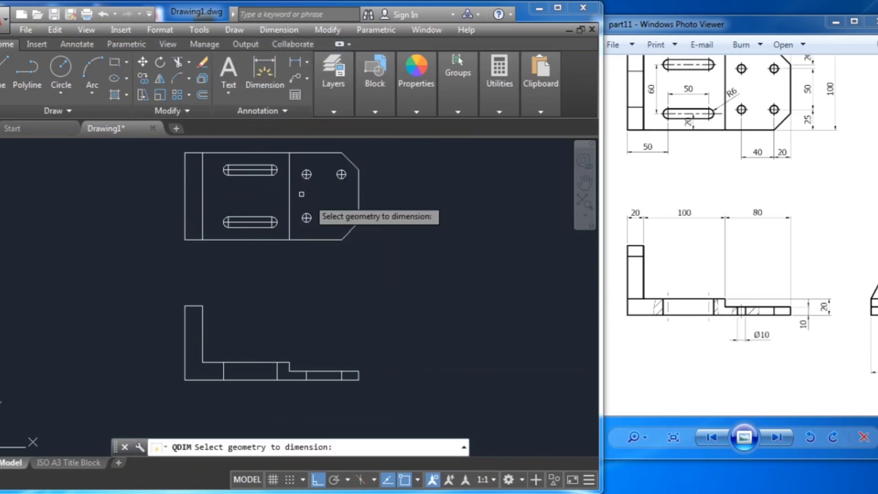
pyautogui.moveTo(338, 218); pyautogui.dragTo(332, 263, button='middle')
pyautogui.click(178, 240)
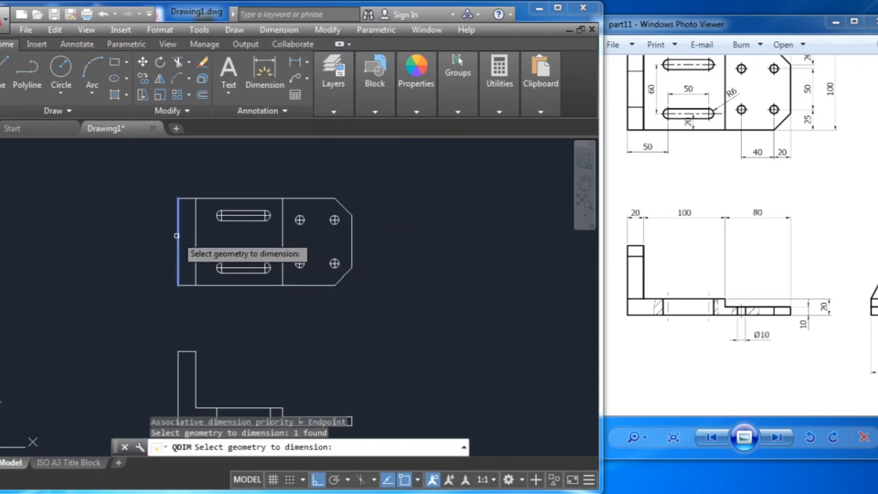
pyautogui.press('Return')
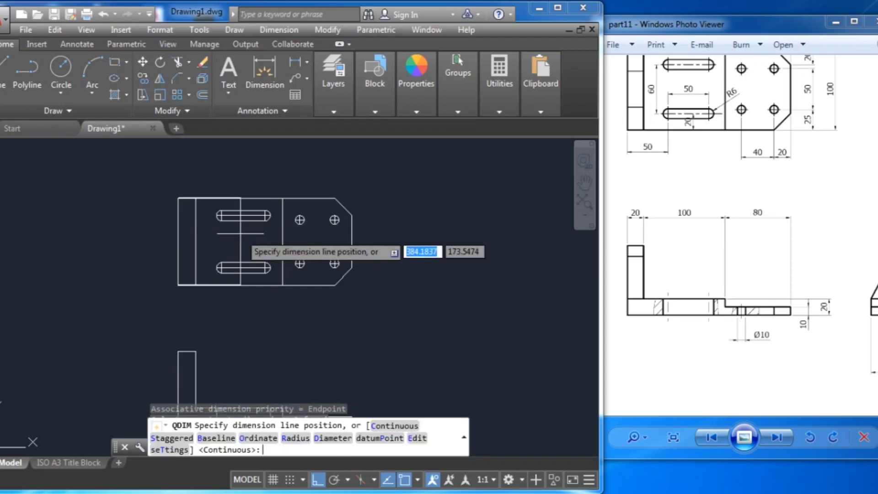
pyautogui.click(370, 246)
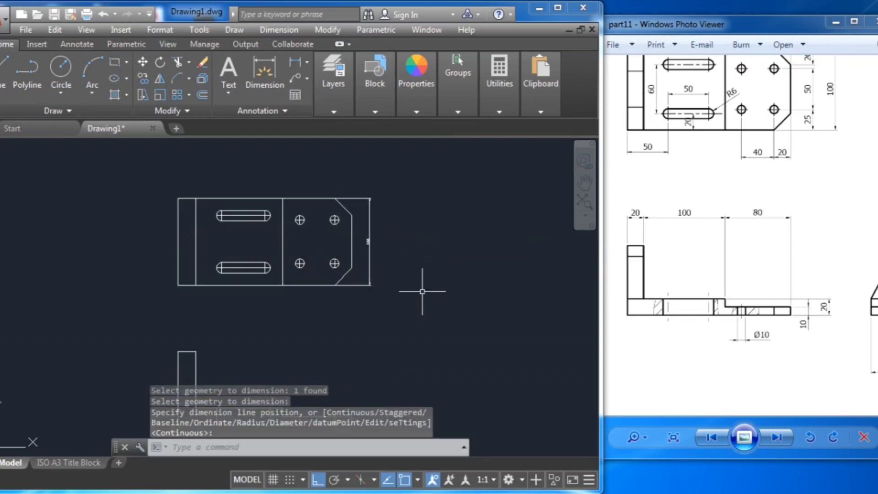
# Step: Add a quick dimension for the horizontal spacing of the two lower holes' vertical centre lines, placed below the top view
pyautogui.moveTo(286, 257); pyautogui.dragTo(300, 255, button='middle')
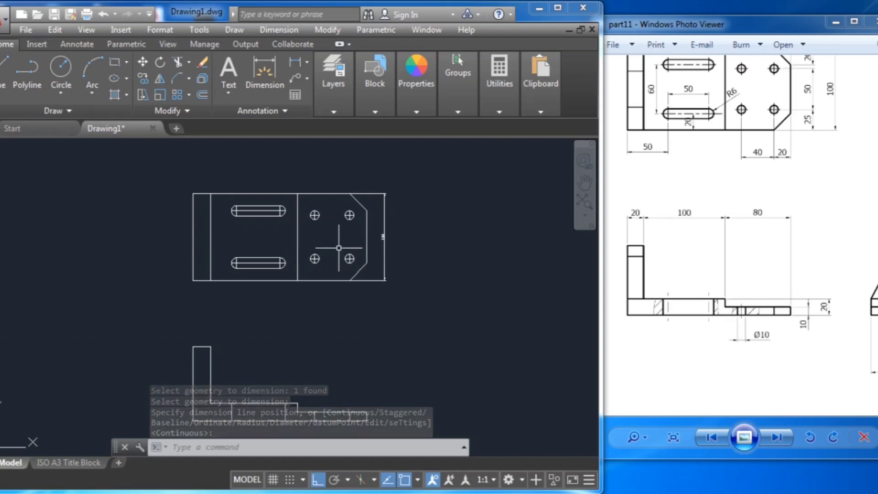
pyautogui.press('Return')
pyautogui.scroll(8, 353, 251)
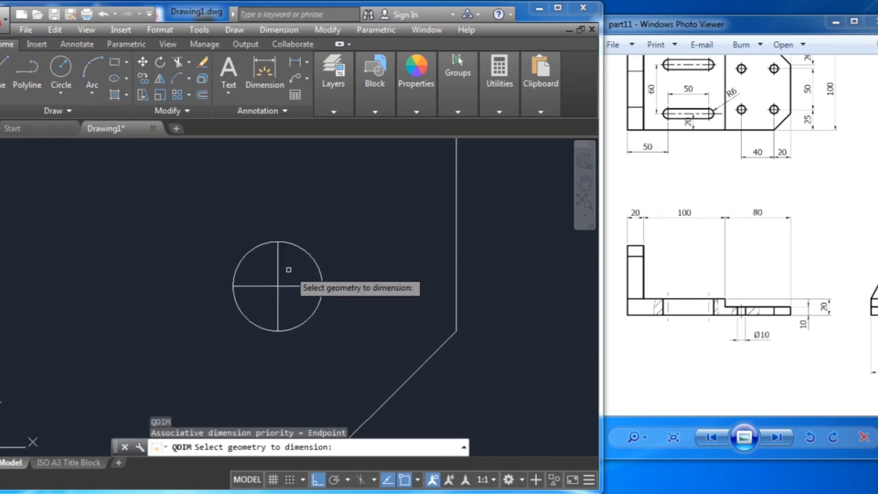
pyautogui.click(280, 270)
pyautogui.scroll(-5, 280, 270)
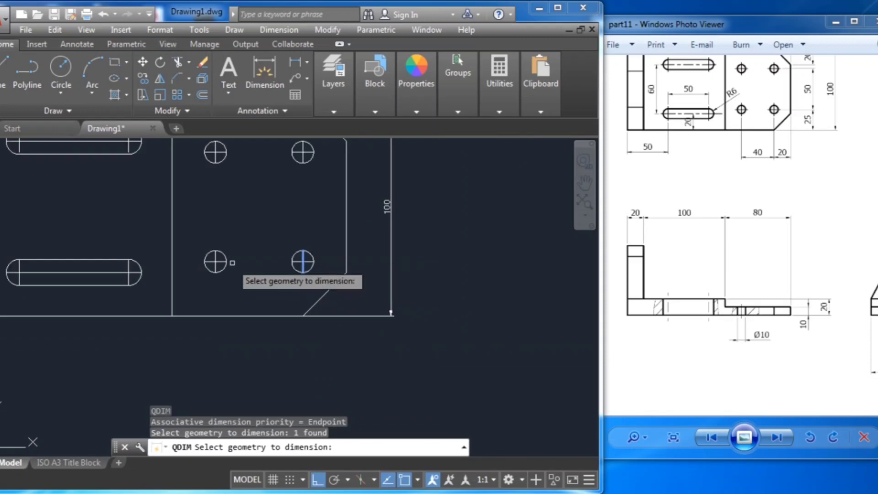
pyautogui.click(215, 259)
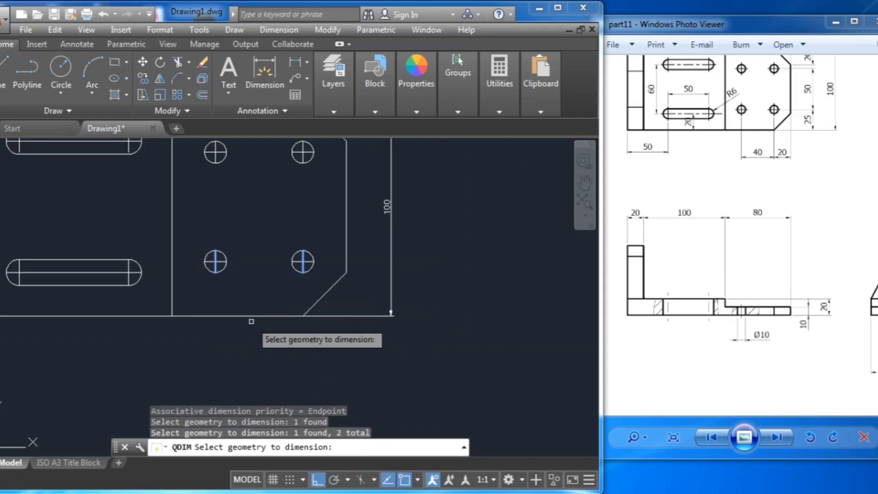
pyautogui.press('Return')
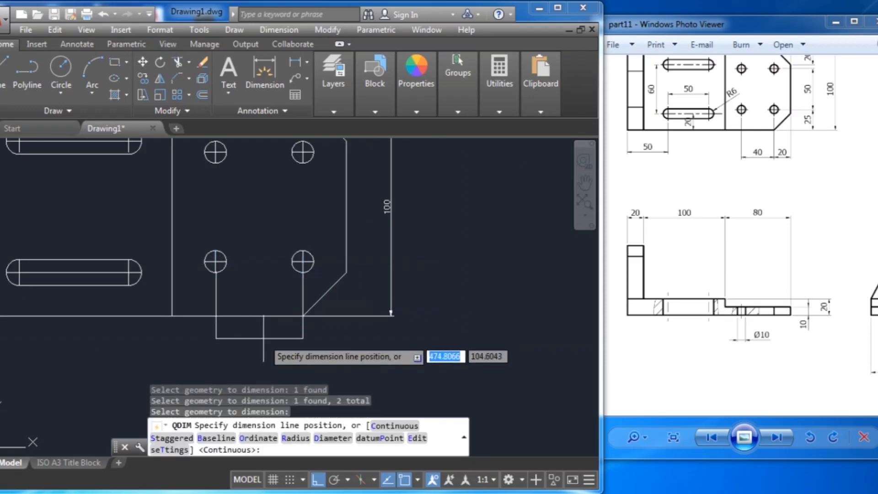
pyautogui.click(264, 339)
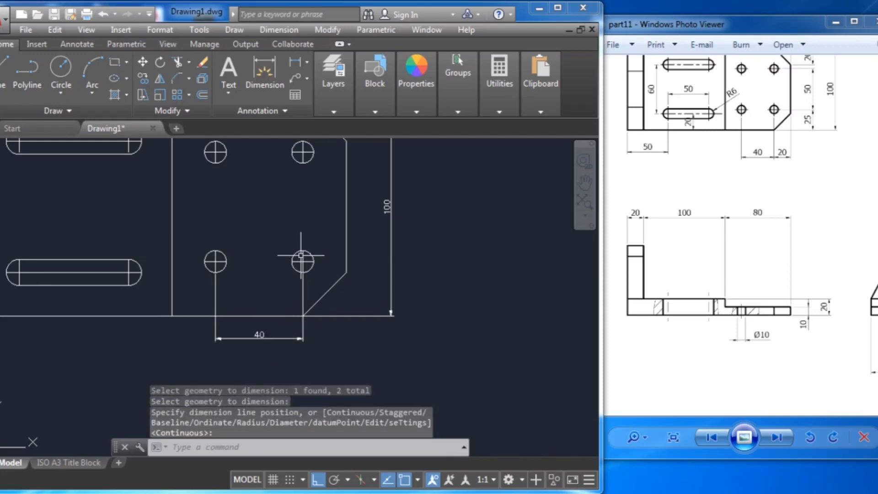
# Step: Dimension the horizontal distance from the lower right hole's centre line to the plate's right edge, in line with the hole spacing dimension
pyautogui.press('Return')
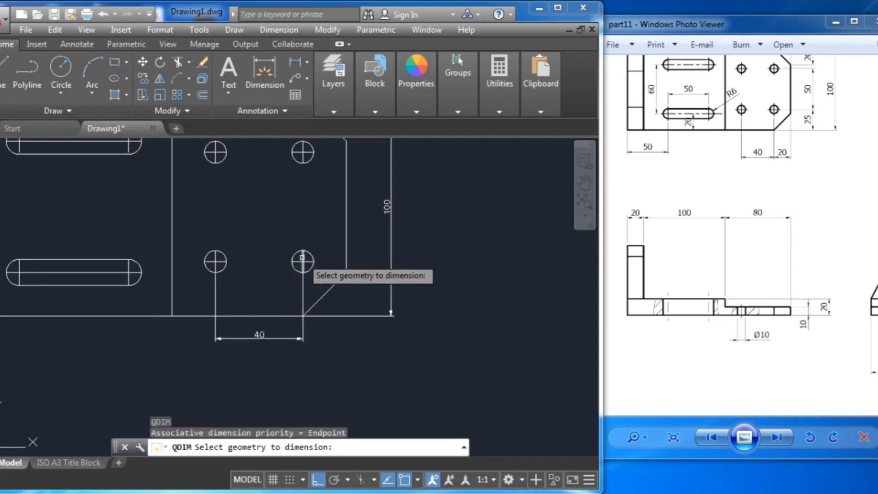
pyautogui.click(302, 258)
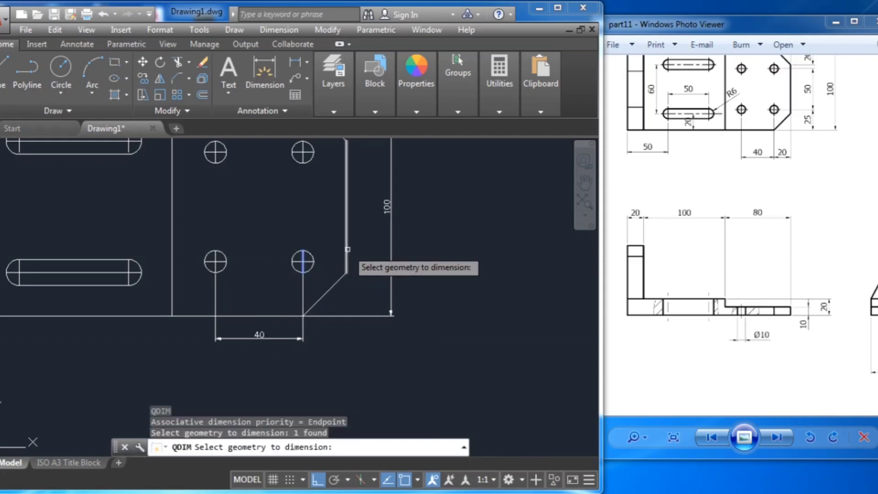
pyautogui.click(347, 249)
pyautogui.press('Return')
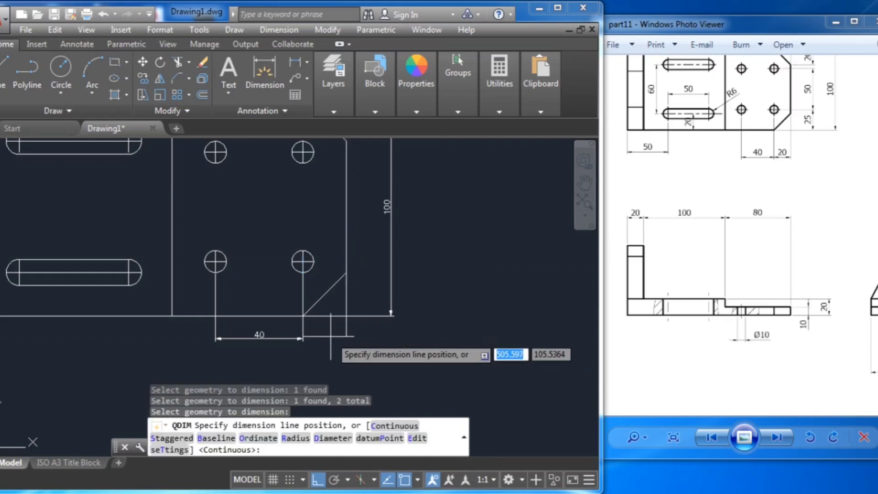
pyautogui.click(331, 338)
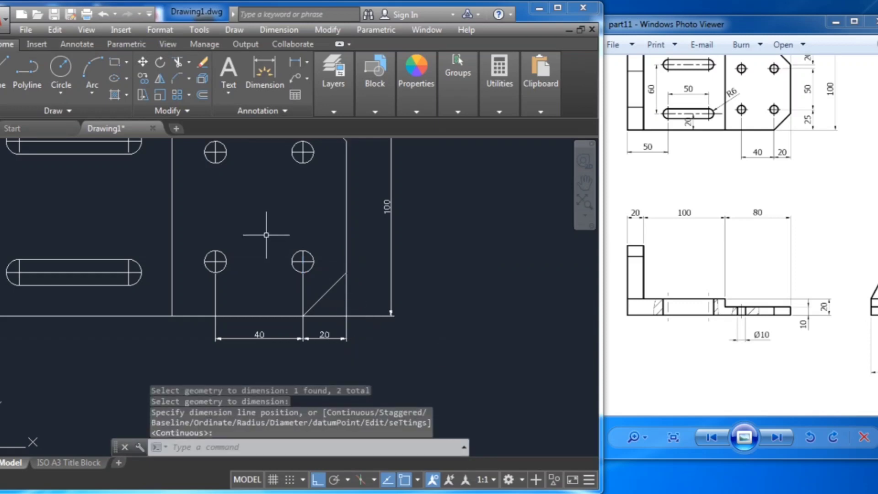
# Step: Add a quick dimension from the top view's bottom edge to the lower right hole's centre, placed just beyond the right edge
pyautogui.moveTo(266, 234)
pyautogui.mouseDown(button='middle')
pyautogui.moveTo(253, 284)
pyautogui.moveTo(225, 253)
pyautogui.mouseUp(button='middle')
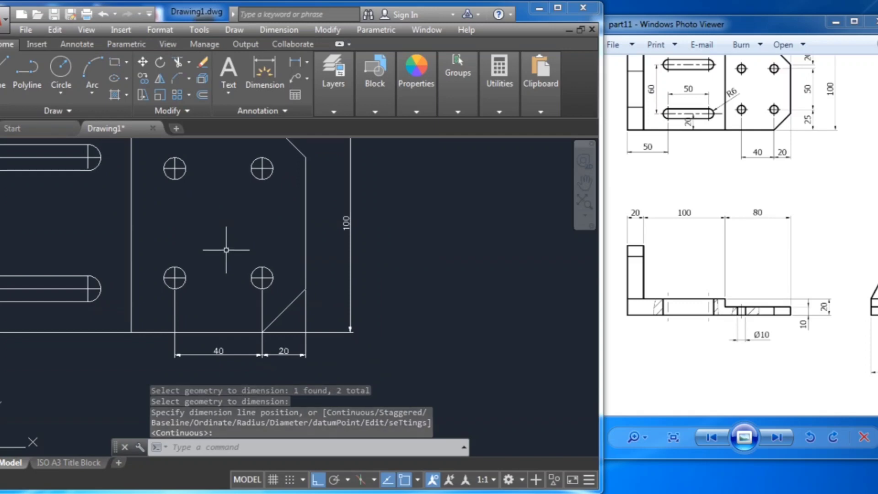
pyautogui.press('Return')
pyautogui.click(234, 333)
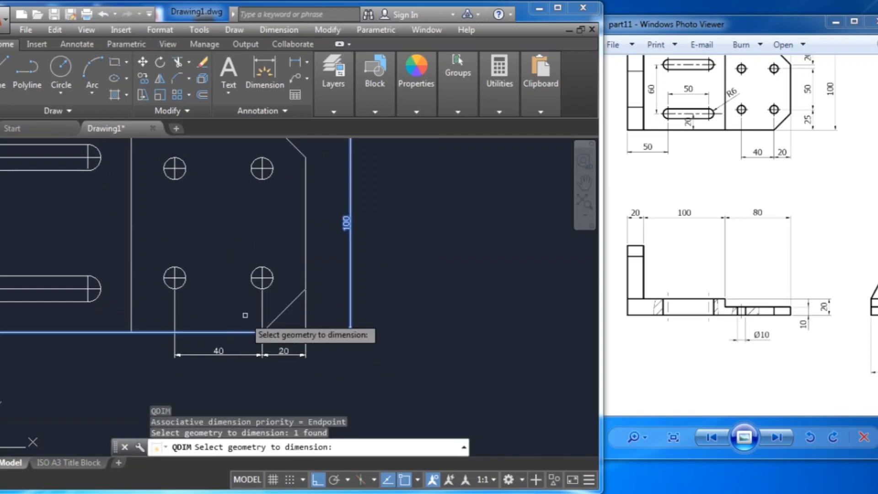
pyautogui.click(270, 277)
pyautogui.press('Return')
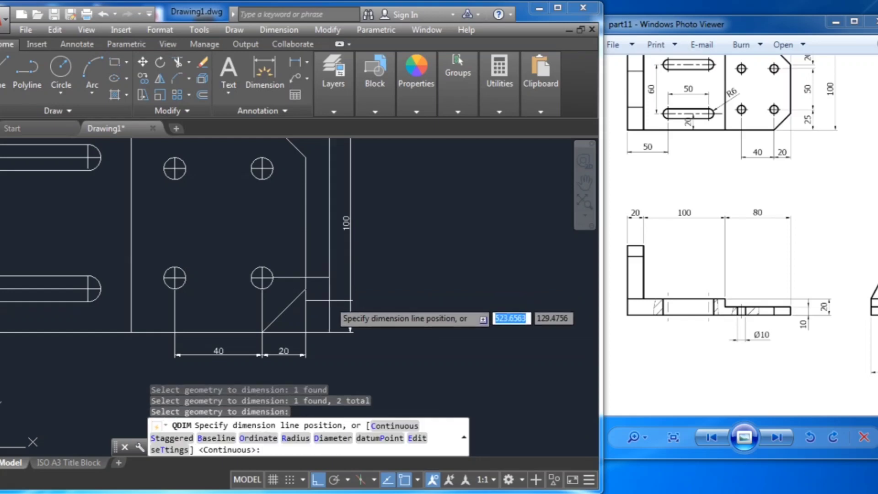
pyautogui.click(329, 320)
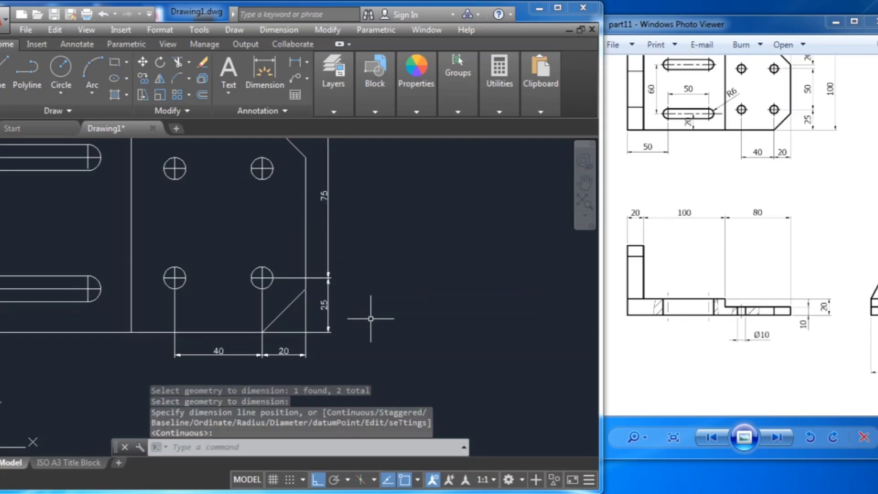
# Step: Dimension the vertical spacing between the two right holes' centre lines, placed outside the other vertical dimensions
pyautogui.moveTo(385, 277)
pyautogui.mouseDown(button='middle')
pyautogui.moveTo(395, 302)
pyautogui.moveTo(373, 242)
pyautogui.mouseUp(button='middle')
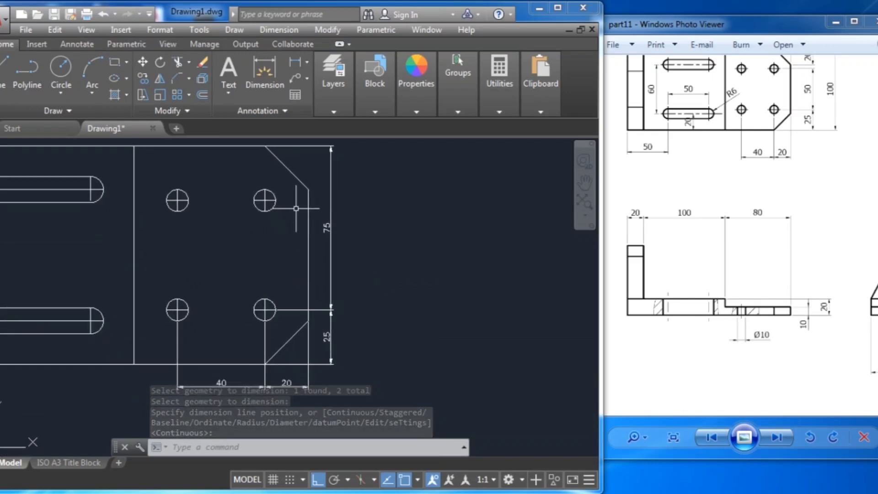
pyautogui.moveTo(272, 217)
pyautogui.mouseDown(button='middle')
pyautogui.moveTo(263, 225)
pyautogui.moveTo(284, 264)
pyautogui.moveTo(243, 261)
pyautogui.moveTo(239, 280)
pyautogui.mouseUp(button='middle')
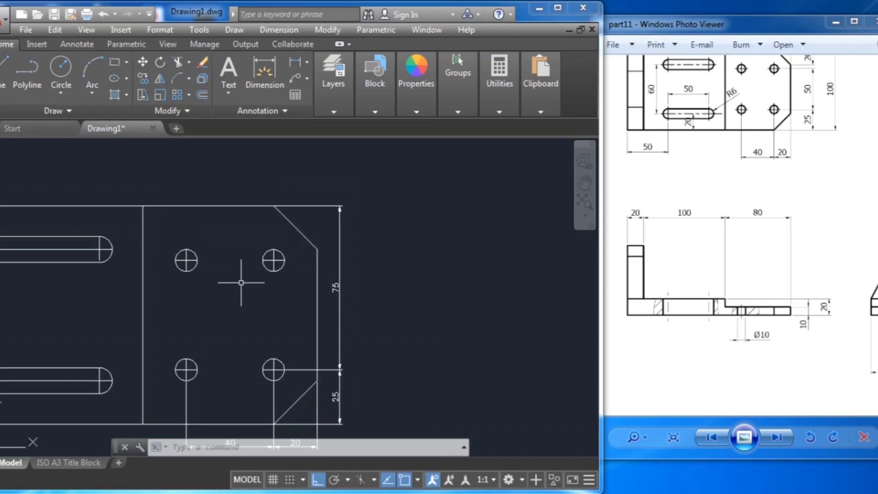
pyautogui.write('qdim')
pyautogui.press('Return')
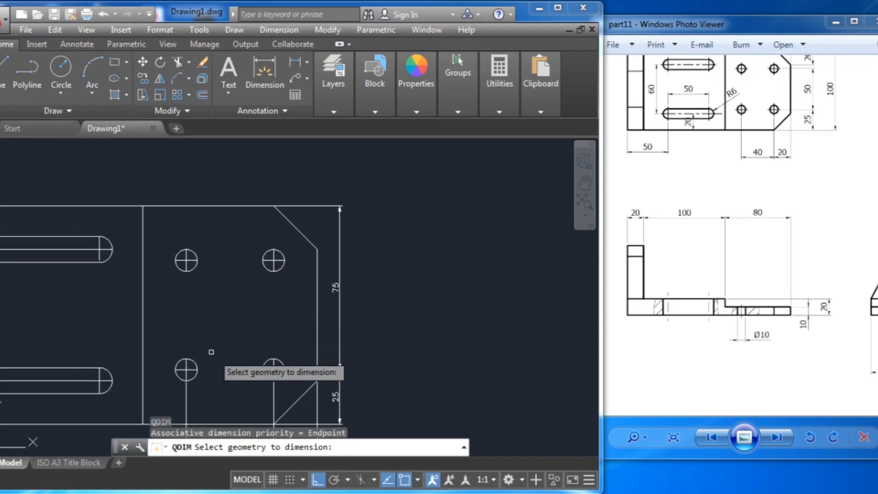
pyautogui.click(267, 367)
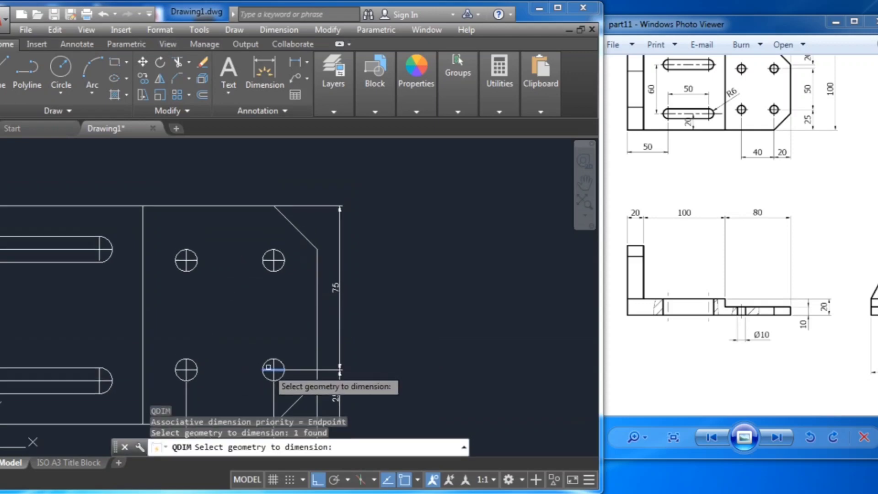
pyautogui.click(267, 260)
pyautogui.press('Return')
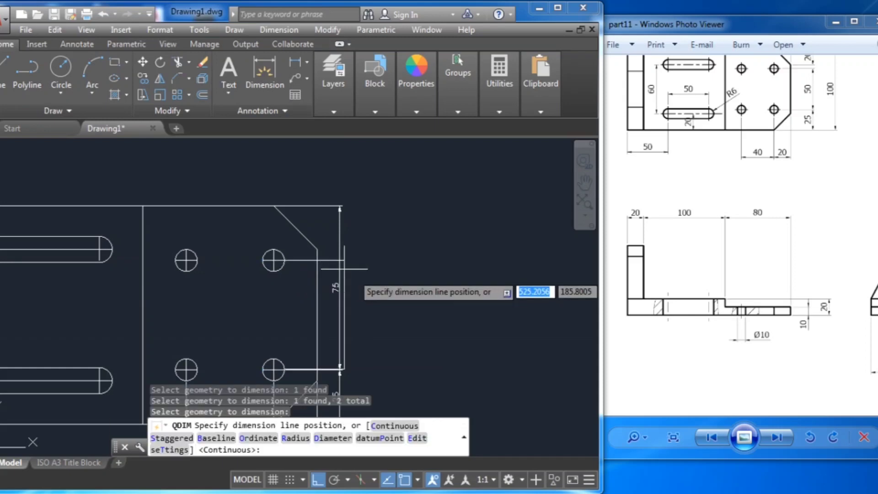
pyautogui.click(371, 297)
# Step: Add a quick dimension for the lower slot's length between its two vertical centre lines, placed just below the slot
pyautogui.moveTo(230, 290)
pyautogui.mouseDown(button='middle')
pyautogui.moveTo(241, 284)
pyautogui.moveTo(247, 250)
pyautogui.moveTo(240, 264)
pyautogui.moveTo(303, 255)
pyautogui.moveTo(352, 229)
pyautogui.mouseUp(button='middle')
pyautogui.press('Return')
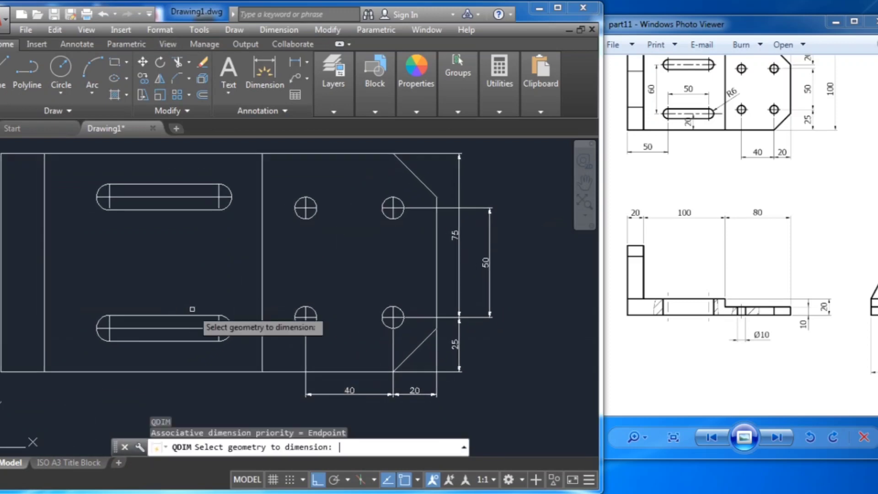
pyautogui.click(218, 321)
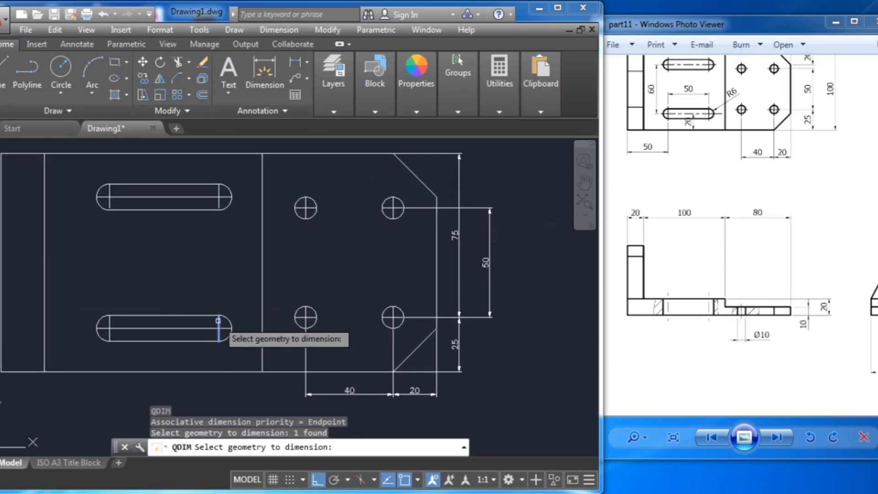
pyautogui.click(110, 320)
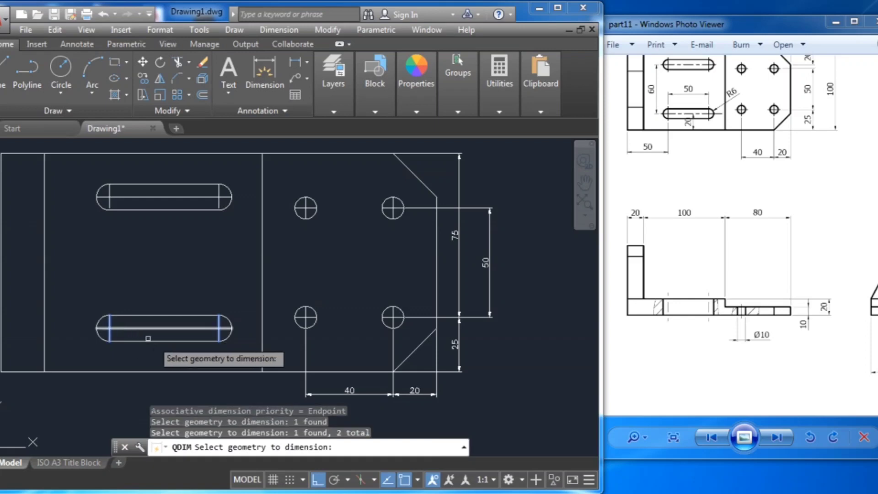
pyautogui.press('Return')
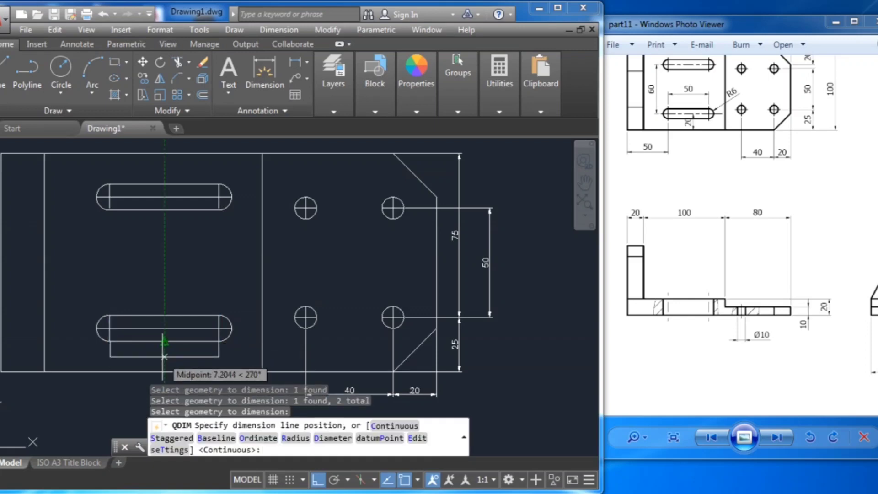
pyautogui.click(165, 355)
pyautogui.moveTo(163, 294)
pyautogui.mouseDown(button='middle')
pyautogui.moveTo(160, 302)
pyautogui.moveTo(176, 255)
pyautogui.mouseUp(button='middle')
pyautogui.press('Return')
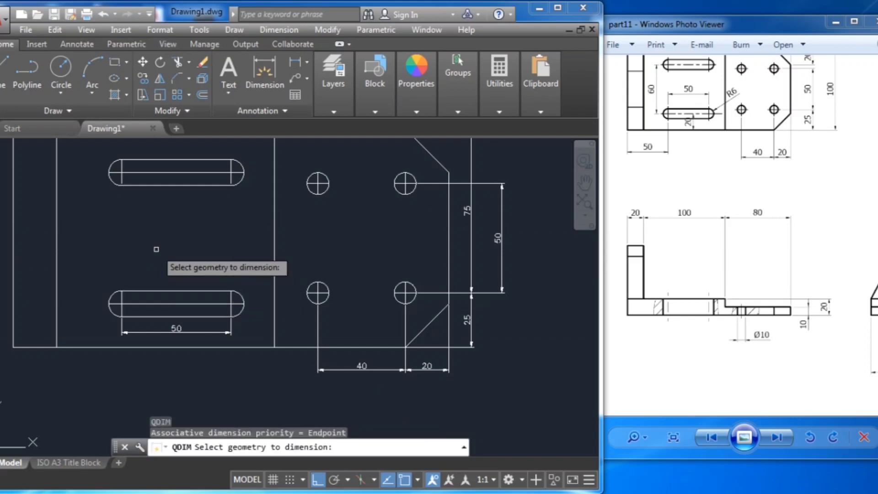
pyautogui.moveTo(153, 249); pyautogui.dragTo(150, 270, button='middle')
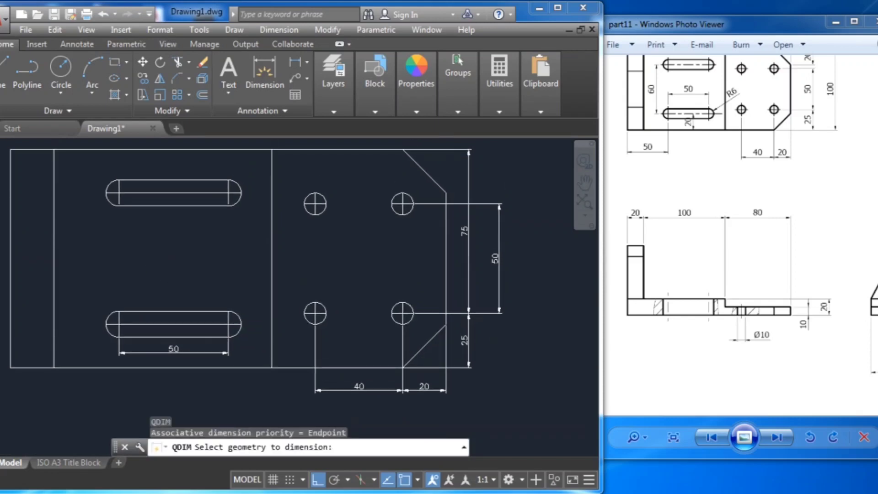
pyautogui.click(144, 193)
pyautogui.click(159, 322)
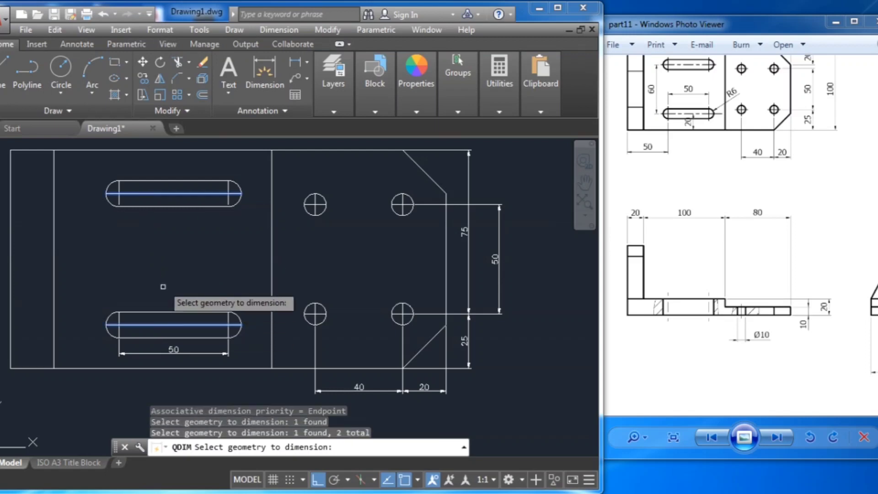
pyautogui.press('Return')
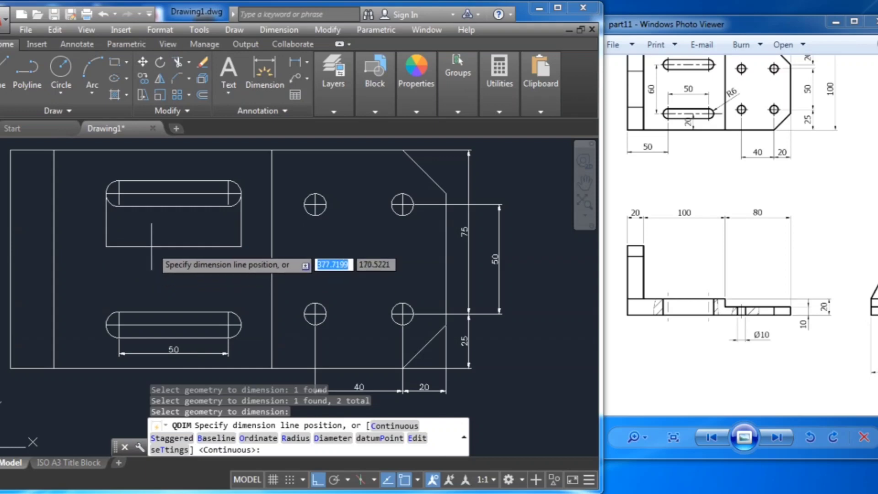
pyautogui.press('Escape')
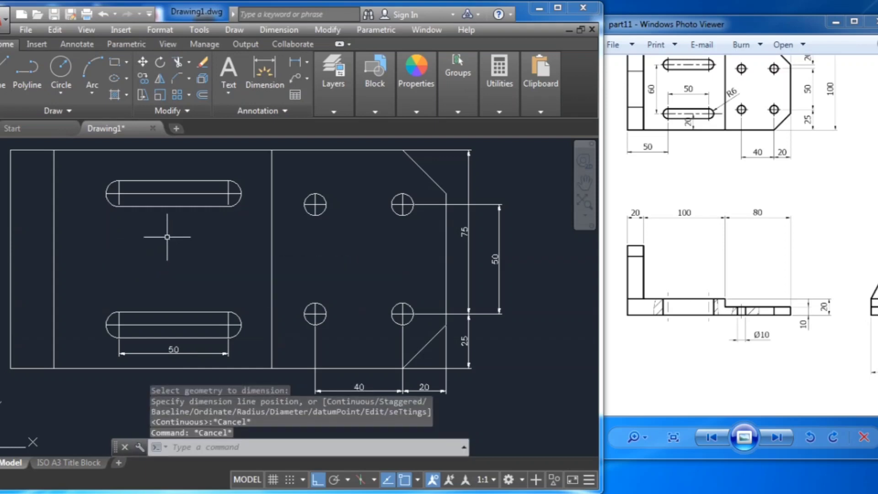
pyautogui.press('Return')
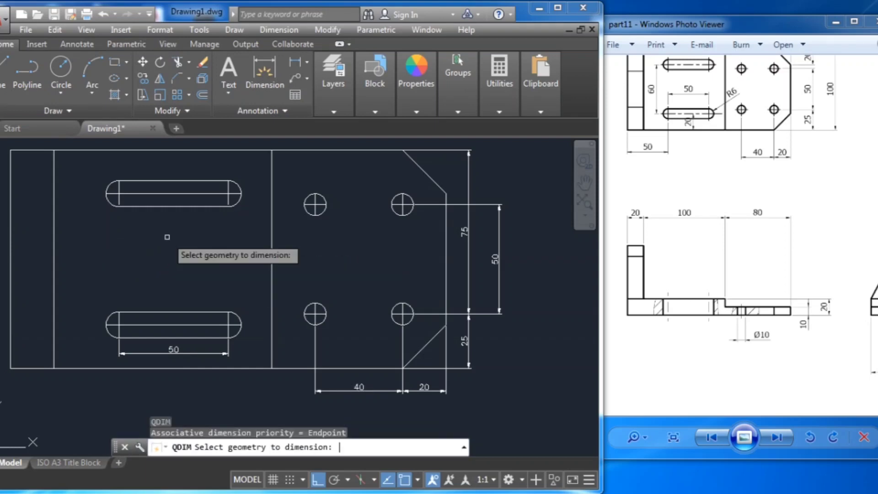
pyautogui.click(158, 194)
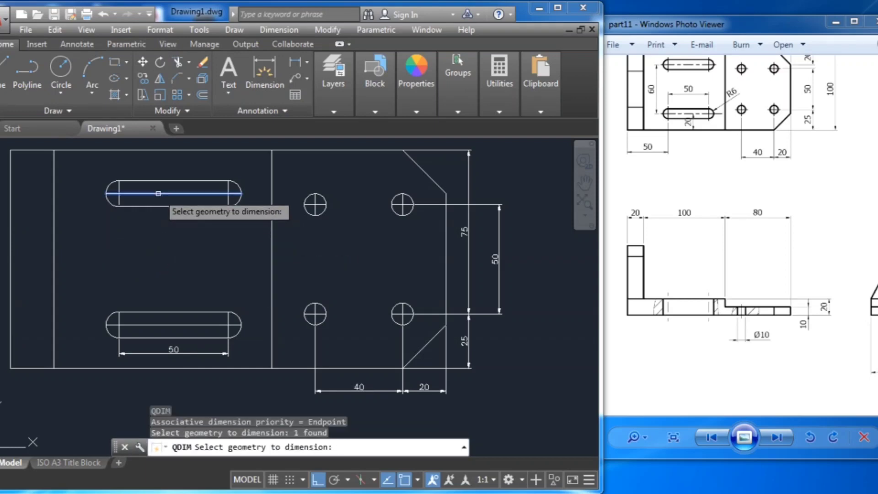
pyautogui.click(159, 325)
pyautogui.press('Return')
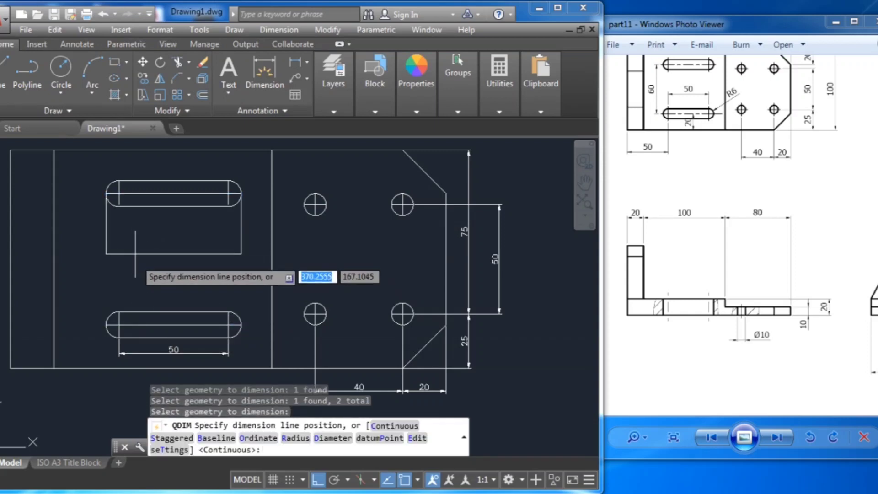
pyautogui.press('Escape')
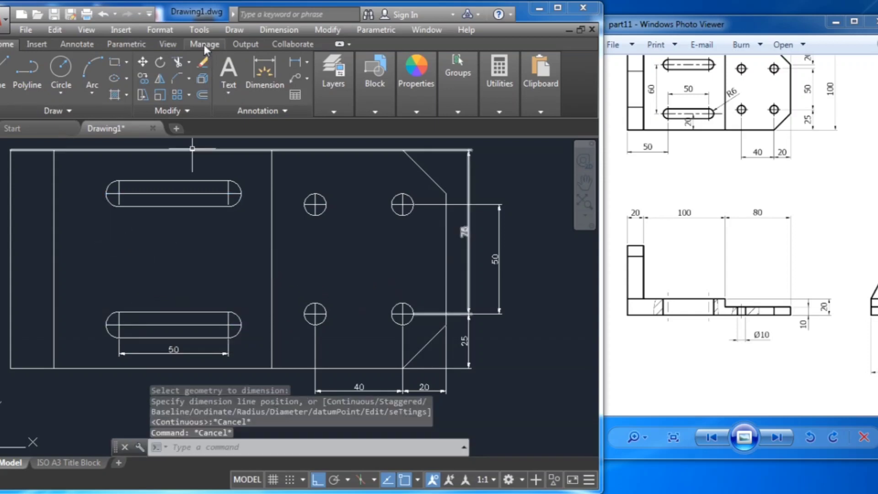
# Step: Add a linear dimension for the vertical spacing between the two slots' horizontal centre lines, placed just beyond the slots' left ends
pyautogui.click(260, 31)
pyautogui.click(274, 65)
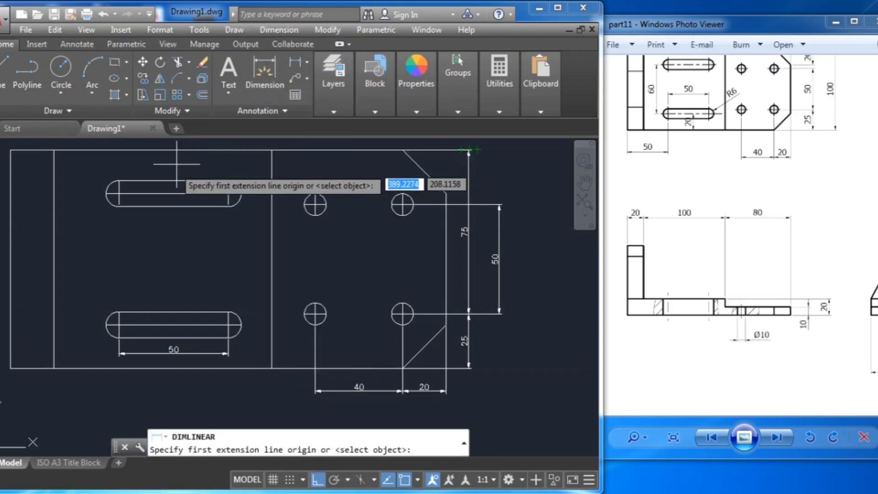
pyautogui.click(174, 193)
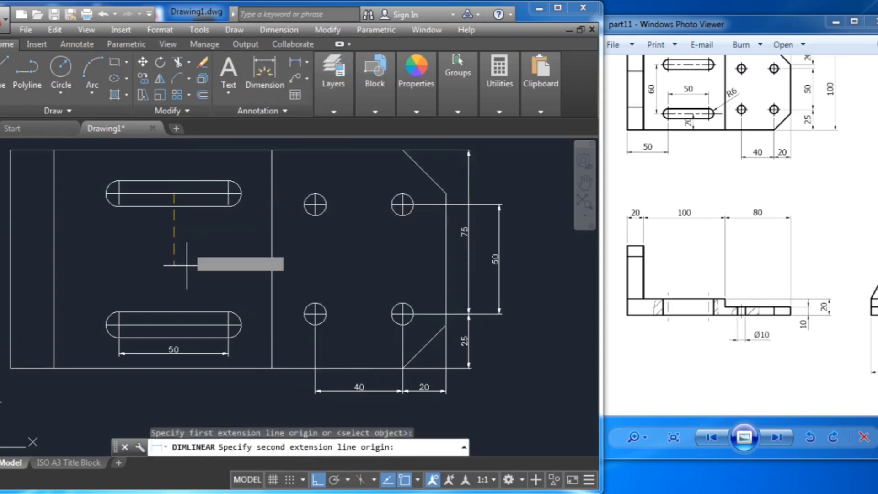
pyautogui.click(187, 323)
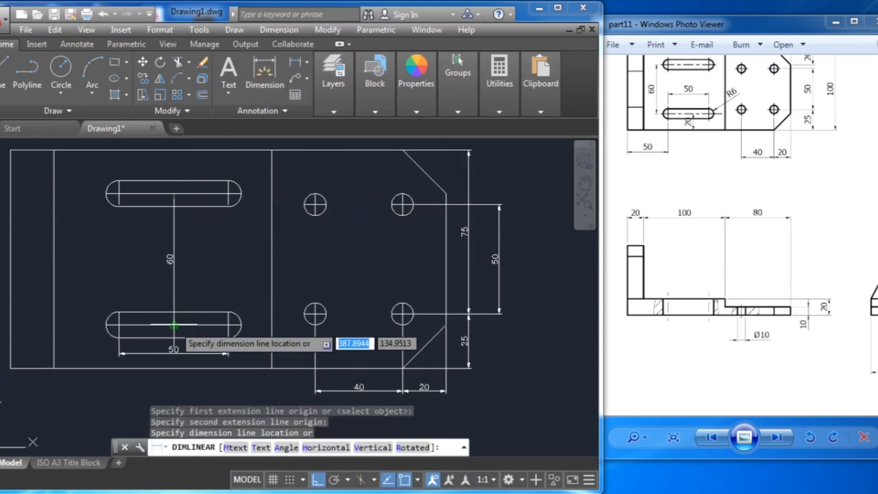
pyautogui.click(91, 283)
# Step: Add a linear dimension for the top view's overall height, placed just outside its left edge
pyautogui.moveTo(105, 229)
pyautogui.mouseDown(button='middle')
pyautogui.moveTo(123, 265)
pyautogui.moveTo(165, 251)
pyautogui.mouseUp(button='middle')
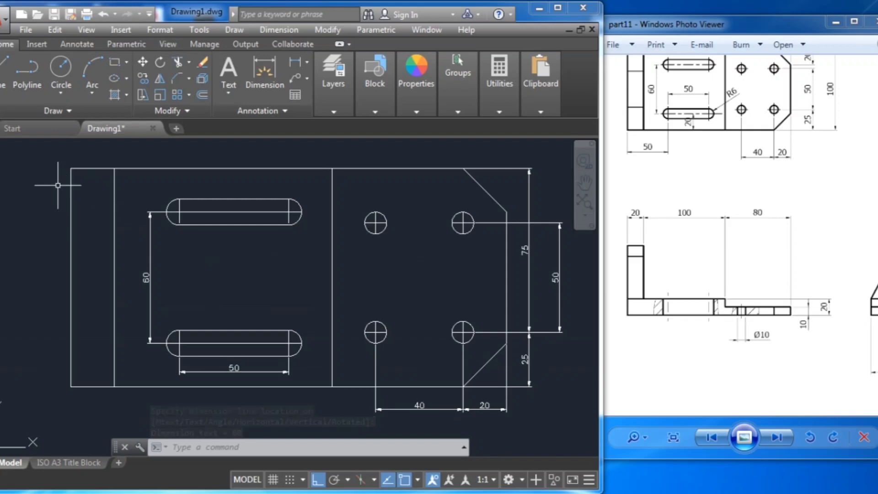
pyautogui.click(278, 29)
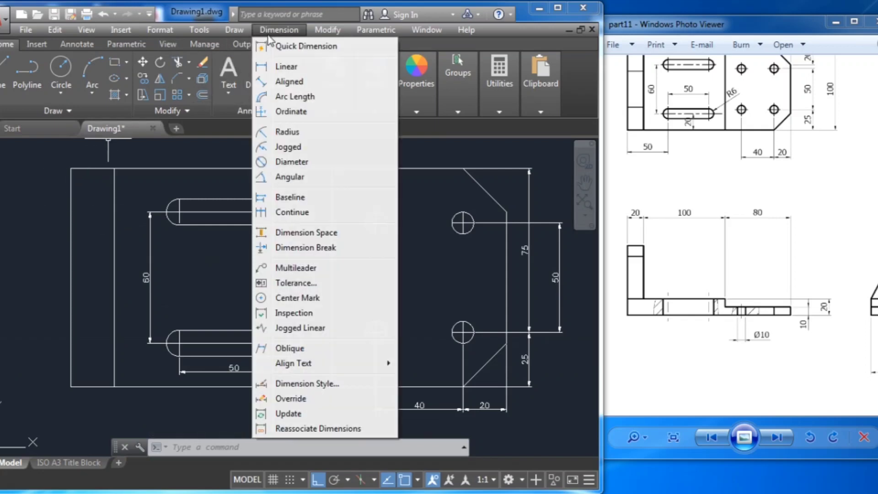
pyautogui.click(283, 66)
pyautogui.click(70, 168)
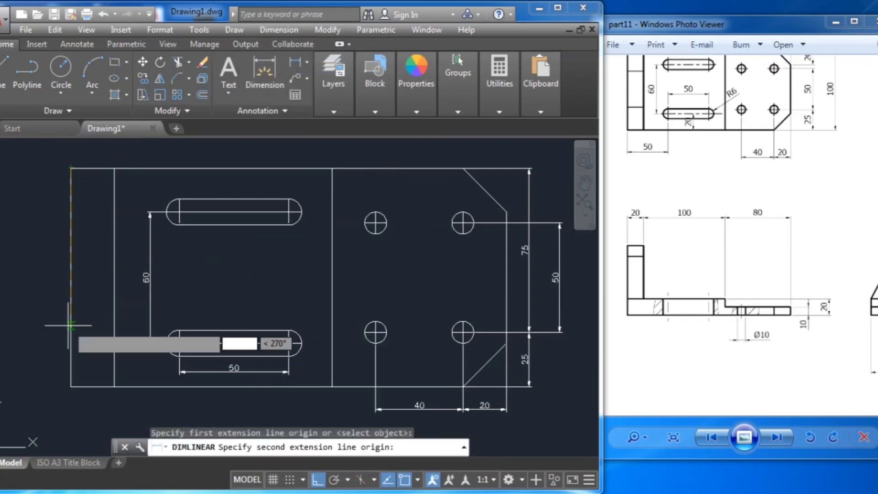
pyautogui.click(71, 386)
pyautogui.click(51, 279)
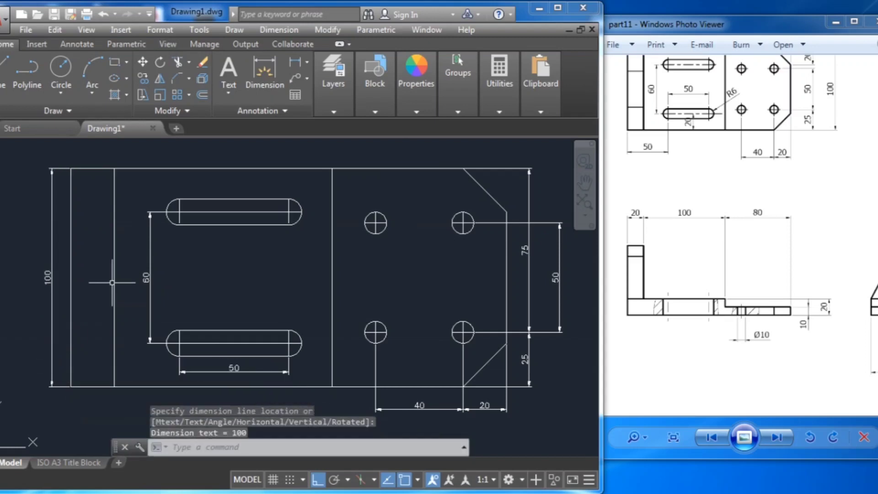
# Step: Add a radius dimension to the upper slot's right end arc, placed diagonally above the slot
pyautogui.scroll(-4, 112, 282)
pyautogui.scroll(4, 137, 292)
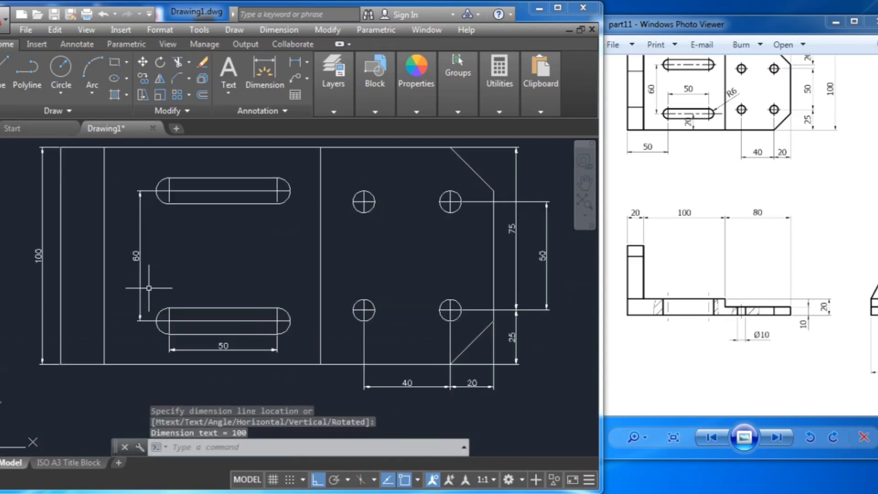
pyautogui.moveTo(188, 282)
pyautogui.mouseDown(button='middle')
pyautogui.moveTo(147, 295)
pyautogui.moveTo(143, 310)
pyautogui.mouseUp(button='middle')
pyautogui.click(259, 29)
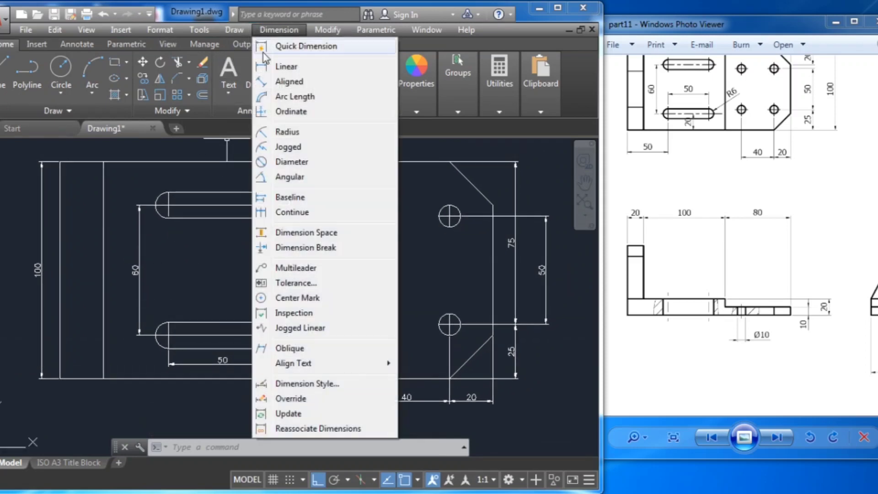
pyautogui.click(283, 132)
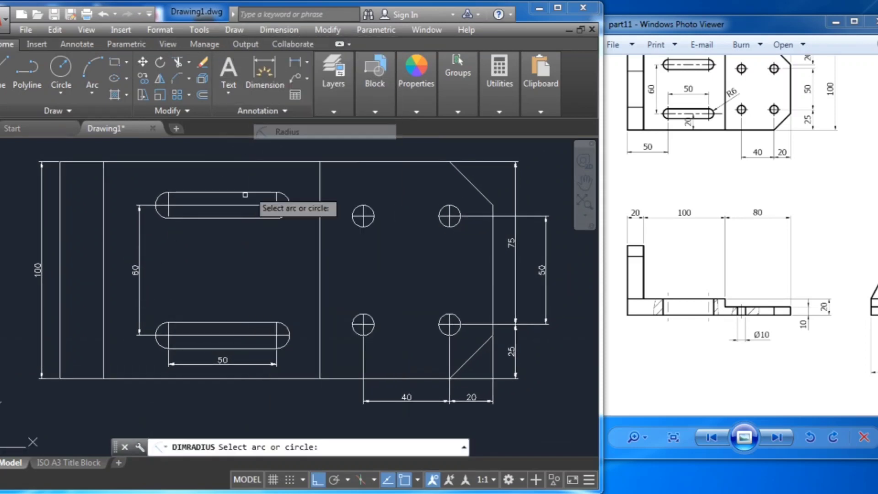
pyautogui.click(286, 197)
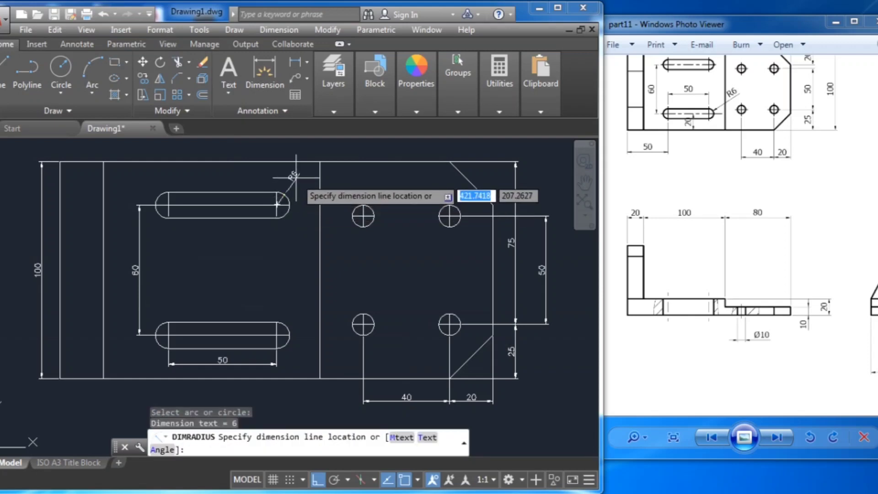
pyautogui.click(296, 176)
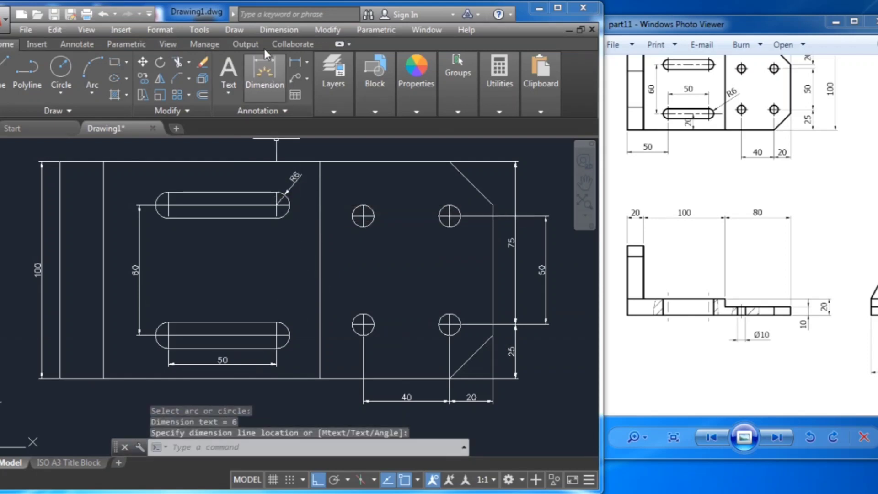
# Step: Add a radius dimension to the lower slot's right end arc, placed diagonally above that slot
pyautogui.click(272, 30)
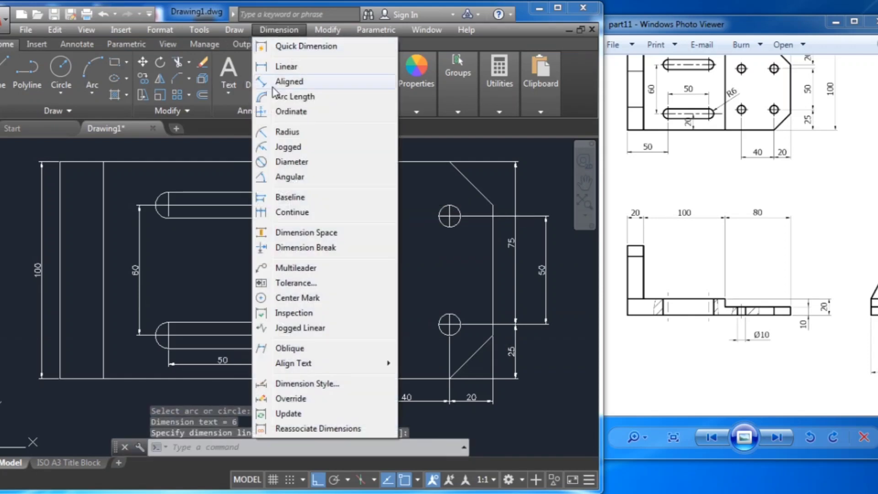
pyautogui.click(280, 133)
pyautogui.click(284, 323)
pyautogui.click(298, 299)
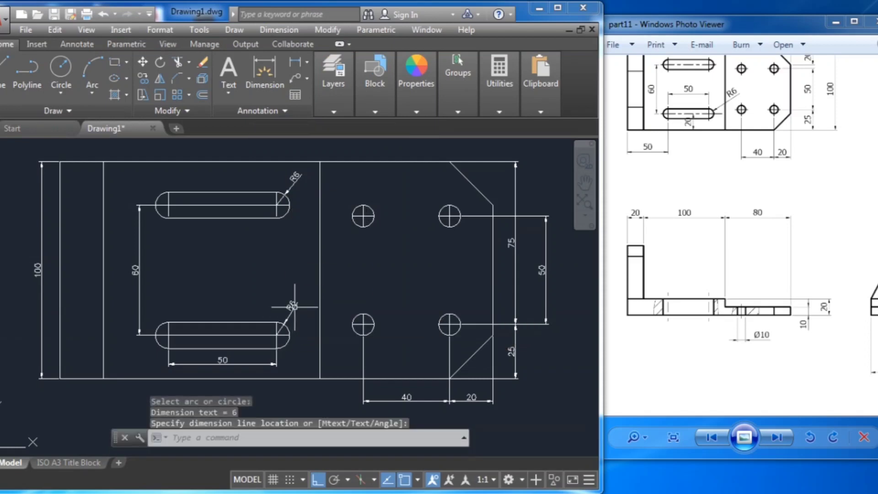
# Step: Add a diameter dimension to the upper left hole, placed diagonally above and to the right of it
pyautogui.click(279, 30)
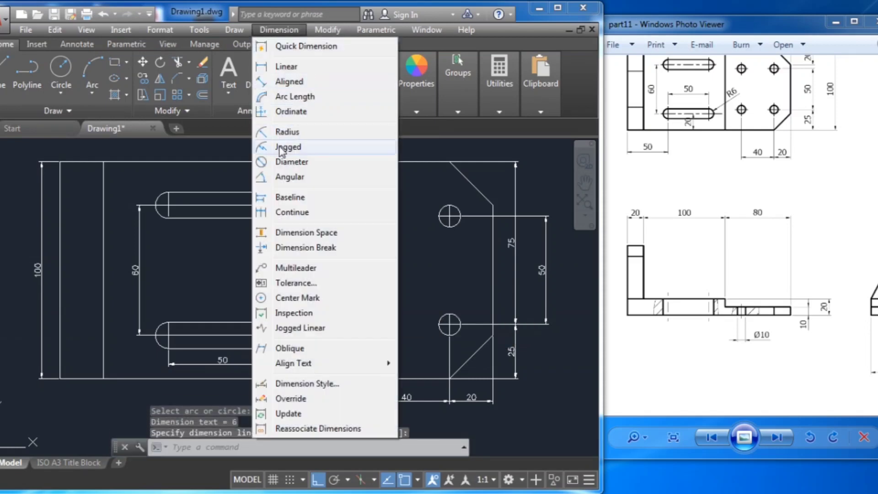
pyautogui.click(283, 162)
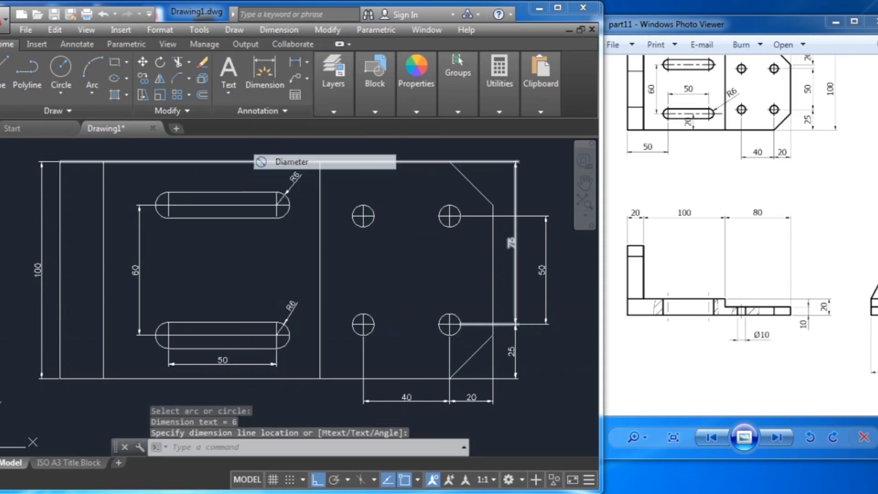
pyautogui.click(363, 216)
pyautogui.click(389, 194)
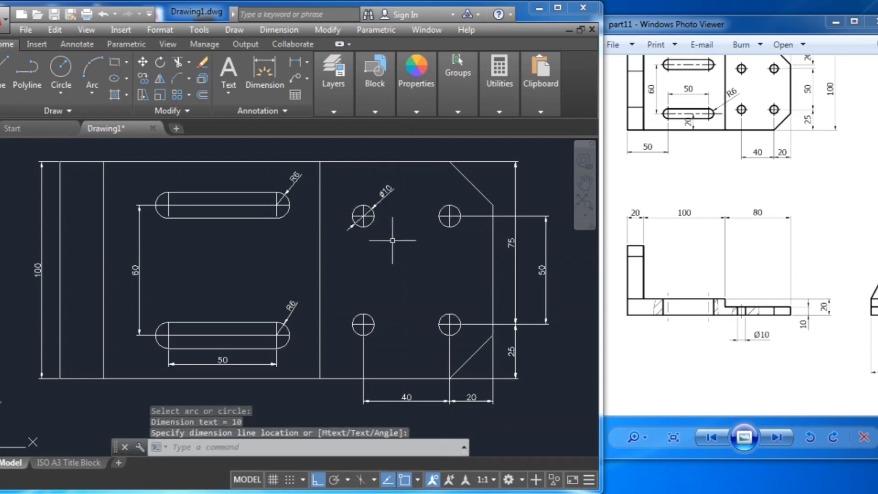
# Step: Add a diameter dimension to the lower left hole, placed diagonally above and to the right of it
pyautogui.moveTo(393, 241); pyautogui.dragTo(390, 249, button='middle')
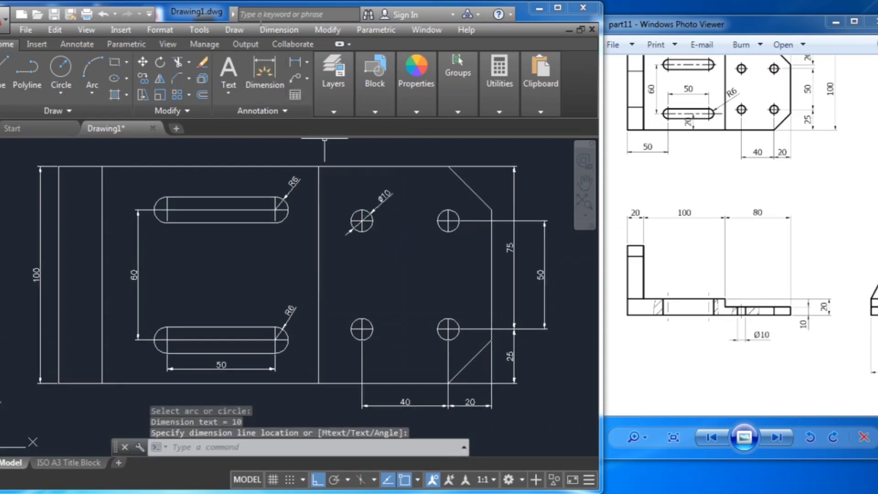
pyautogui.click(279, 29)
pyautogui.click(284, 162)
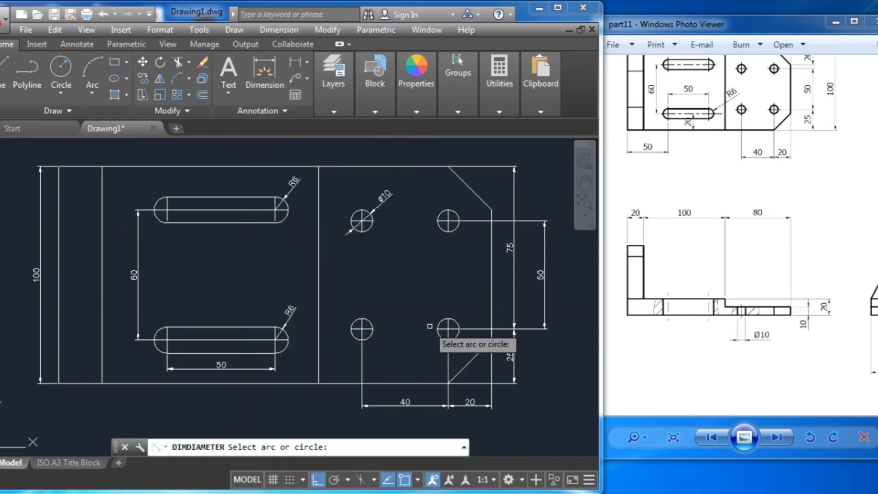
pyautogui.click(362, 329)
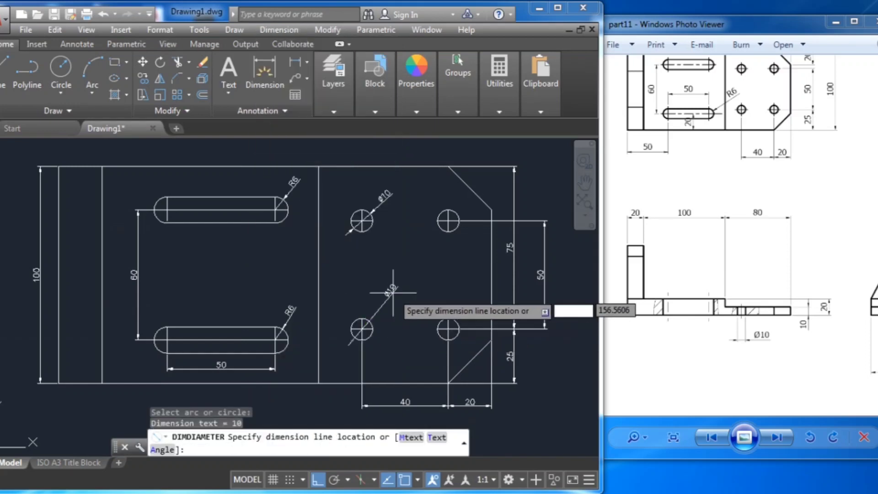
pyautogui.click(388, 296)
# Step: Add a linear dimension to the width of the narrow left strip in the top view, placed just below its bottom edge
pyautogui.moveTo(358, 329); pyautogui.dragTo(373, 196, button='middle')
pyautogui.scroll(-2, 314, 305)
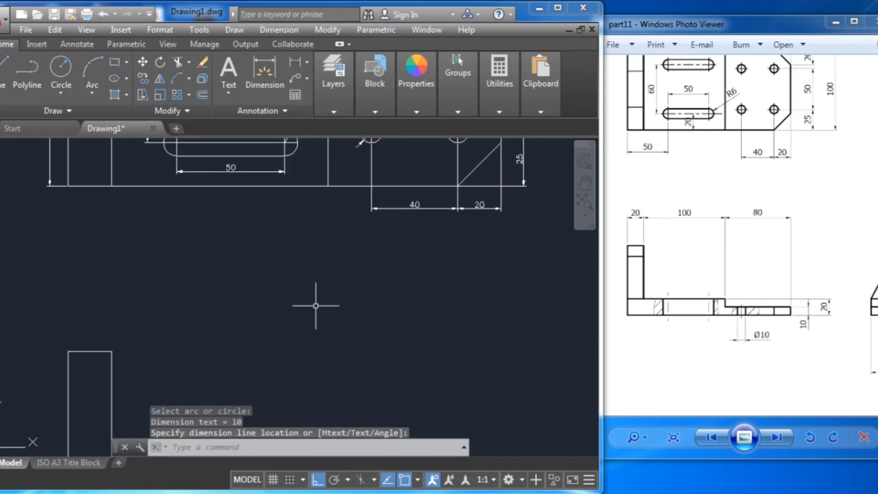
pyautogui.moveTo(313, 304)
pyautogui.mouseDown(button='middle')
pyautogui.moveTo(372, 192)
pyautogui.moveTo(327, 206)
pyautogui.mouseUp(button='middle')
pyautogui.scroll(-3, 337, 270)
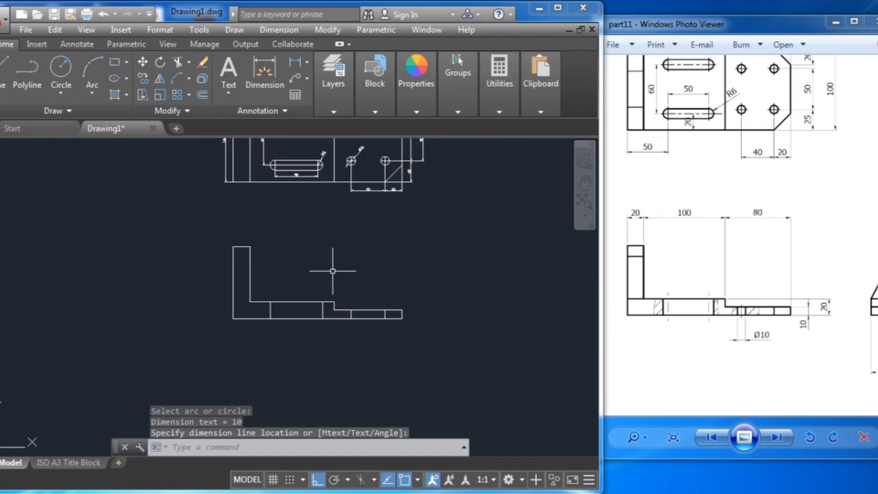
pyautogui.scroll(6, 275, 201)
pyautogui.scroll(6, 266, 202)
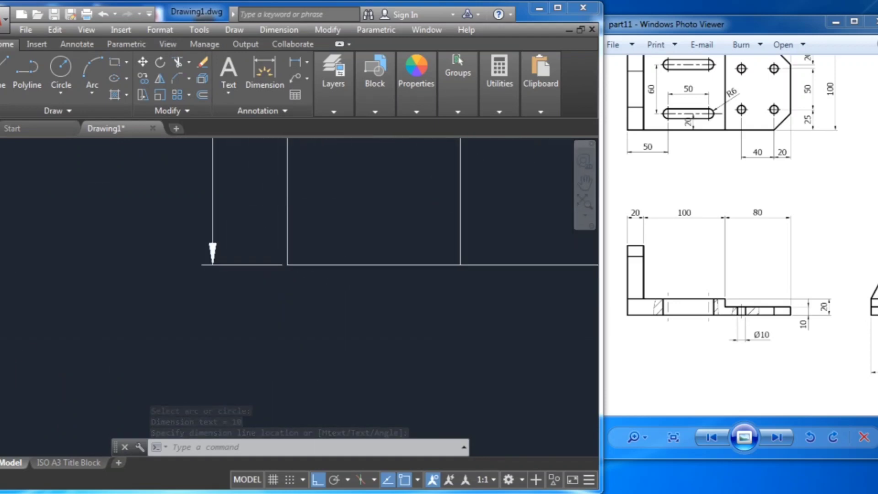
pyautogui.scroll(-4, 251, 232)
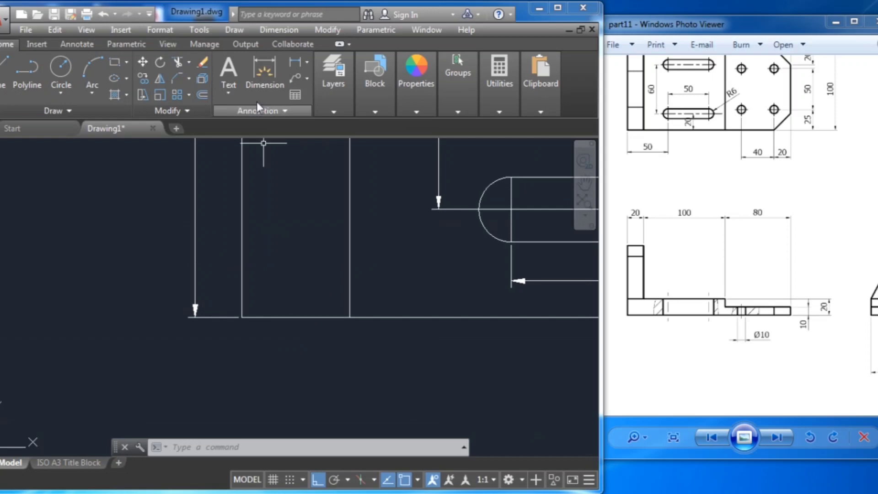
pyautogui.click(274, 30)
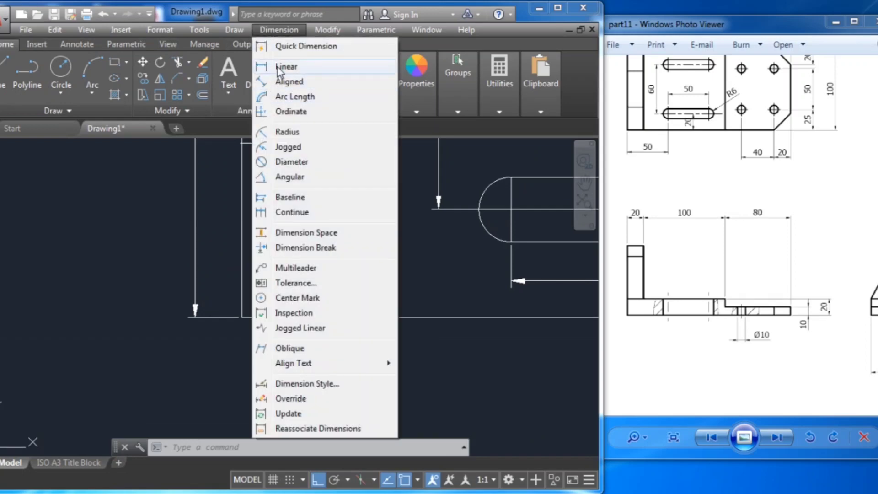
pyautogui.click(278, 67)
pyautogui.click(242, 317)
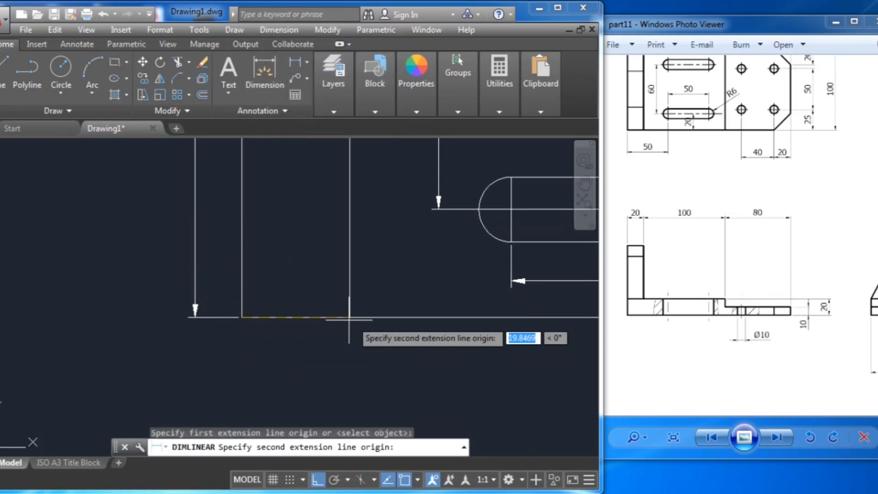
pyautogui.click(349, 317)
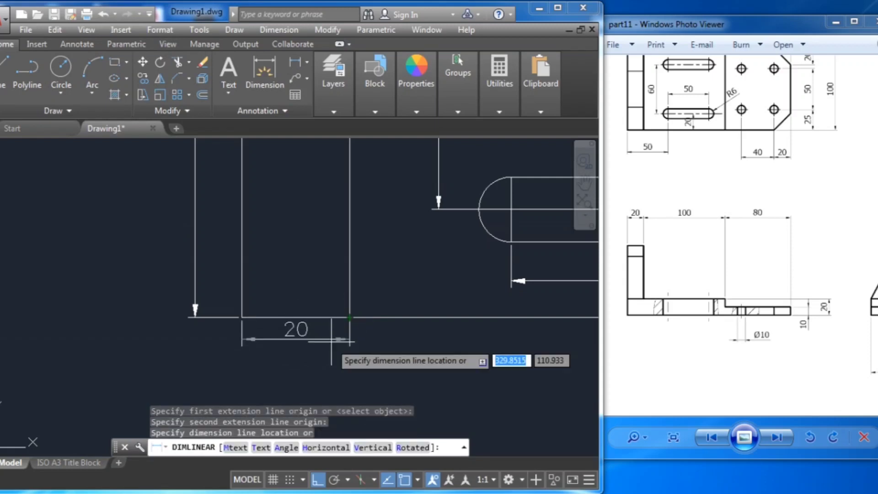
pyautogui.click(323, 350)
# Step: Add a linear dimension to the vertical flange's thickness in the front view, placed along its top edge
pyautogui.moveTo(314, 284); pyautogui.dragTo(291, 175, button='middle')
pyautogui.moveTo(283, 334); pyautogui.dragTo(279, 303, button='middle')
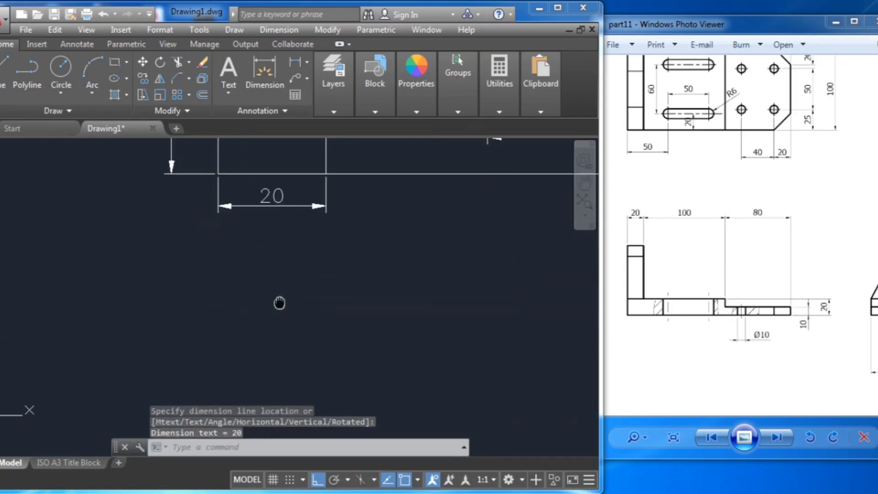
pyautogui.scroll(-4, 270, 242)
pyautogui.moveTo(274, 346); pyautogui.dragTo(247, 260, button='middle')
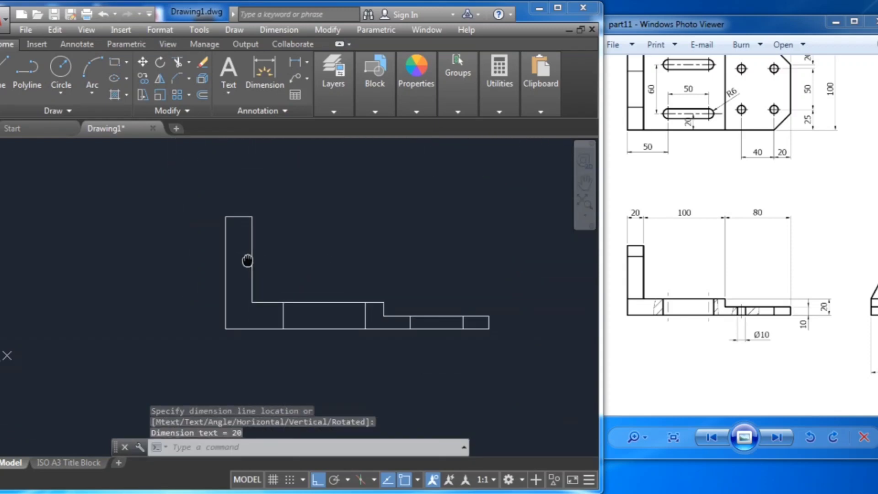
pyautogui.click(259, 31)
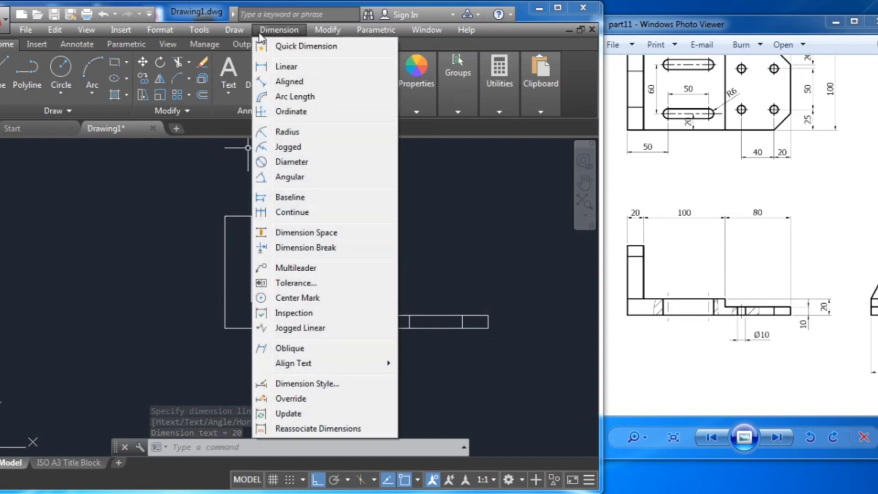
pyautogui.click(276, 65)
pyautogui.click(225, 216)
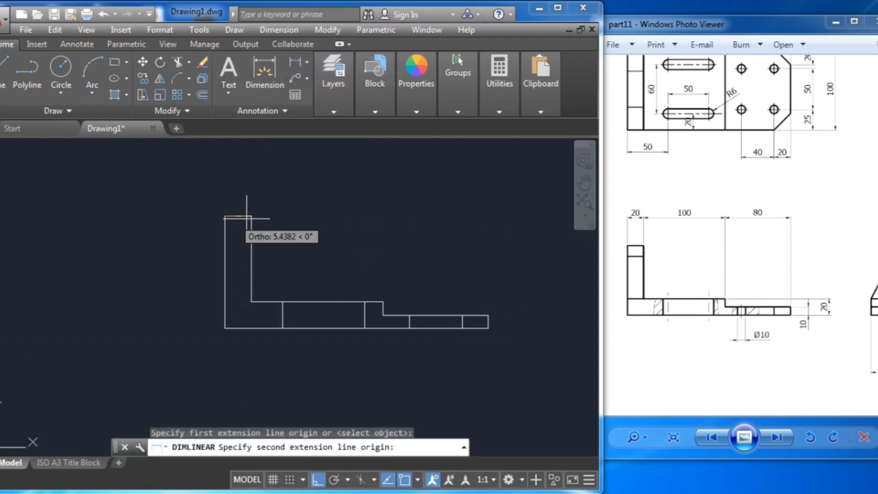
pyautogui.click(252, 216)
pyautogui.click(273, 213)
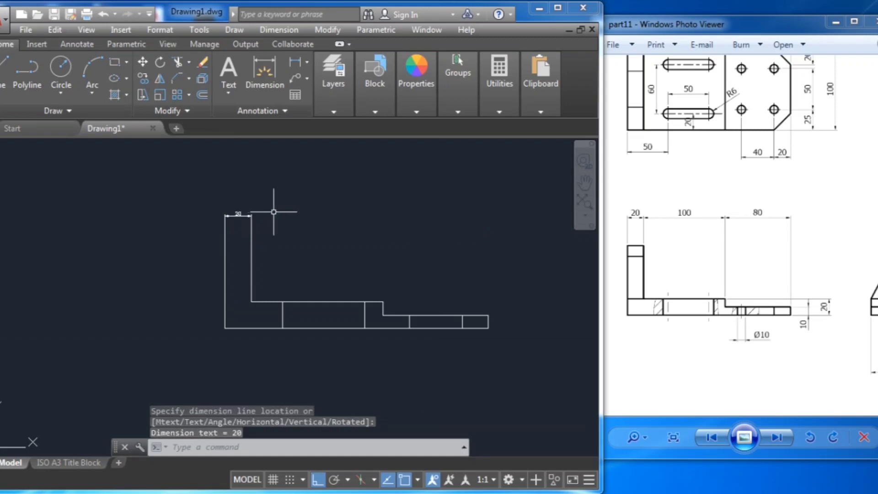
# Step: Dimension the front view's full height to its left and its overall length beneath the base
pyautogui.click(265, 69)
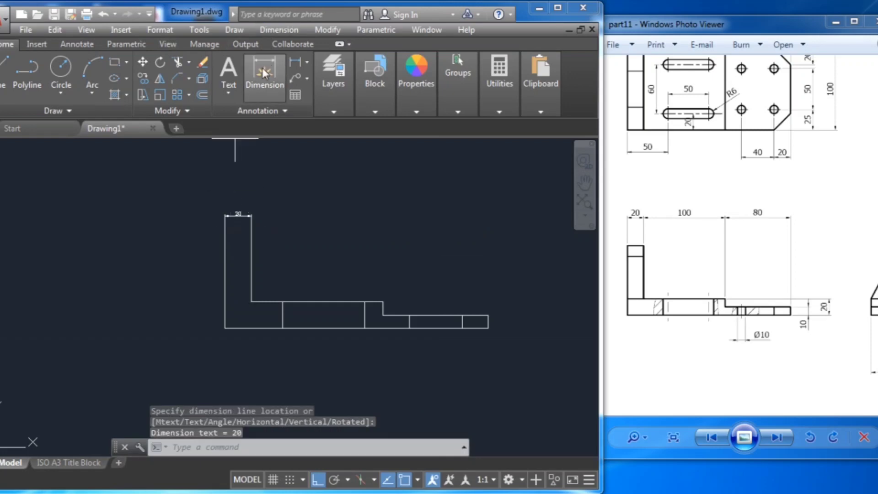
pyautogui.click(222, 260)
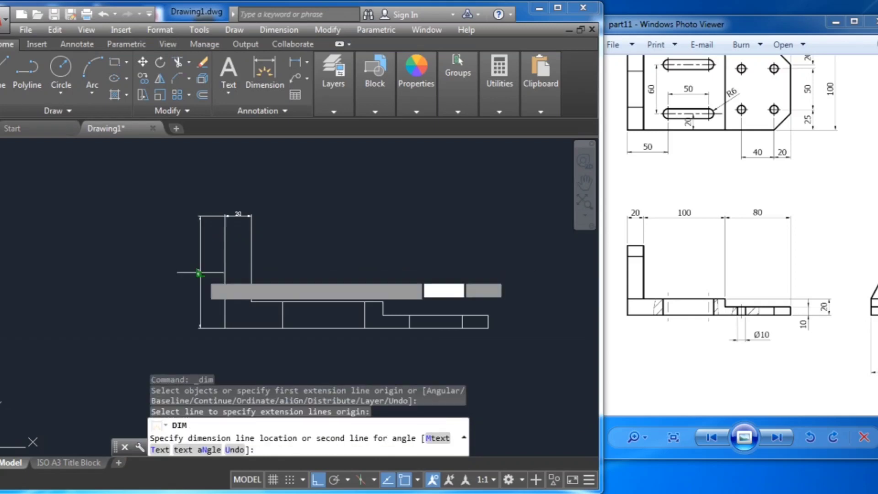
pyautogui.click(200, 274)
pyautogui.click(266, 328)
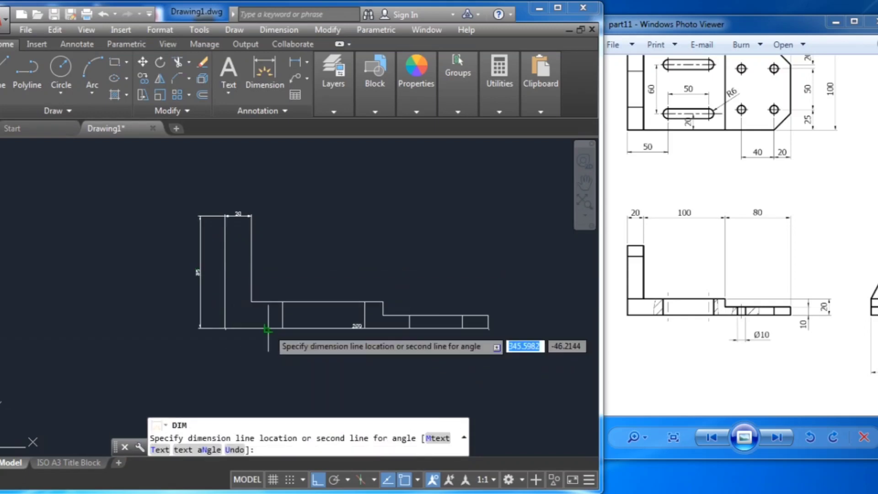
pyautogui.click(304, 348)
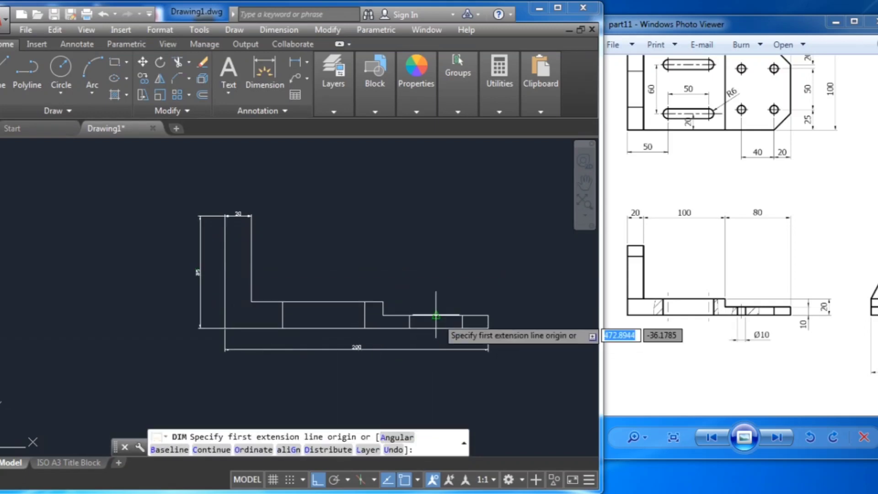
# Step: Dimension the lengths of the thin right section and the thicker middle section of the front view's base, placing both above it
pyautogui.click(489, 314)
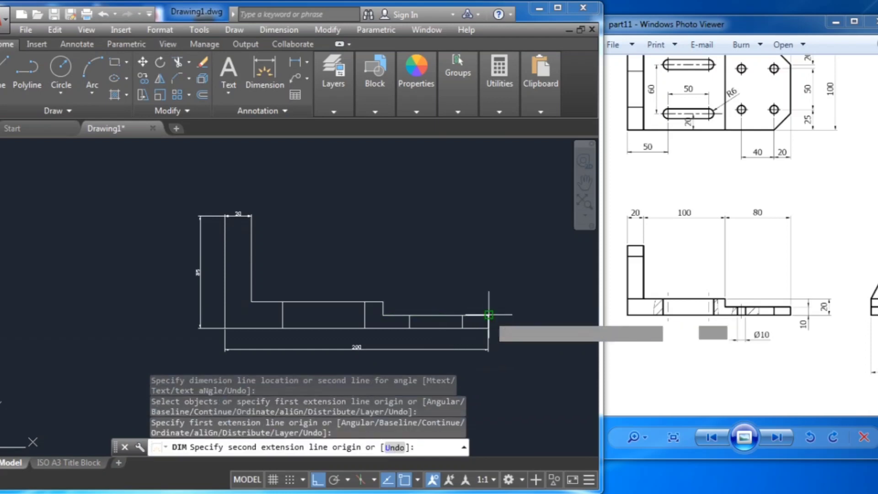
pyautogui.click(383, 315)
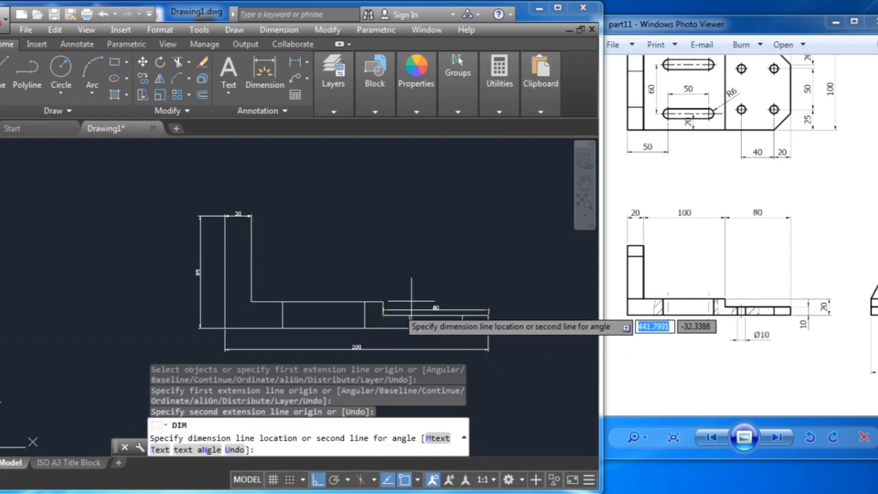
pyautogui.click(425, 282)
pyautogui.press('Return')
pyautogui.click(383, 302)
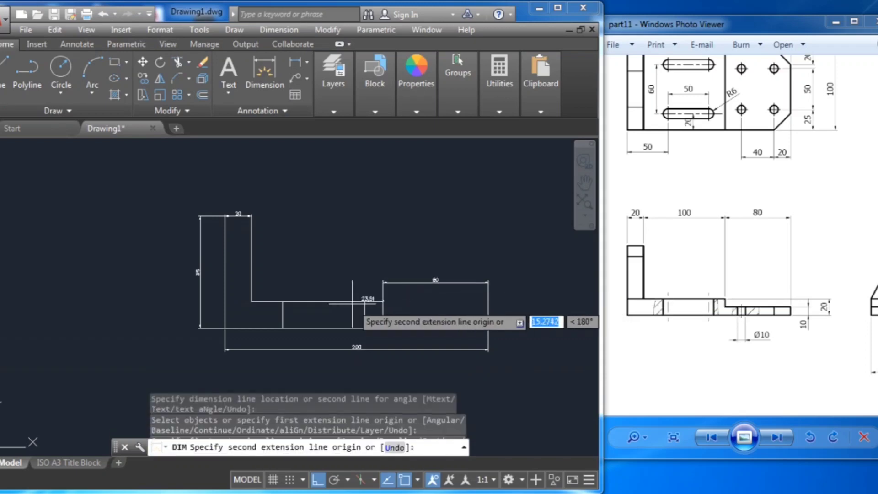
pyautogui.click(251, 302)
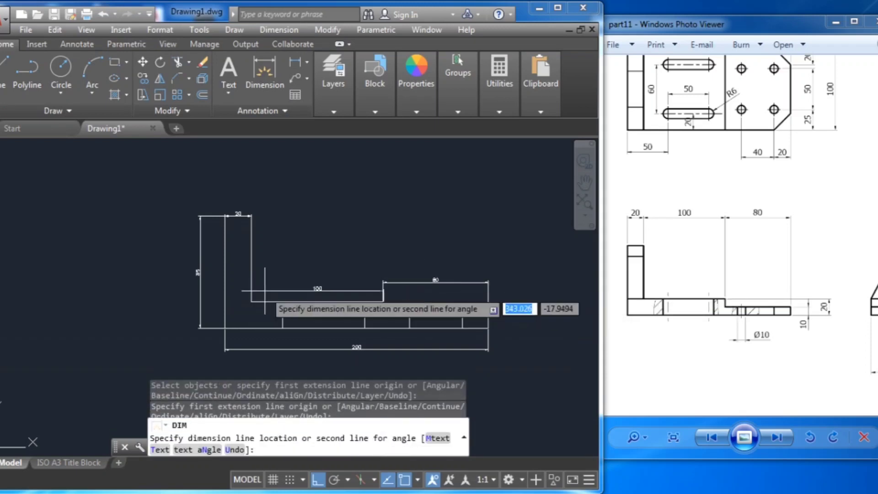
pyautogui.click(293, 282)
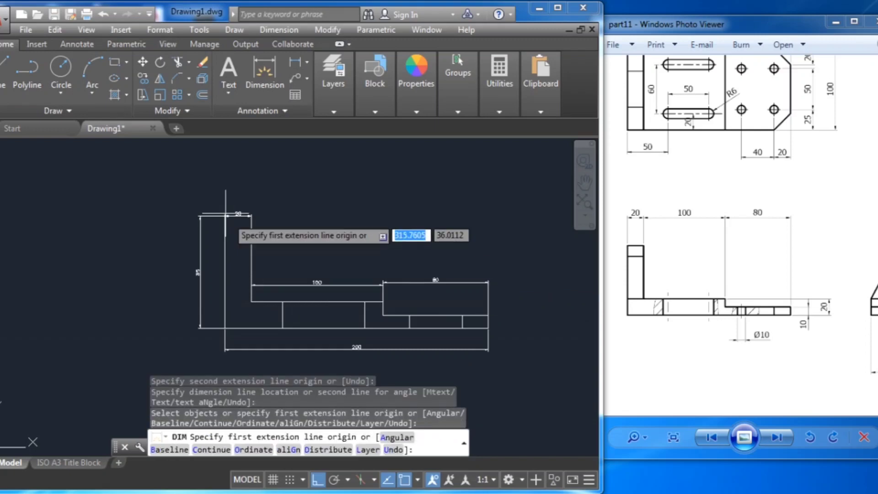
# Step: Dimension the thickness of the base's thin section at its right end, placed to the right of the front view
pyautogui.moveTo(309, 305); pyautogui.dragTo(309, 272, button='middle')
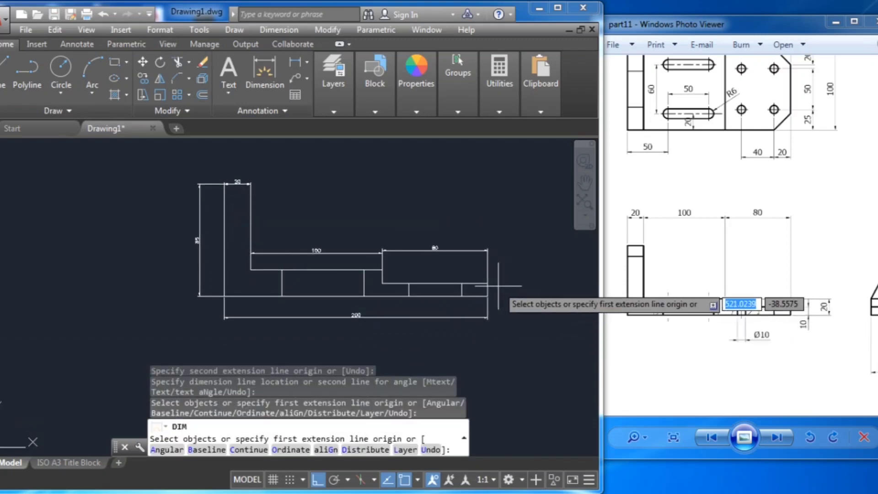
pyautogui.scroll(5, 503, 292)
pyautogui.click(452, 326)
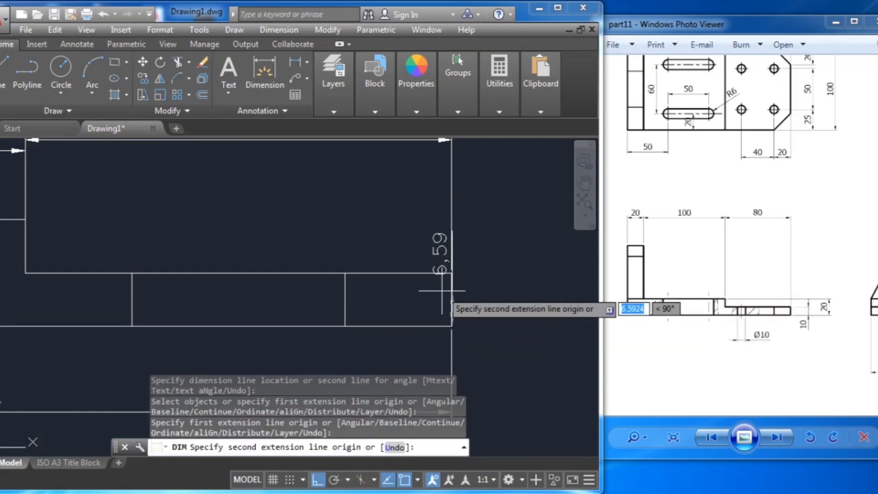
pyautogui.click(452, 273)
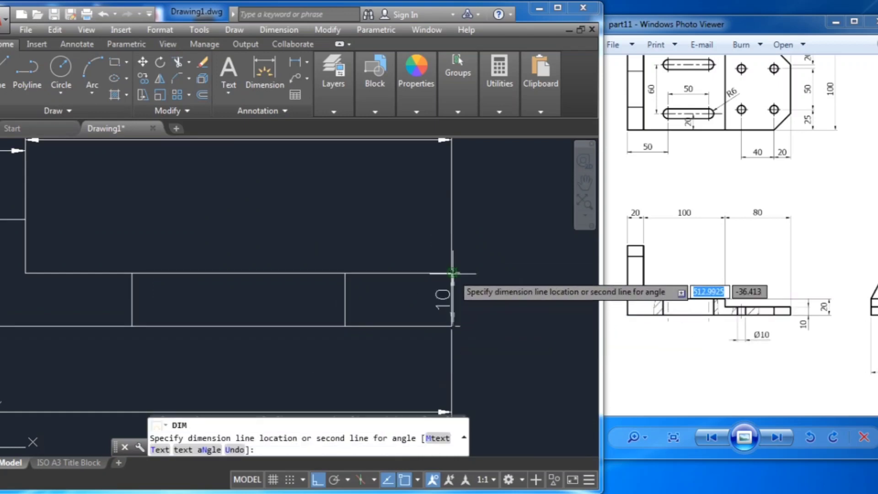
pyautogui.click(509, 295)
# Step: Dimension the full thickness of the base at the step, placed to the right of the thin section's thickness dimension
pyautogui.moveTo(380, 288); pyautogui.dragTo(524, 266, button='middle')
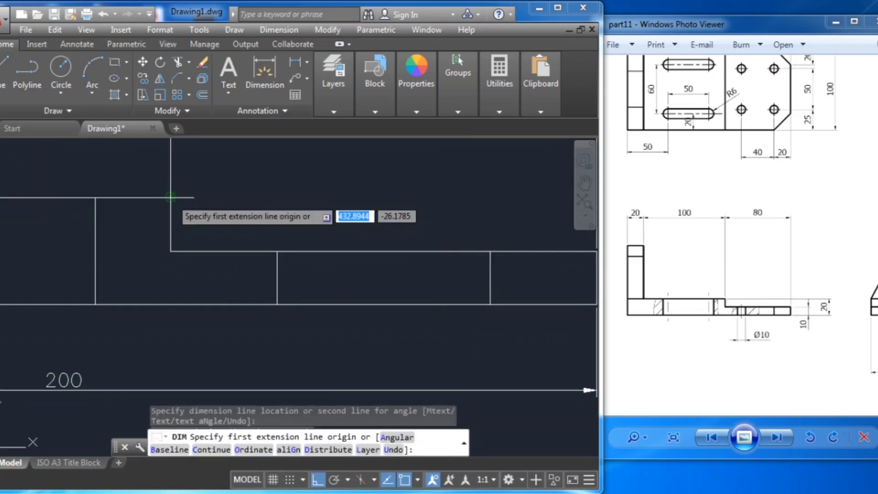
pyautogui.click(171, 198)
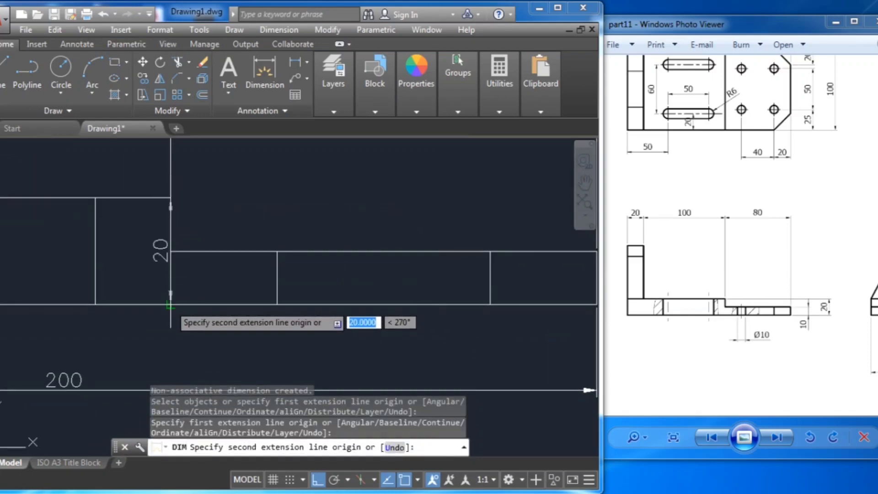
pyautogui.click(170, 304)
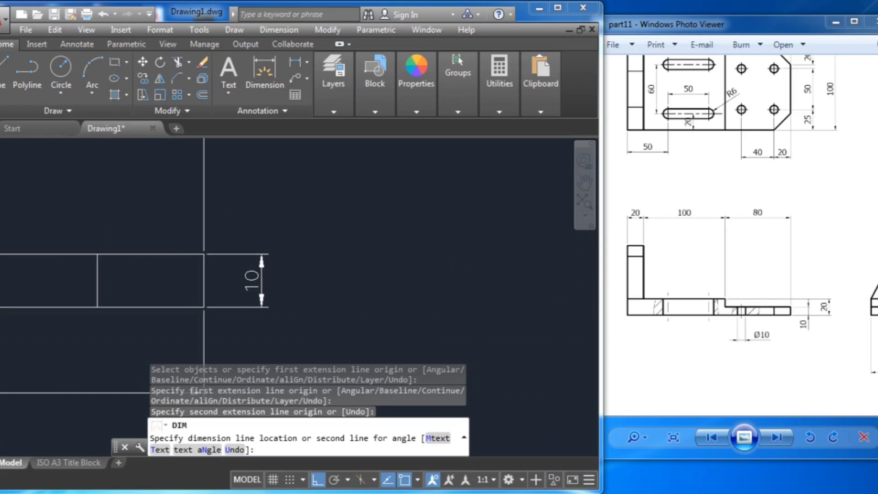
pyautogui.click(281, 234)
pyautogui.scroll(-3, 405, 222)
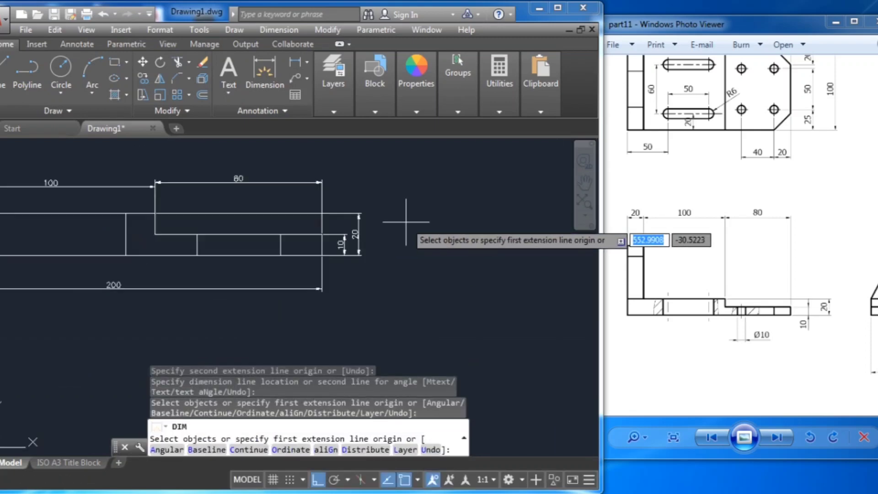
# Step: Maximize the drawing window and end the dimension command
pyautogui.scroll(-4, 406, 222)
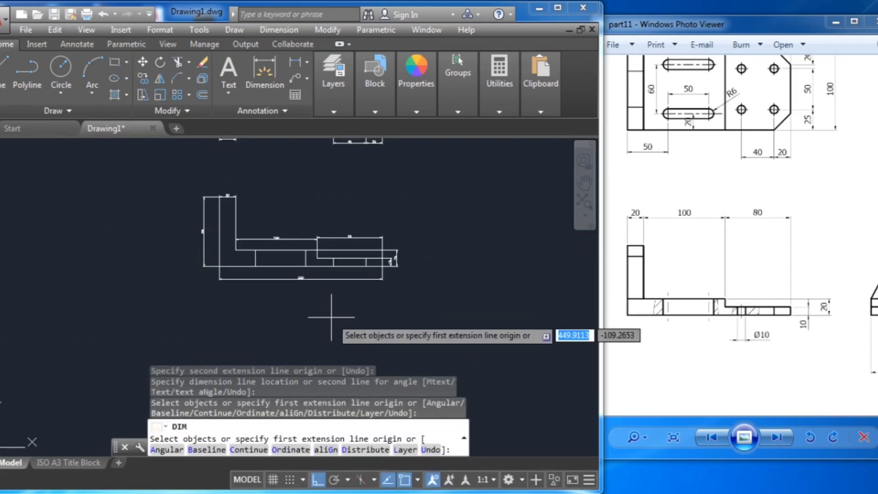
pyautogui.moveTo(321, 269); pyautogui.dragTo(312, 288, button='middle')
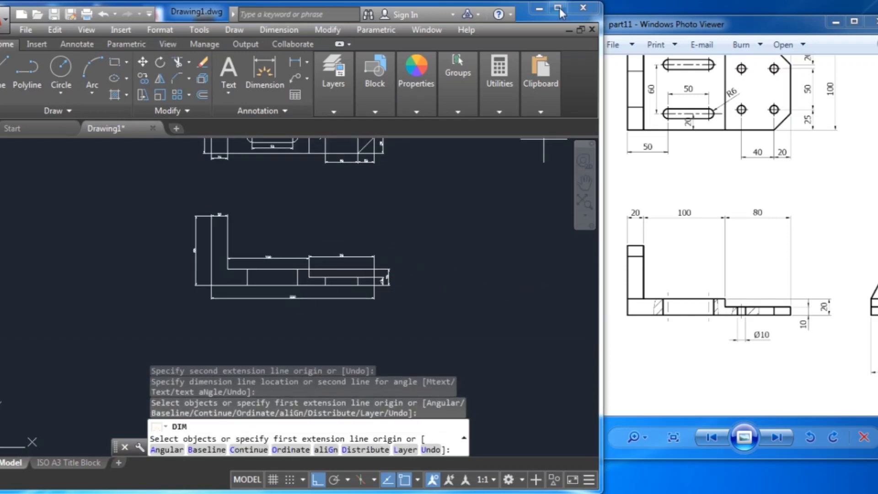
pyautogui.click(562, 12)
pyautogui.press('Escape')
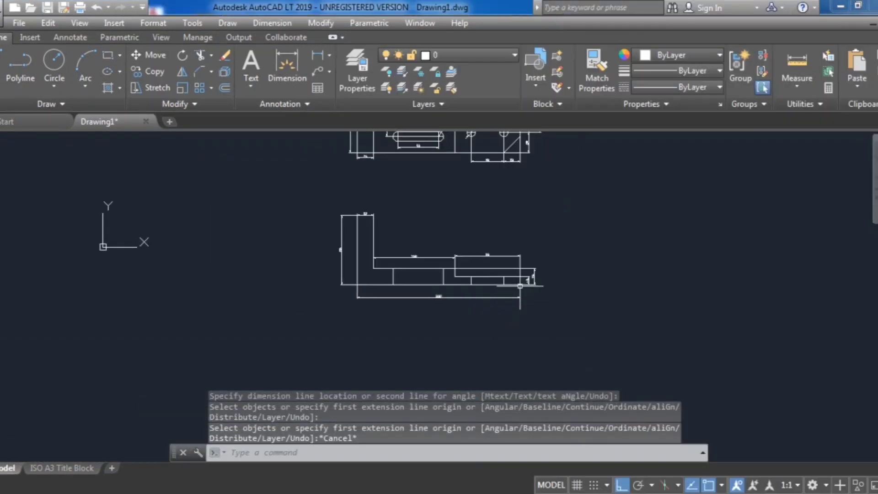
# Step: Examine the dimensions on the top view and front view of the bracket for completeness
pyautogui.moveTo(578, 255); pyautogui.dragTo(571, 322, button='middle')
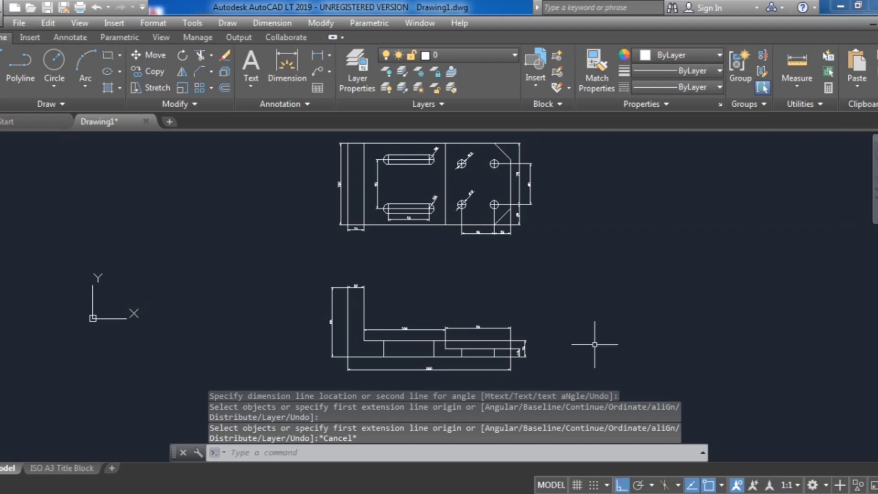
pyautogui.scroll(2, 594, 344)
pyautogui.press('Escape')
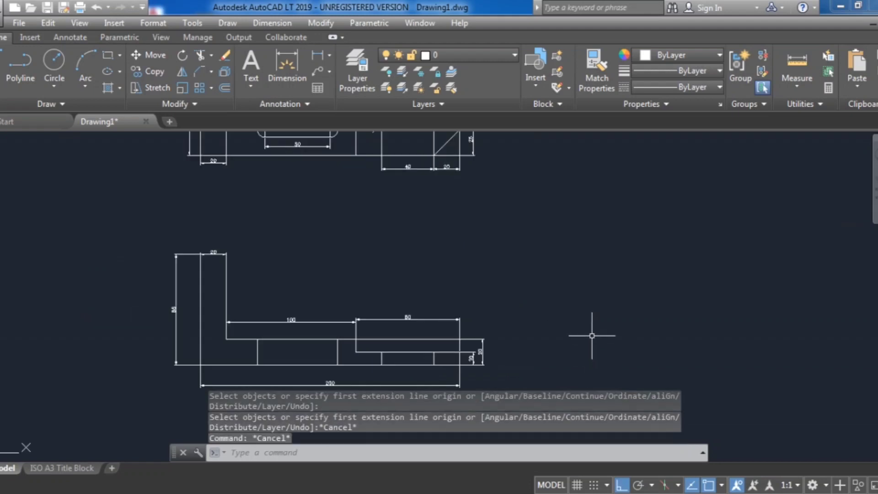
pyautogui.moveTo(500, 212)
pyautogui.mouseDown(button='middle')
pyautogui.moveTo(516, 257)
pyautogui.moveTo(590, 352)
pyautogui.mouseUp(button='middle')
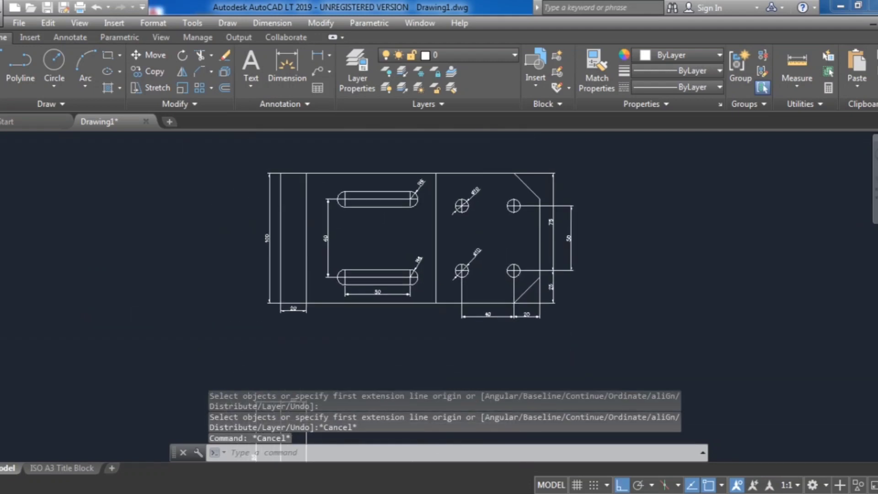
pyautogui.scroll(3, 570, 257)
pyautogui.scroll(2, 570, 243)
pyautogui.moveTo(571, 242); pyautogui.dragTo(780, 269, button='middle')
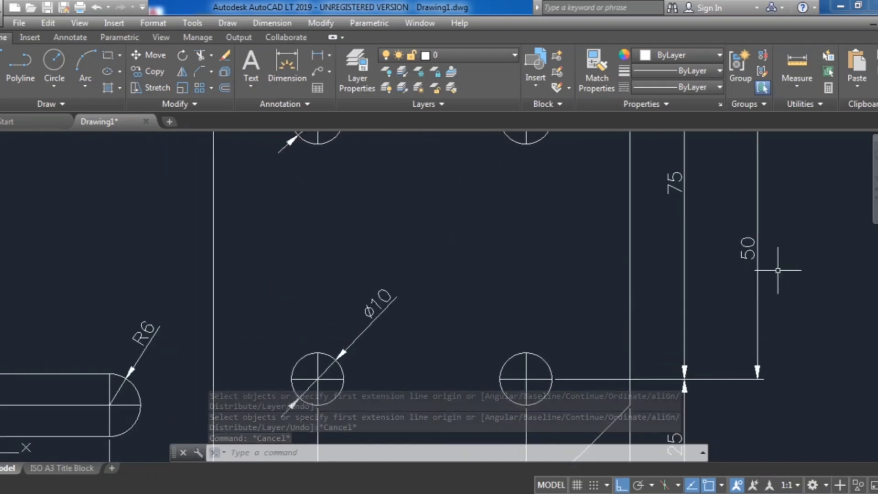
pyautogui.scroll(-6, 781, 269)
pyautogui.scroll(2, 778, 270)
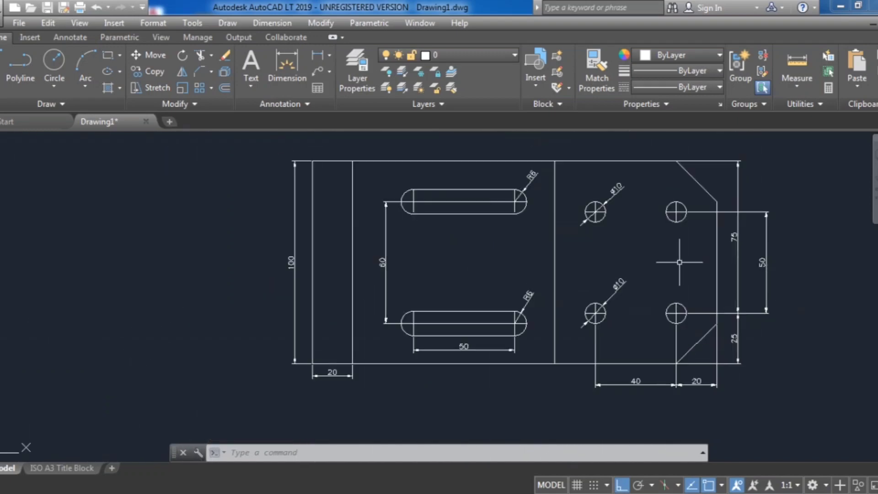
pyautogui.moveTo(594, 313); pyautogui.dragTo(472, 100, button='middle')
pyautogui.moveTo(484, 345); pyautogui.dragTo(452, 249, button='middle')
pyautogui.scroll(-3, 455, 247)
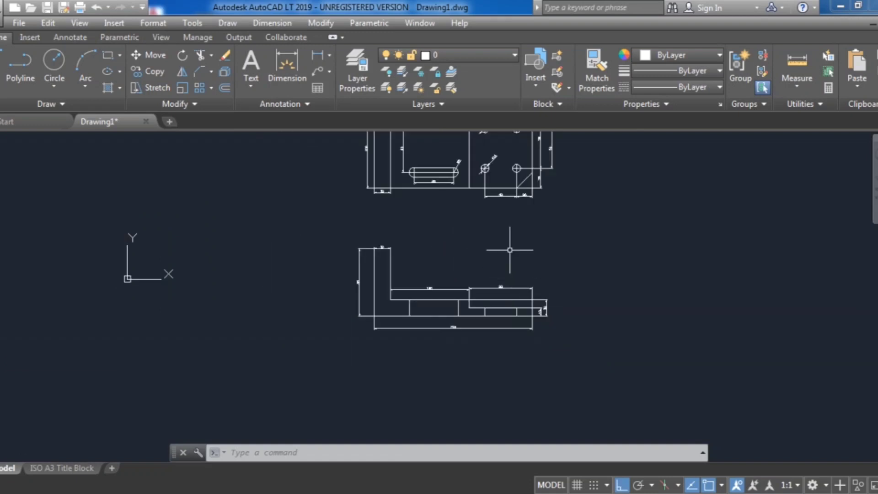
pyautogui.moveTo(510, 245)
pyautogui.mouseDown(button='middle')
pyautogui.moveTo(506, 346)
pyautogui.moveTo(471, 309)
pyautogui.mouseUp(button='middle')
pyautogui.scroll(3, 507, 300)
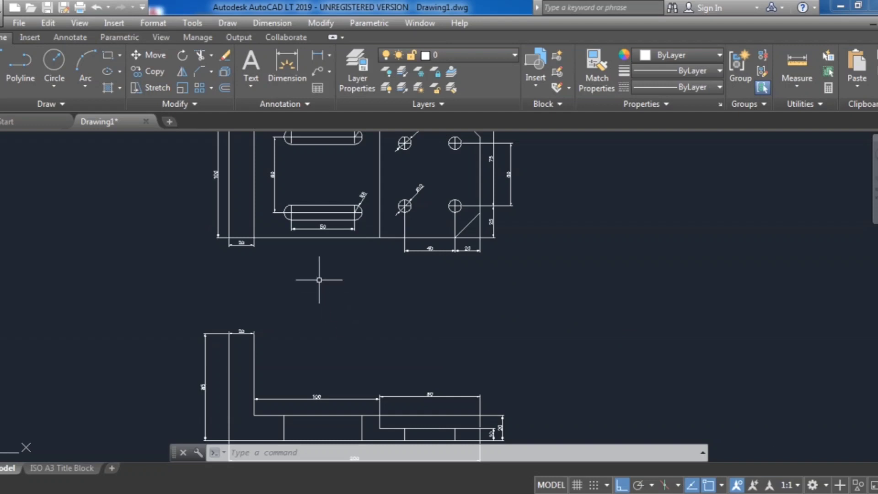
pyautogui.moveTo(319, 280)
pyautogui.mouseDown(button='middle')
pyautogui.moveTo(318, 323)
pyautogui.moveTo(343, 365)
pyautogui.mouseUp(button='middle')
pyautogui.scroll(3, 371, 240)
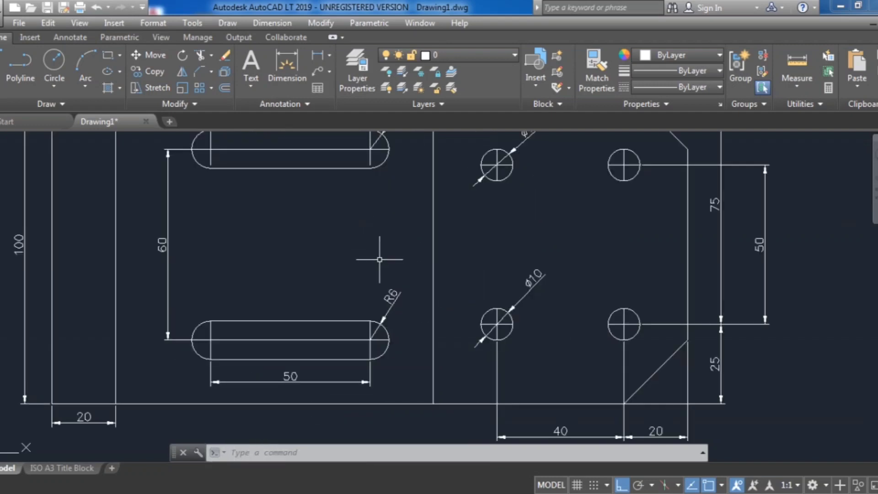
pyautogui.moveTo(380, 259)
pyautogui.mouseDown(button='middle')
pyautogui.moveTo(394, 320)
pyautogui.moveTo(414, 304)
pyautogui.mouseUp(button='middle')
pyautogui.scroll(-2, 414, 304)
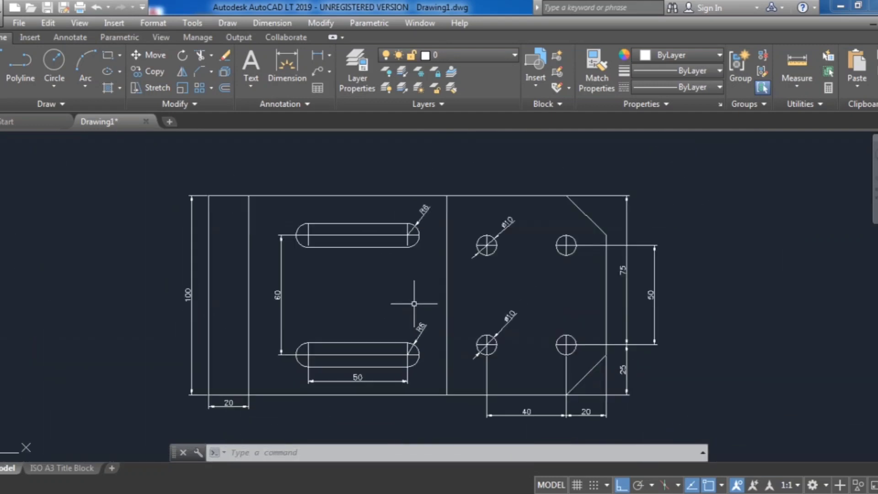